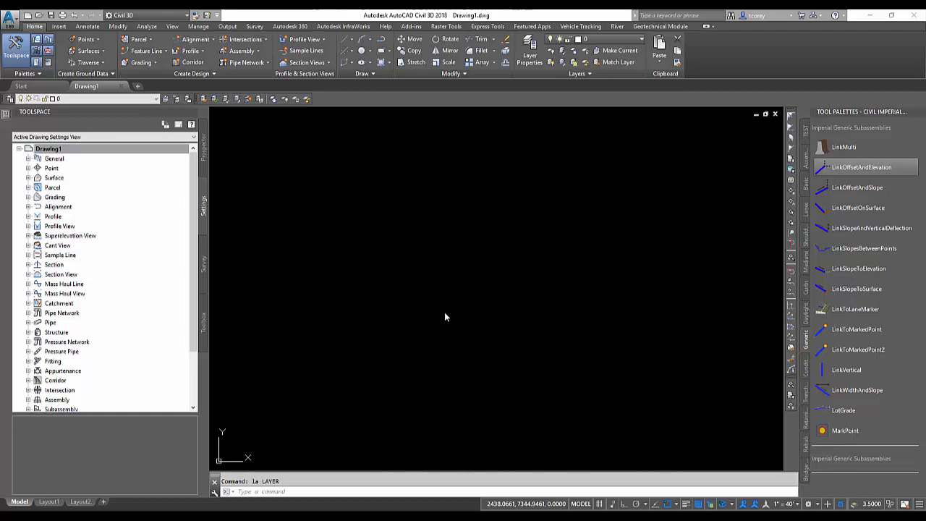
# Start a point file import and add Existing Ground Points - PENZD.txt from the Civil 3D 2018 Tutorials folder in Documents
pyautogui.click(58, 27)
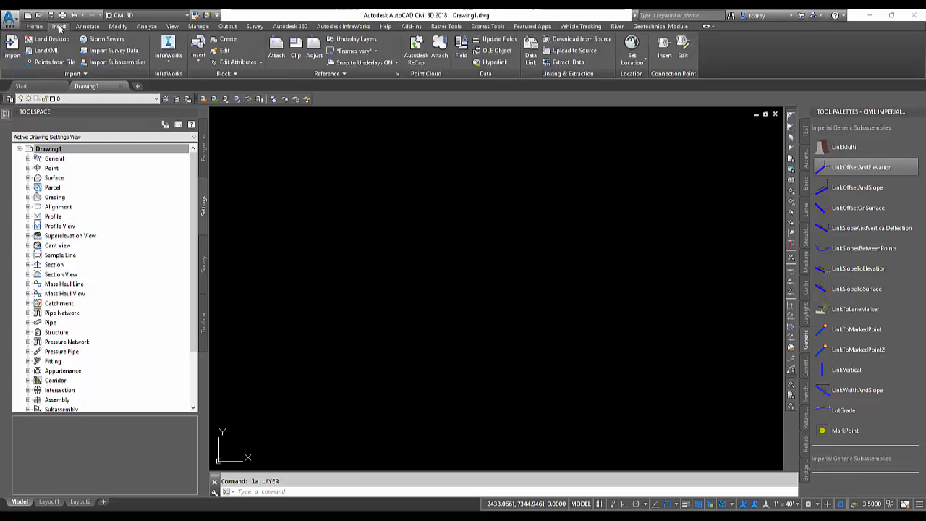
pyautogui.click(53, 63)
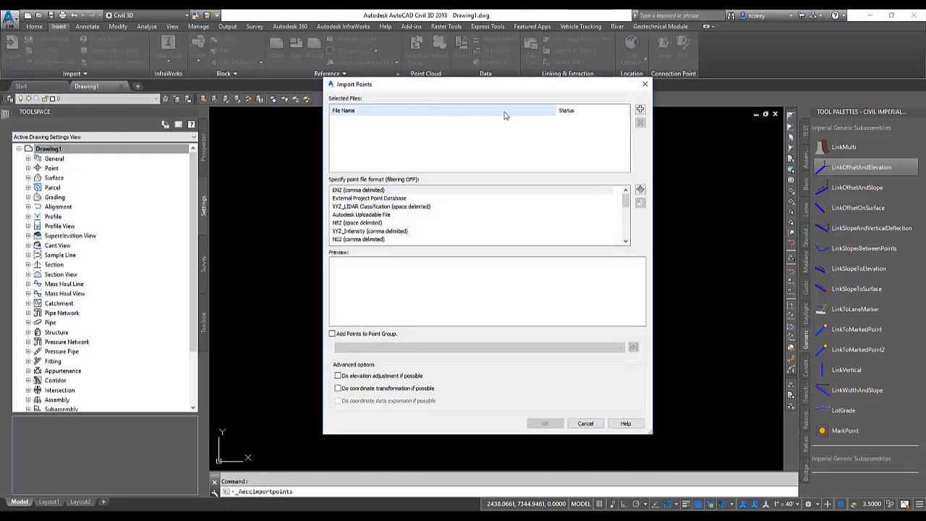
pyautogui.click(640, 109)
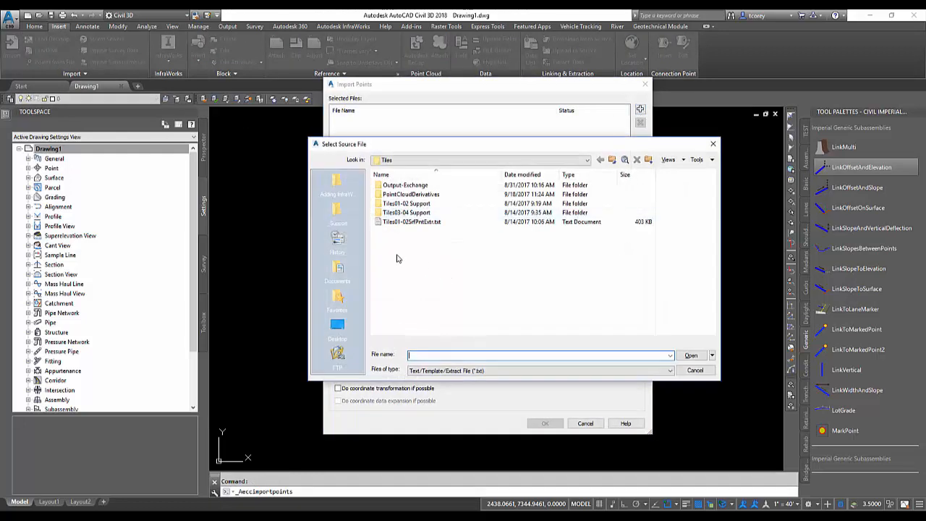
pyautogui.click(338, 269)
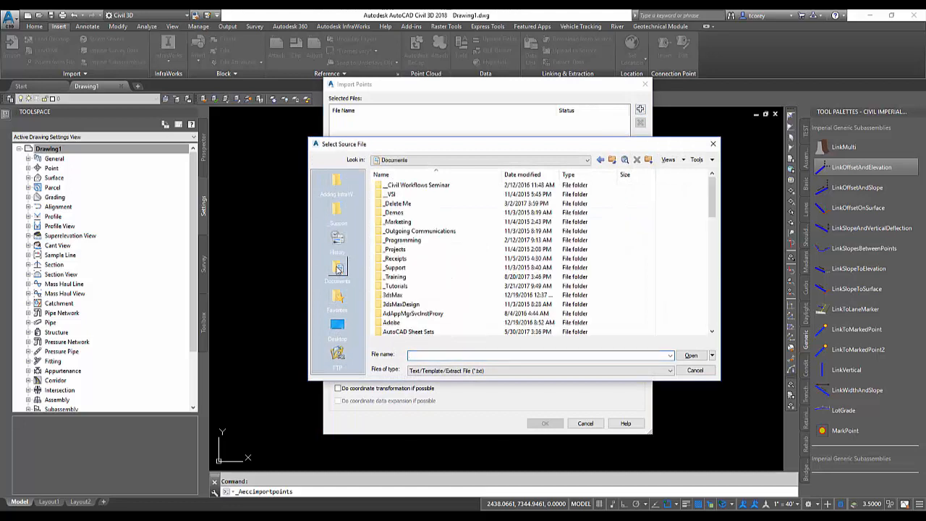
pyautogui.doubleClick(397, 287)
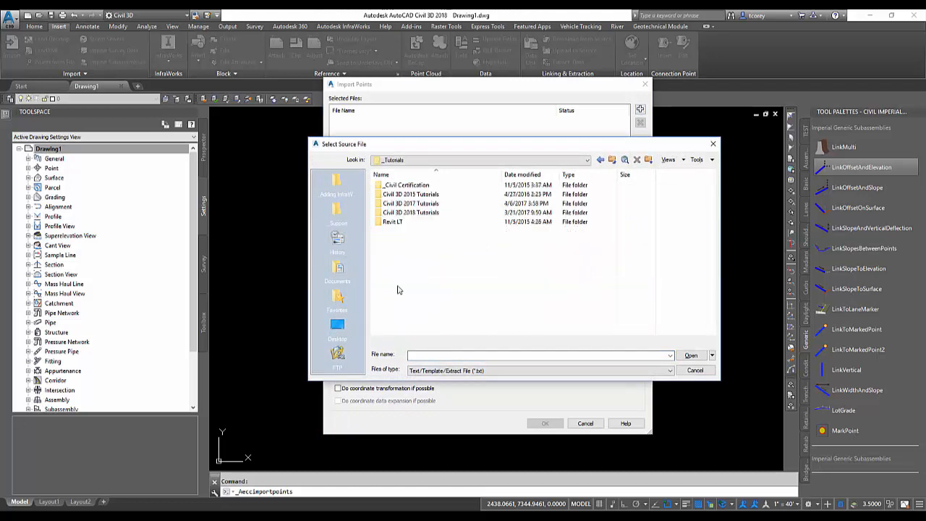
pyautogui.click(407, 214)
pyautogui.doubleClick(408, 214)
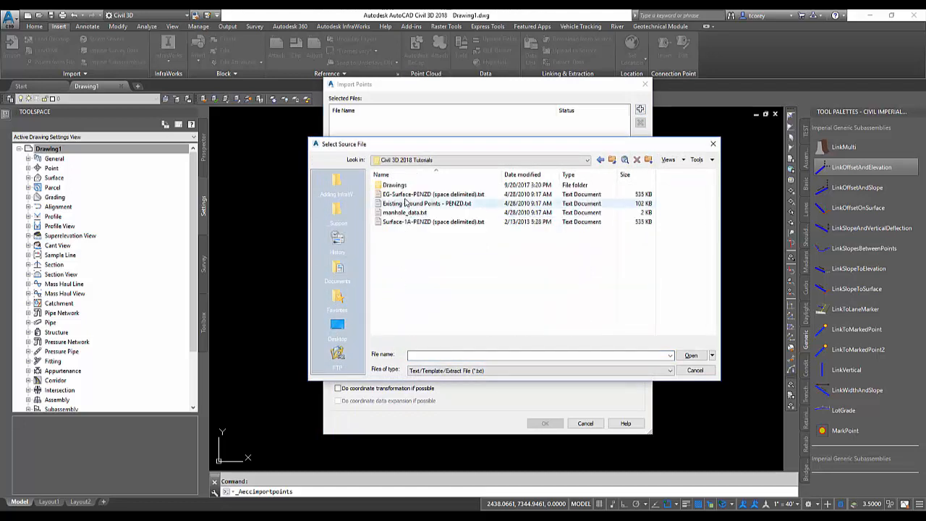
pyautogui.click(406, 204)
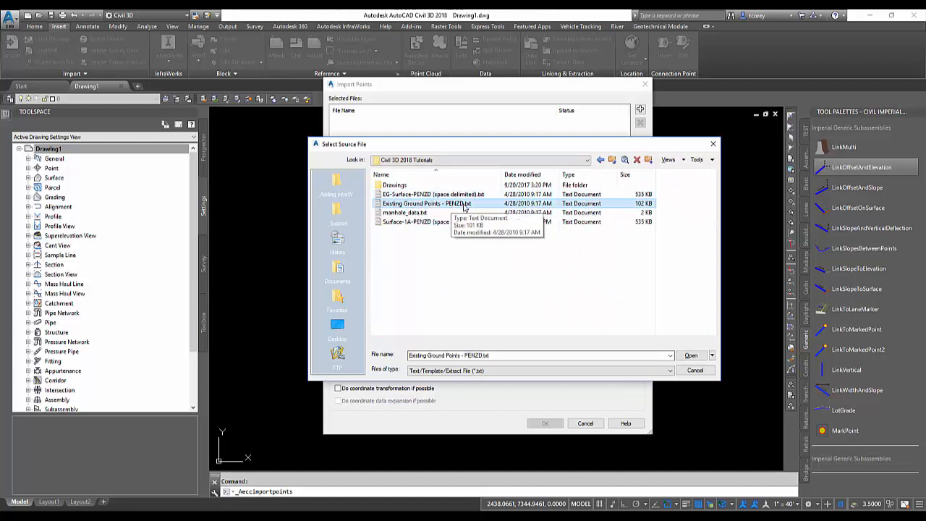
pyautogui.click(691, 355)
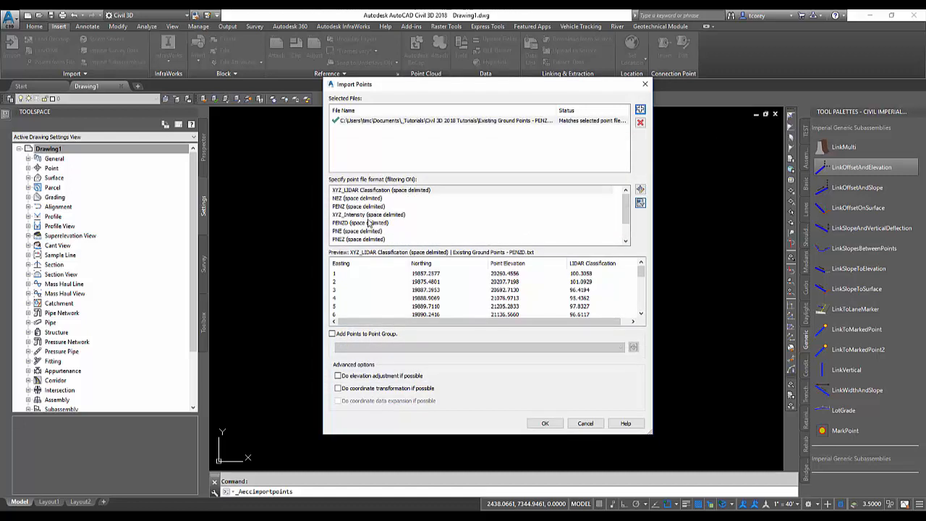
# Import the ground points using the PENZD (space delimited) point file format
pyautogui.click(362, 224)
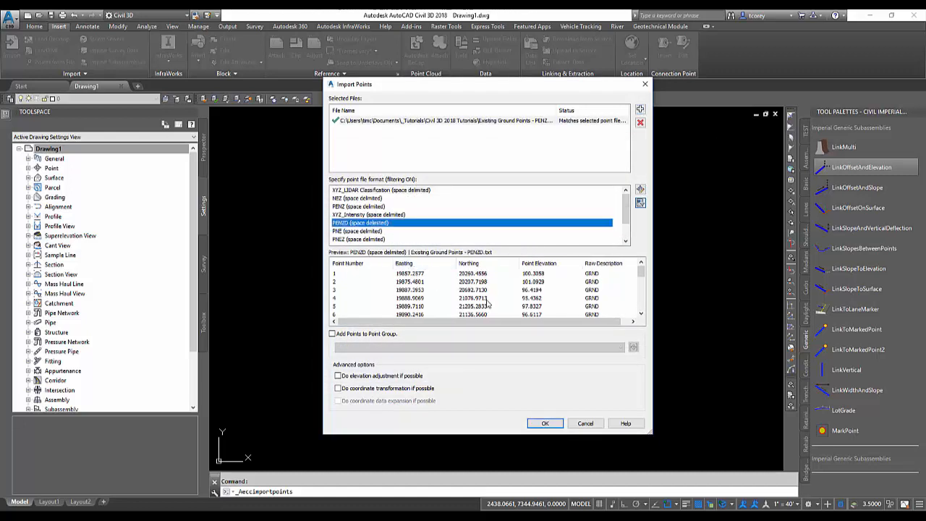
pyautogui.click(545, 424)
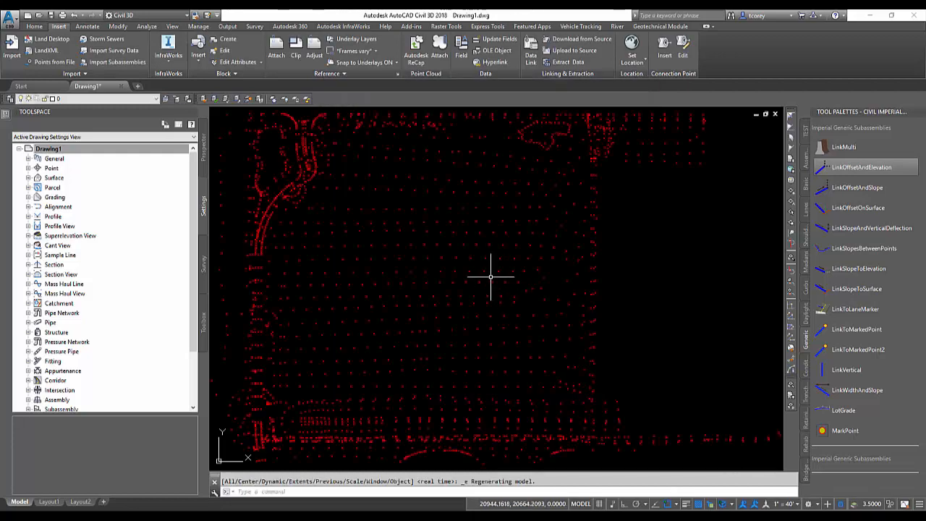
pyautogui.scroll(-3, 490, 275)
pyautogui.moveTo(490, 275); pyautogui.dragTo(507, 275, button='middle')
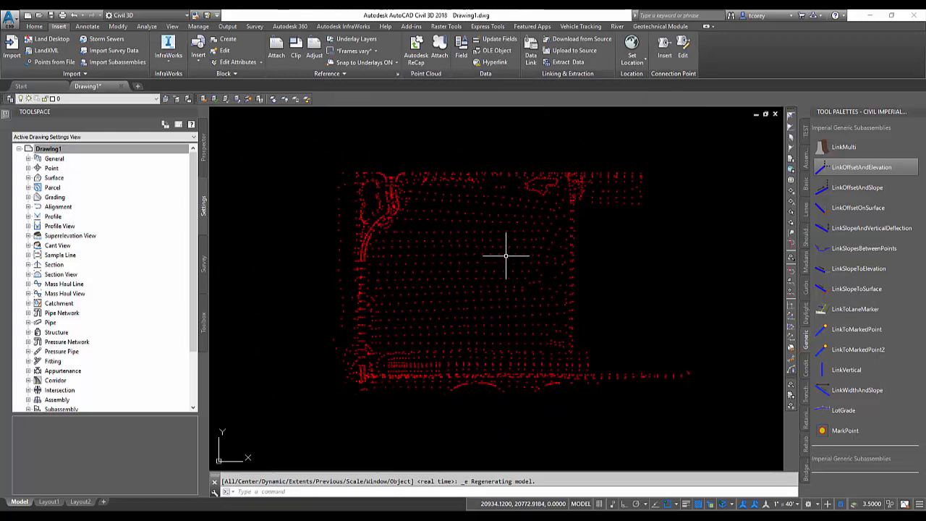
# Create a TIN surface named OG, keeping the C-TOPO layer and the Contours 2' and 10' (Background) style
pyautogui.click(204, 148)
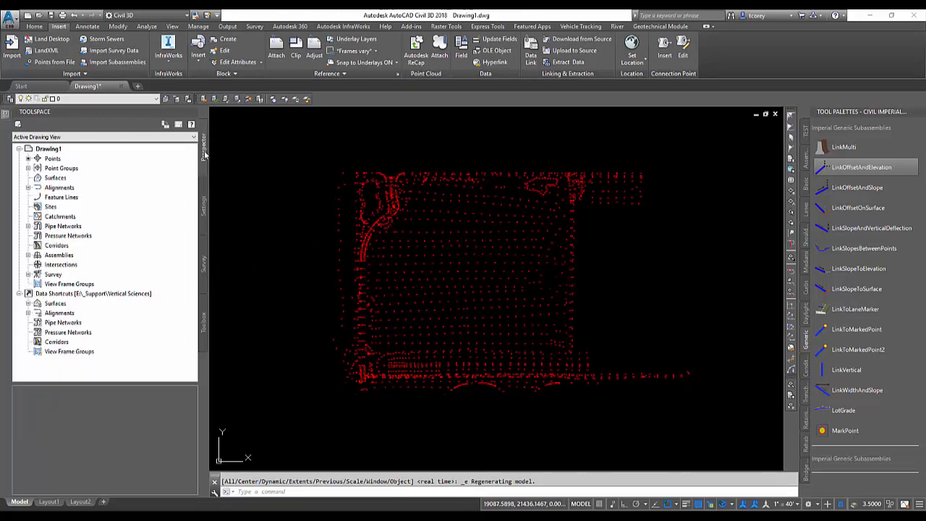
pyautogui.click(28, 168)
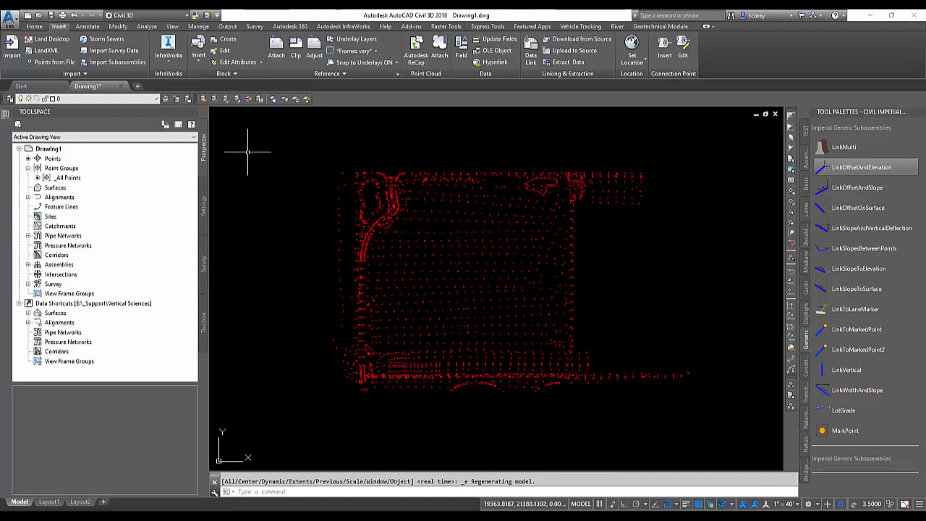
pyautogui.click(35, 27)
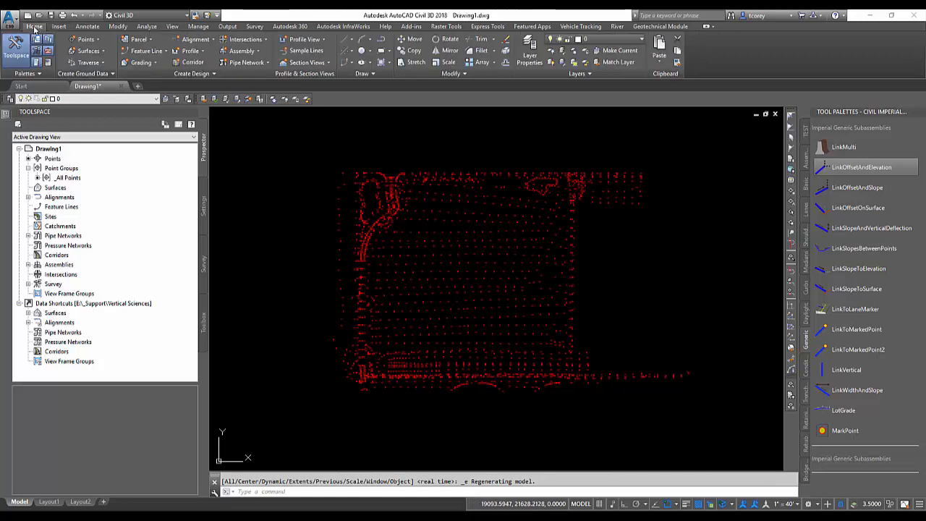
pyautogui.click(88, 51)
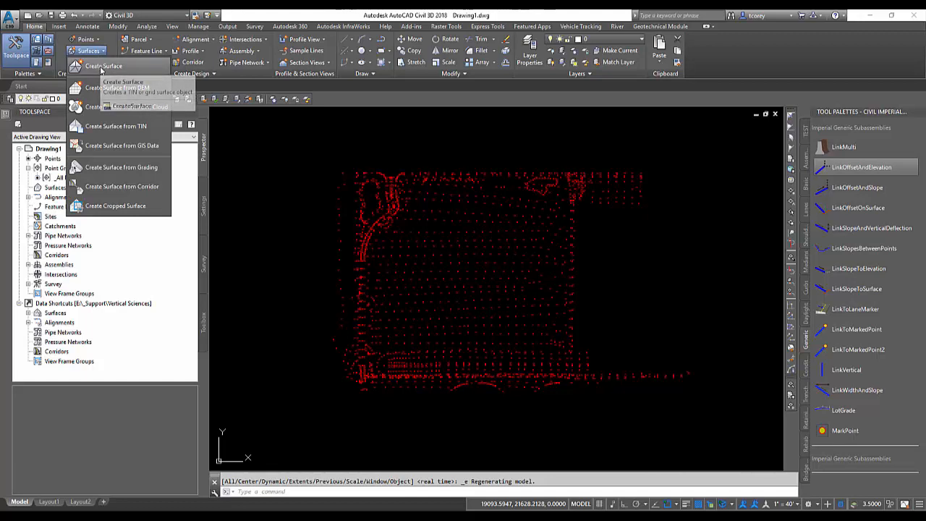
pyautogui.click(101, 67)
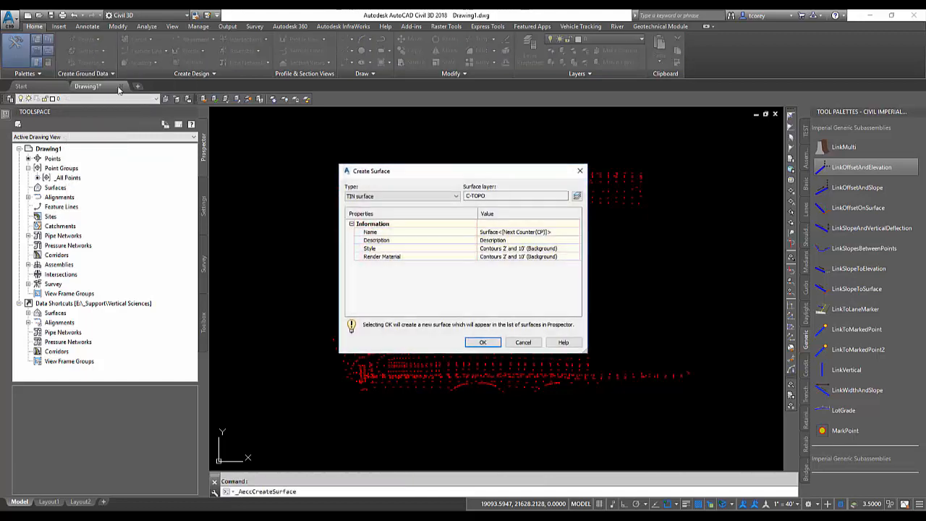
pyautogui.click(568, 233)
pyautogui.write('OG')
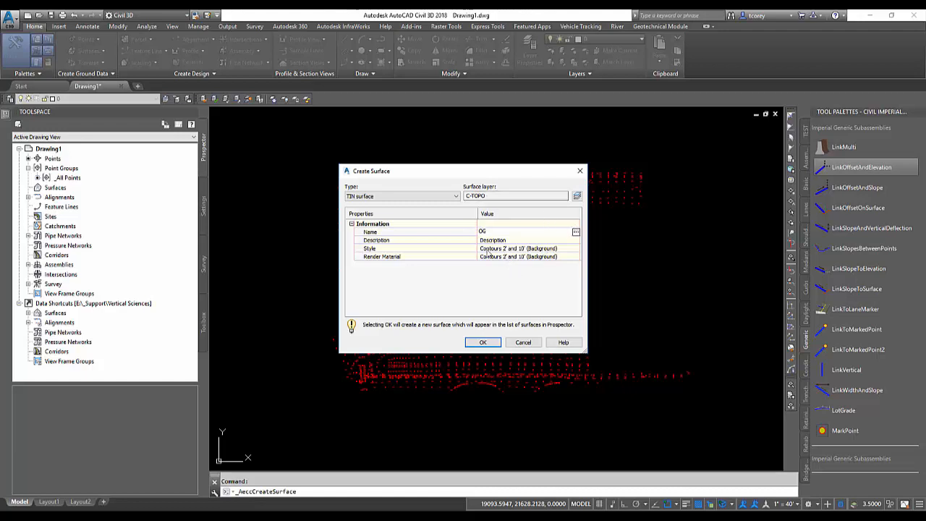
pyautogui.click(484, 344)
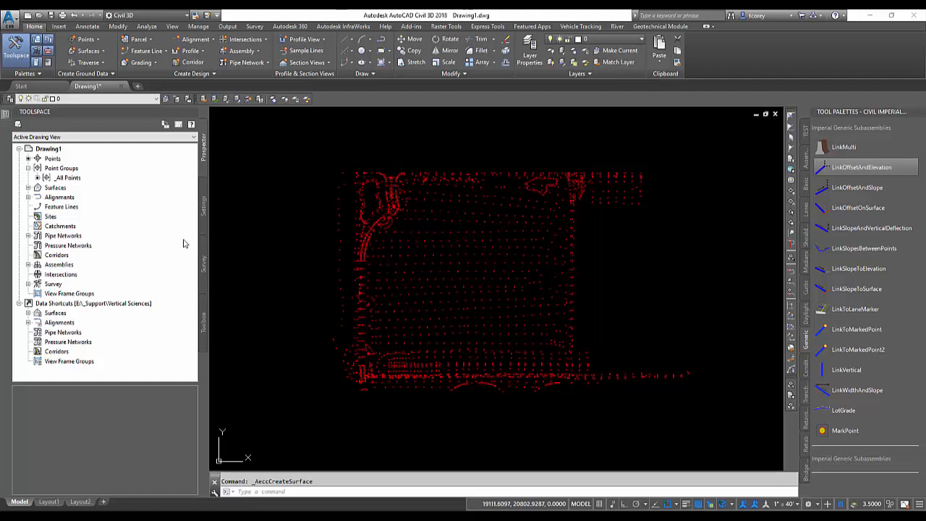
# Add the _All Points point group to the definition of the OG surface
pyautogui.click(28, 189)
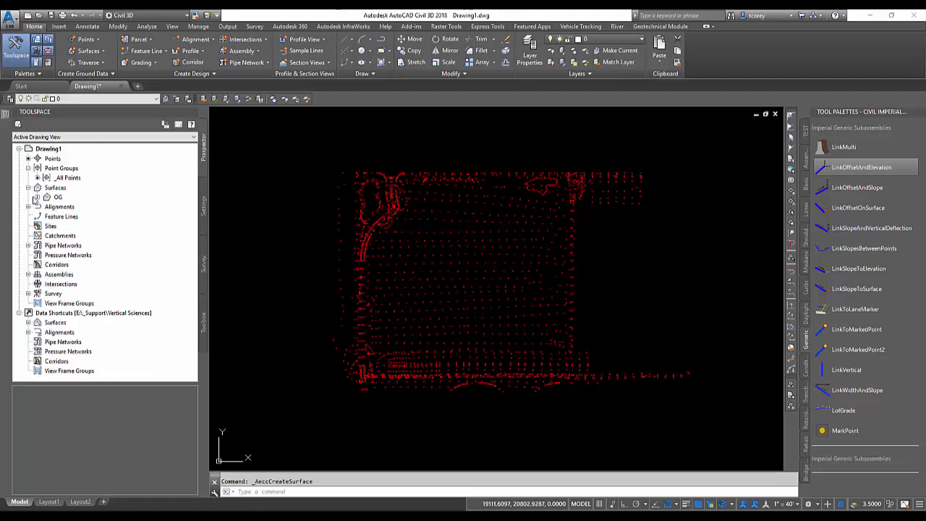
pyautogui.click(37, 198)
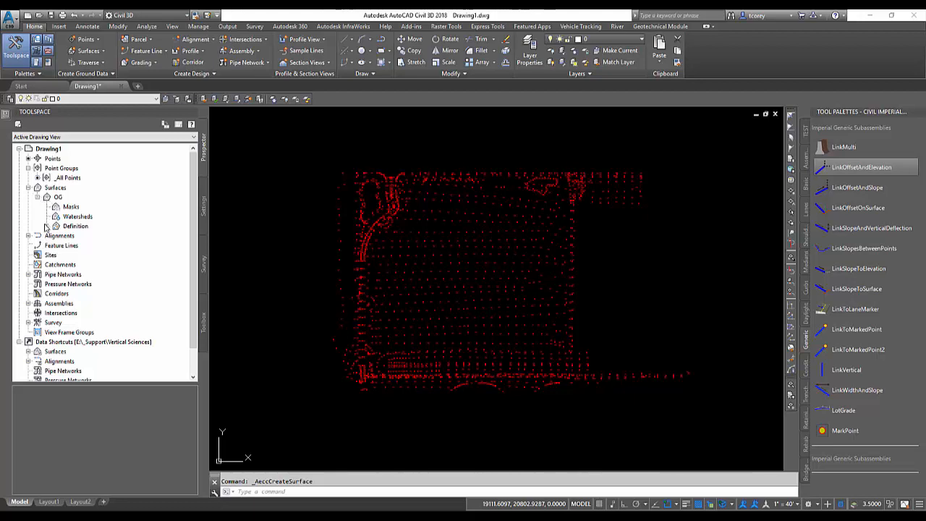
pyautogui.click(47, 227)
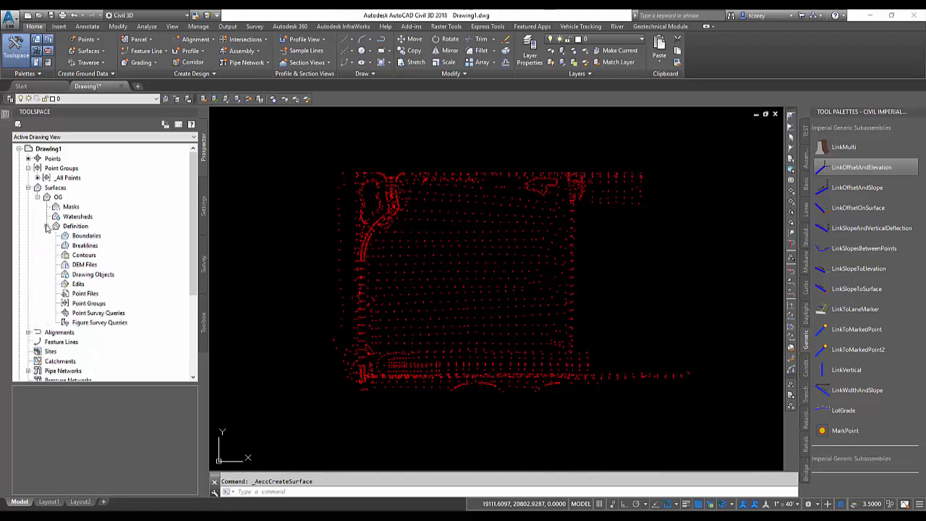
pyautogui.rightClick(95, 304)
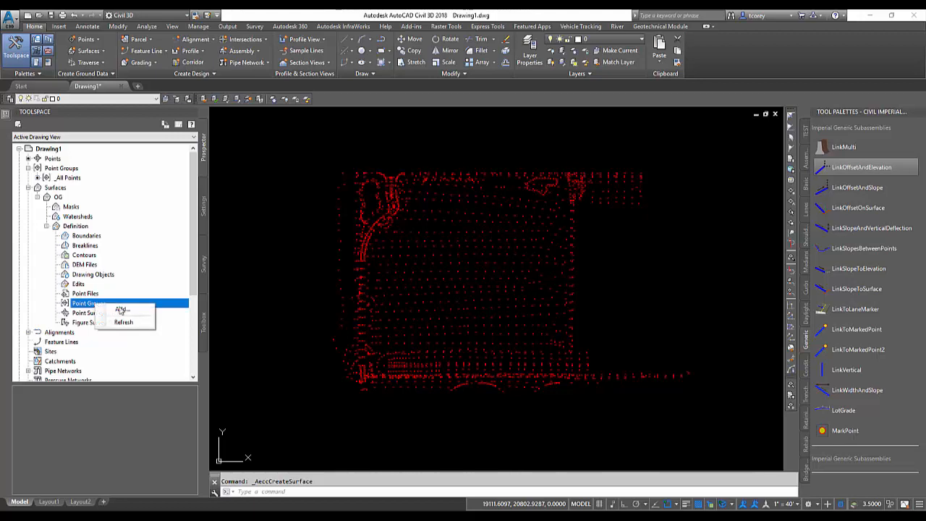
pyautogui.click(121, 309)
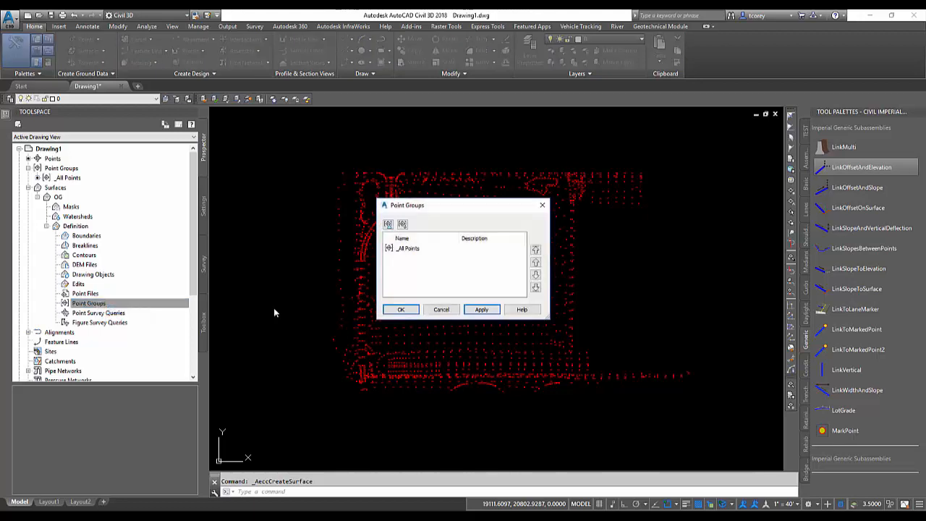
pyautogui.click(407, 250)
pyautogui.click(402, 310)
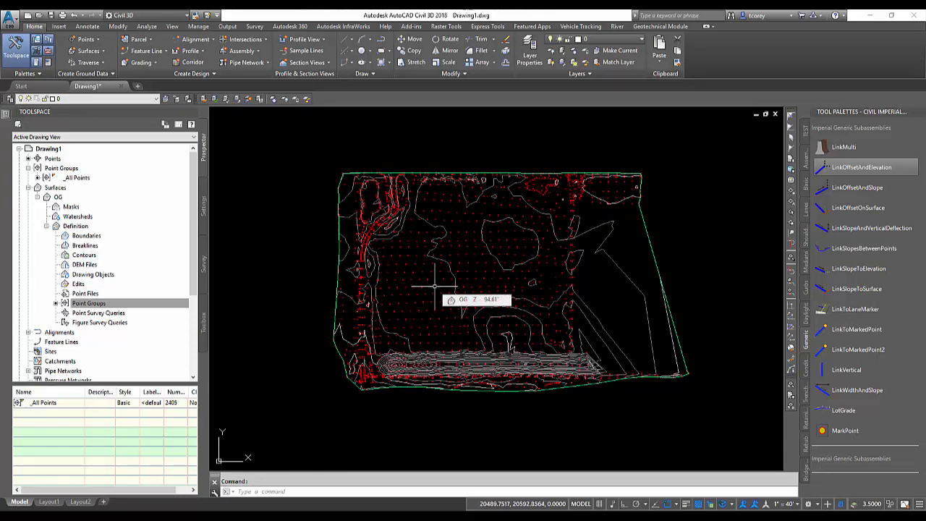
# Draw a closed polyline just outside the surveyed points, stepping inward on the east side to exclude the area without points
pyautogui.write('p')
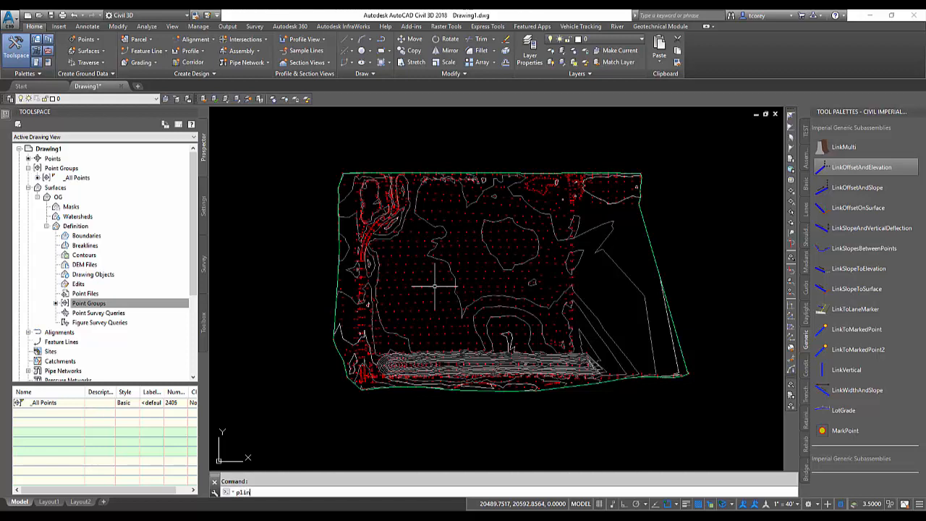
pyautogui.write('lin')
pyautogui.press('Return')
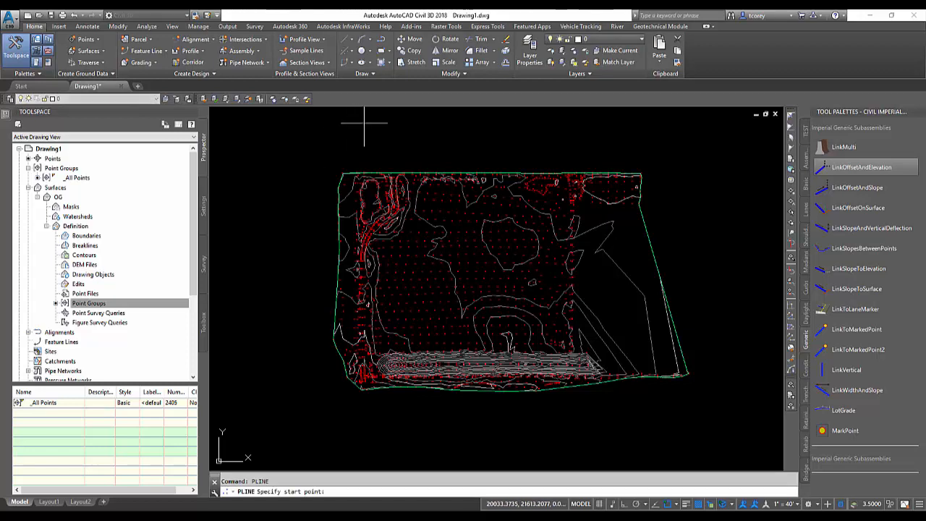
pyautogui.click(384, 173)
pyautogui.click(337, 174)
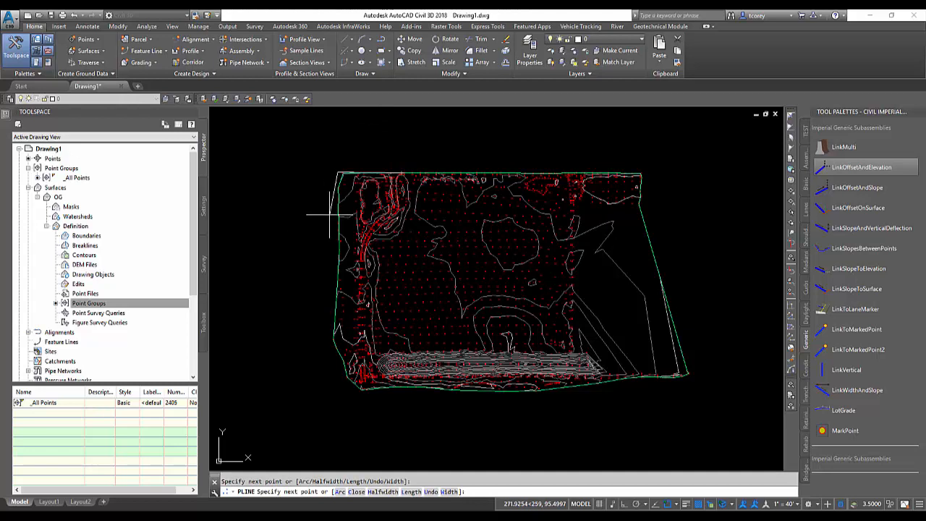
pyautogui.click(331, 355)
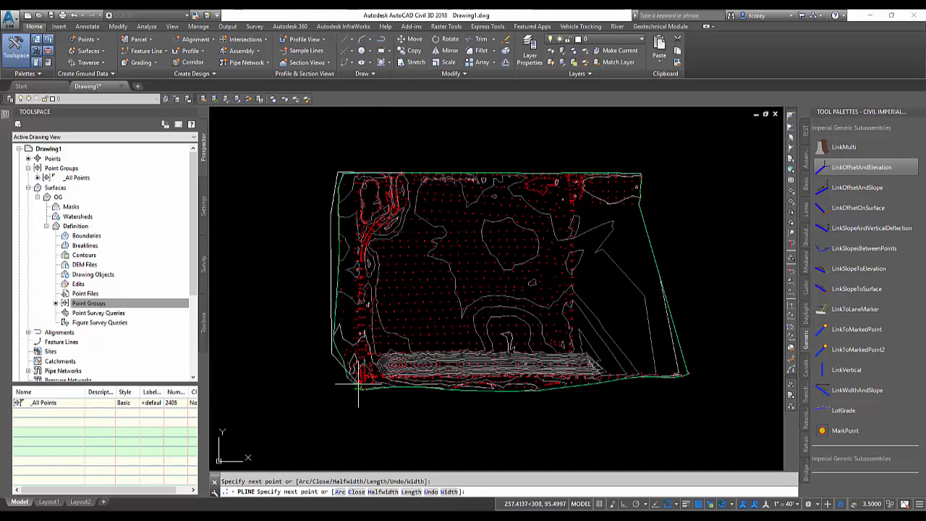
pyautogui.click(359, 396)
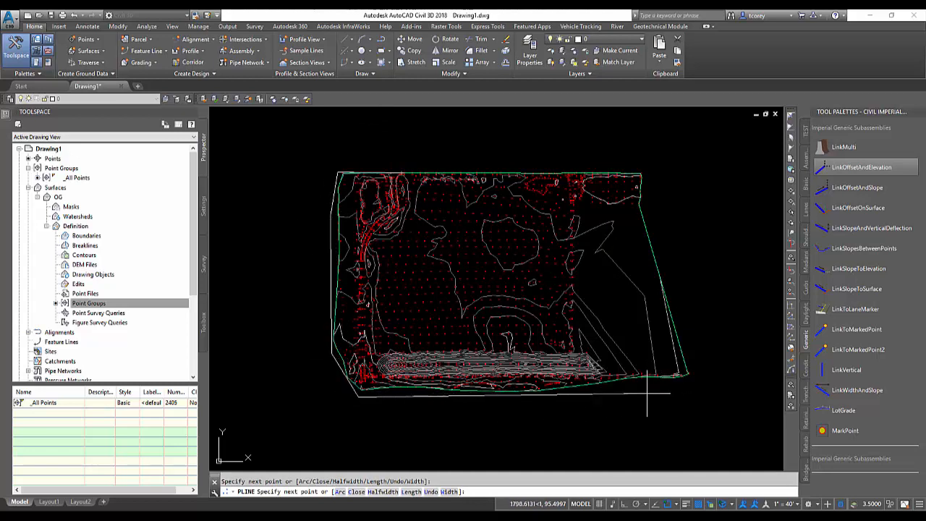
pyautogui.click(698, 381)
pyautogui.click(696, 370)
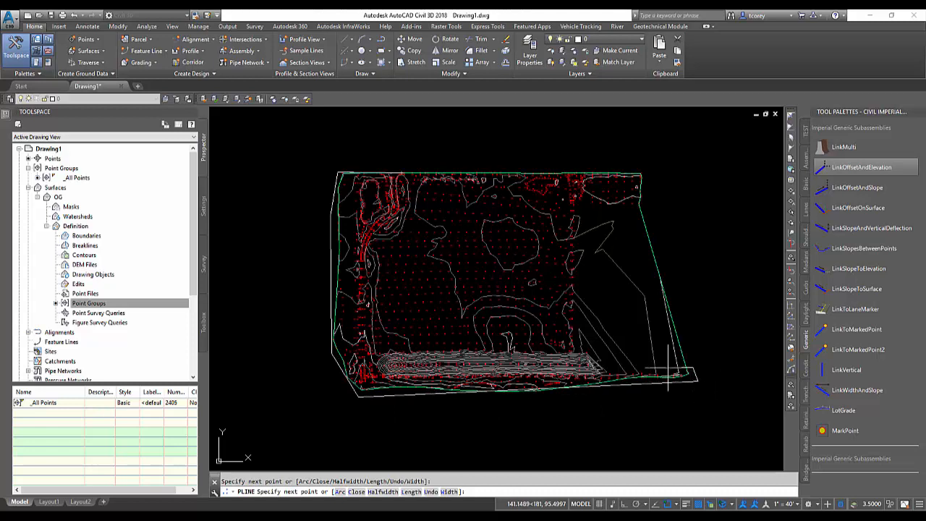
pyautogui.click(601, 369)
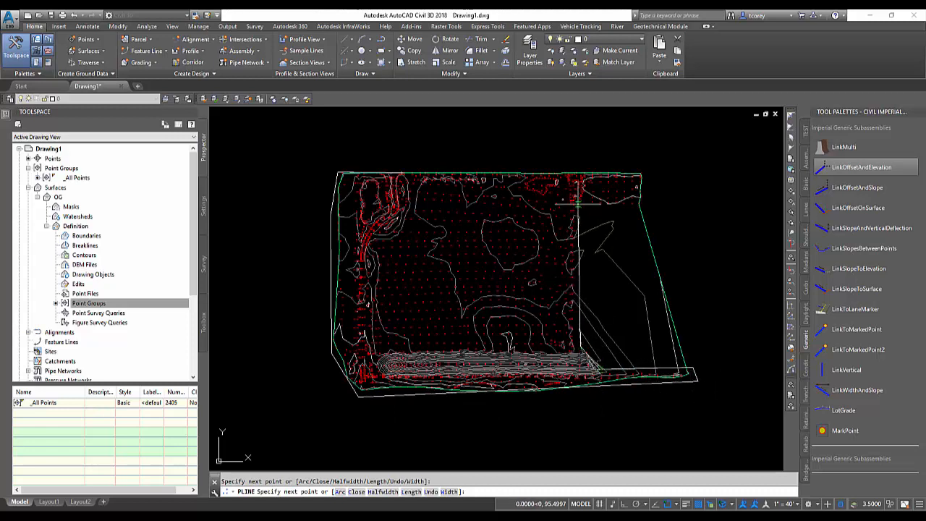
pyautogui.click(579, 205)
pyautogui.click(643, 207)
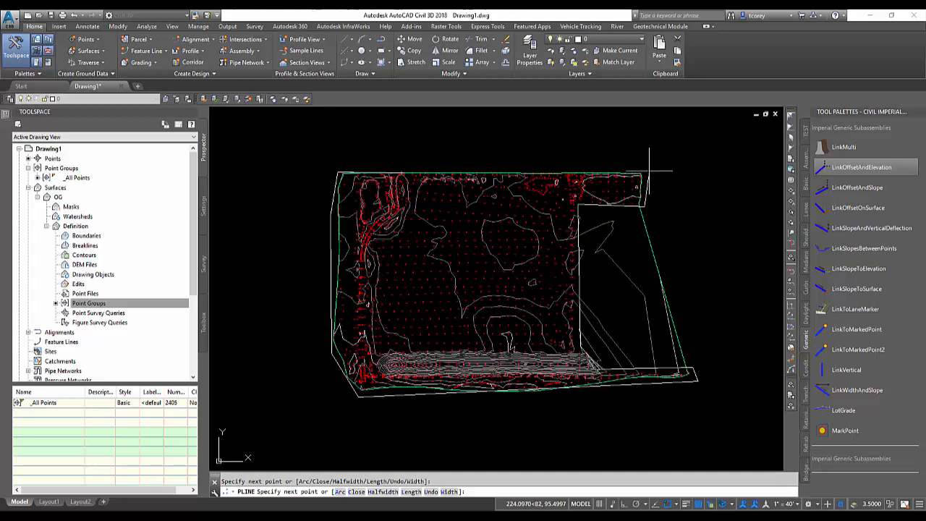
pyautogui.click(644, 168)
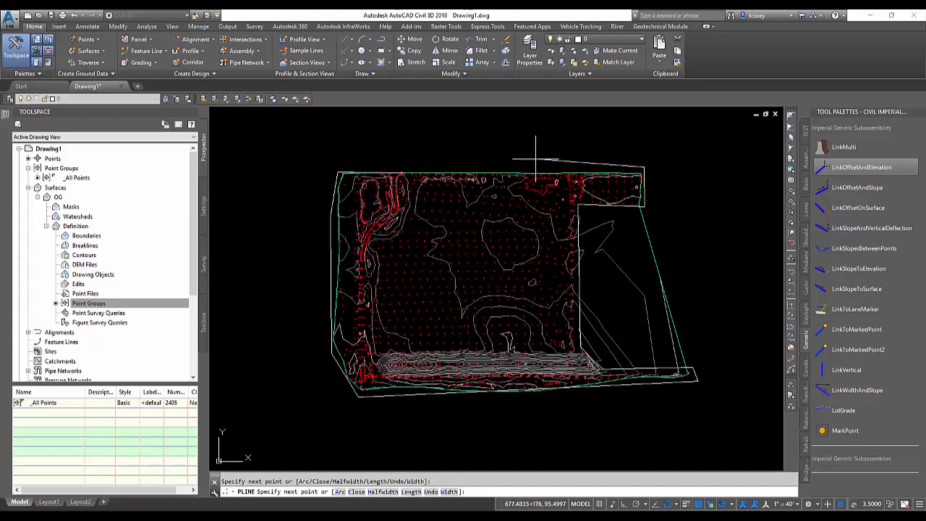
pyautogui.write('c')
pyautogui.press('Return')
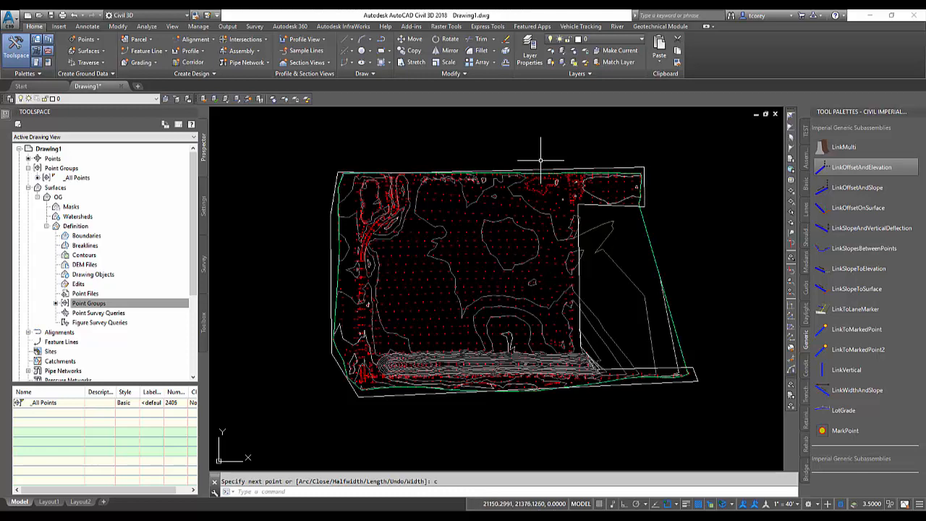
# Add the closed polyline as an outer boundary of the OG surface, with the non-destructive breakline option turned off
pyautogui.rightClick(86, 237)
pyautogui.click(113, 242)
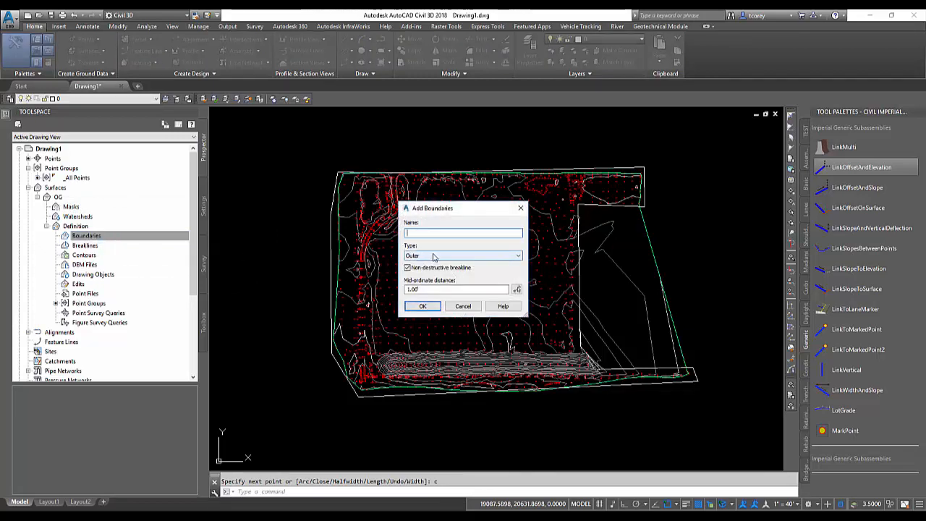
pyautogui.click(408, 267)
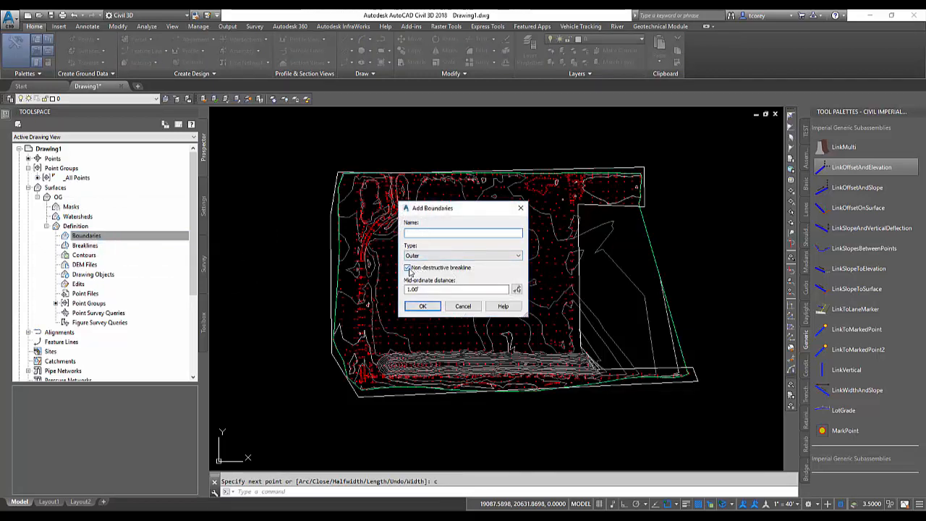
pyautogui.click(423, 306)
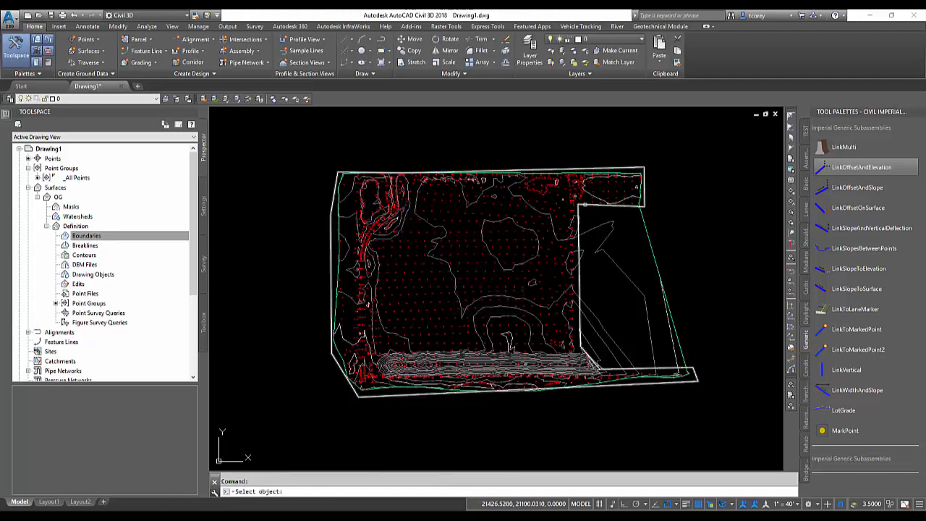
pyautogui.click(580, 205)
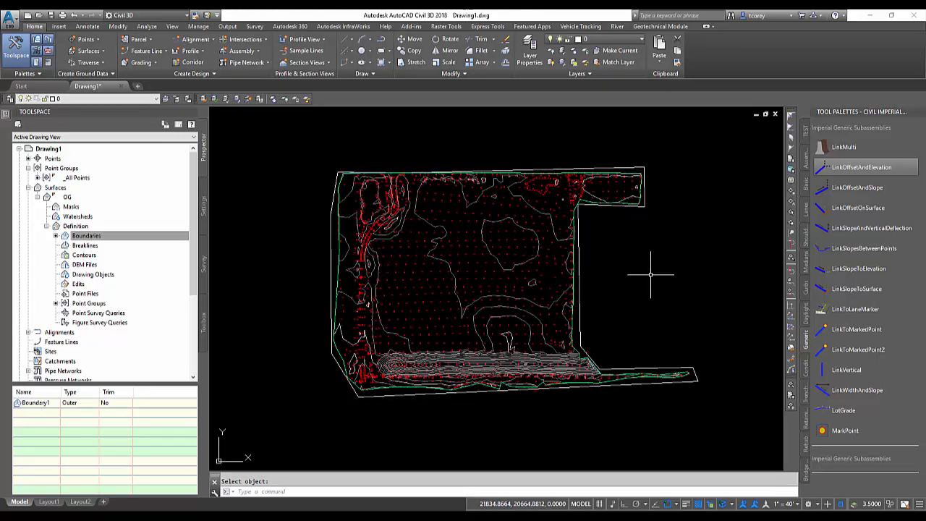
# Start a new centerline alignment layout, keeping the default name, no site, the Proposed style and the All Labels label set
pyautogui.click(195, 41)
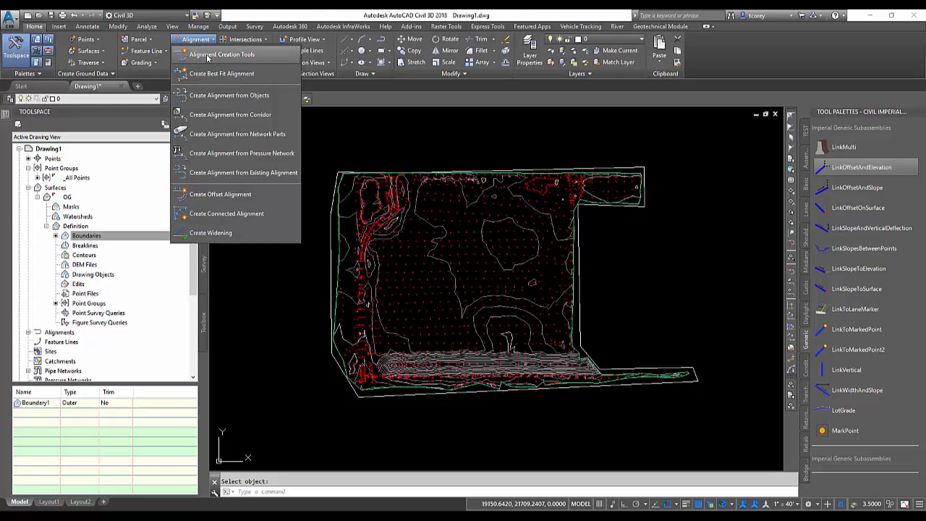
pyautogui.click(208, 57)
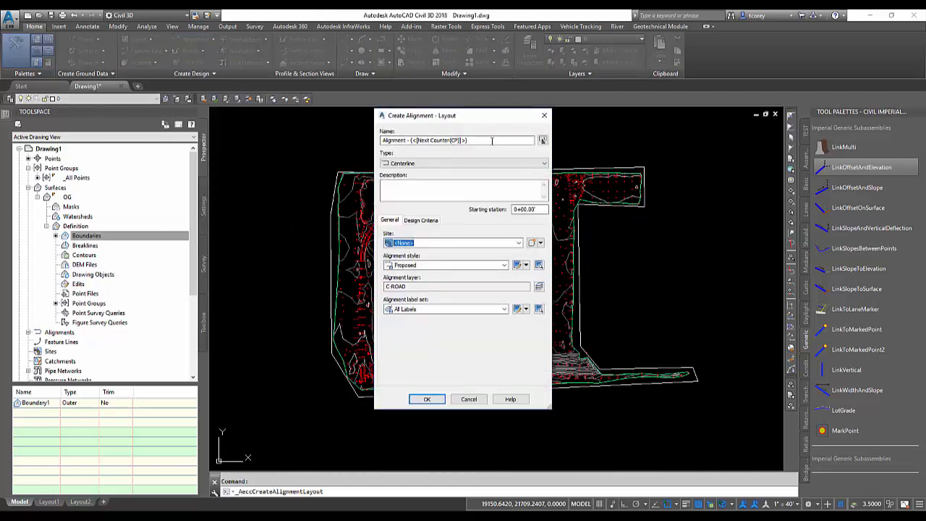
pyautogui.click(426, 399)
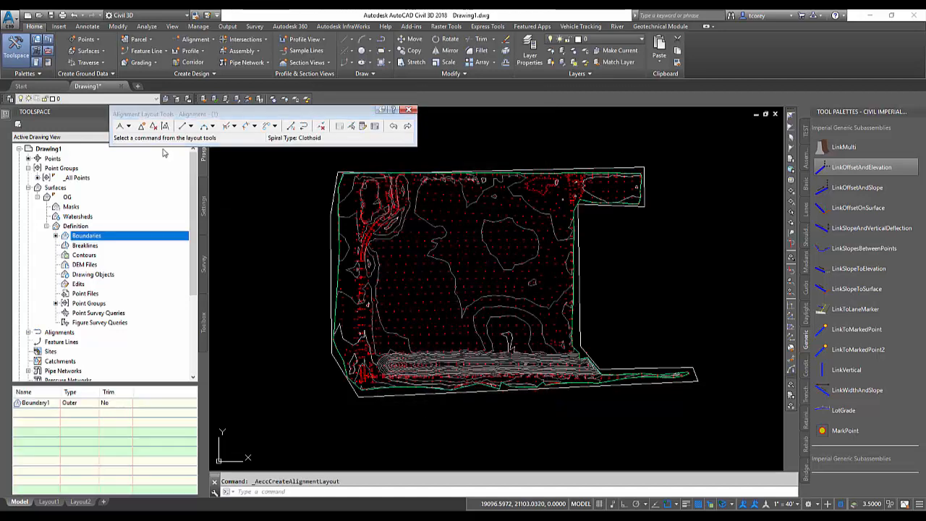
# Set the default curve radius for the alignment layout to 300 feet, without spirals in or out
pyautogui.click(128, 126)
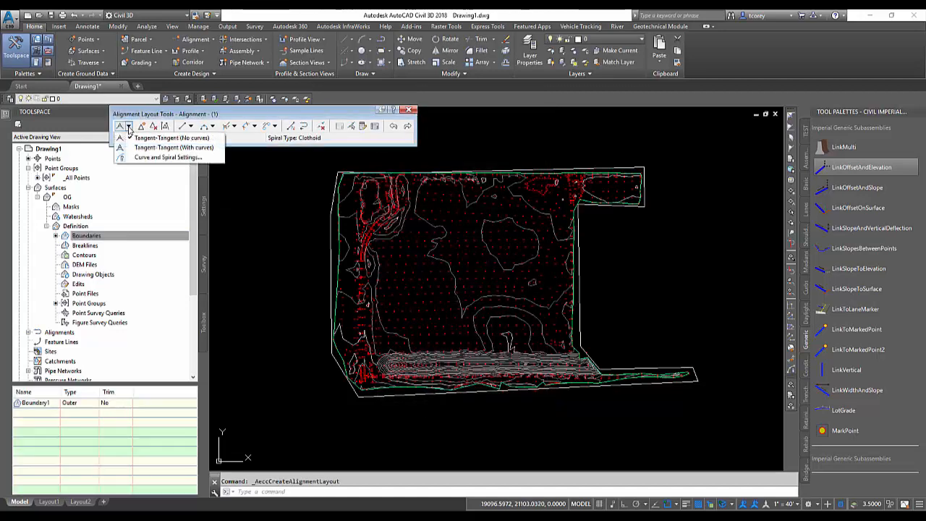
pyautogui.click(142, 158)
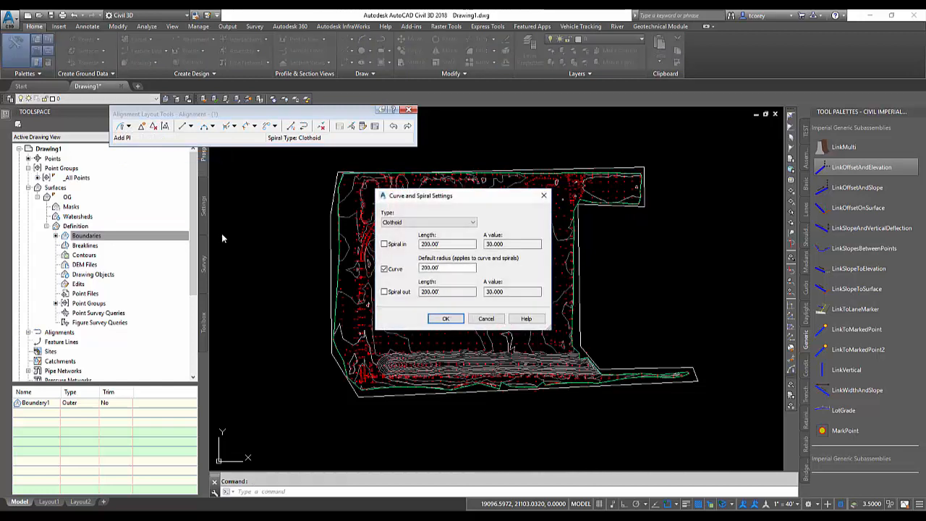
pyautogui.moveTo(444, 268); pyautogui.dragTo(417, 269)
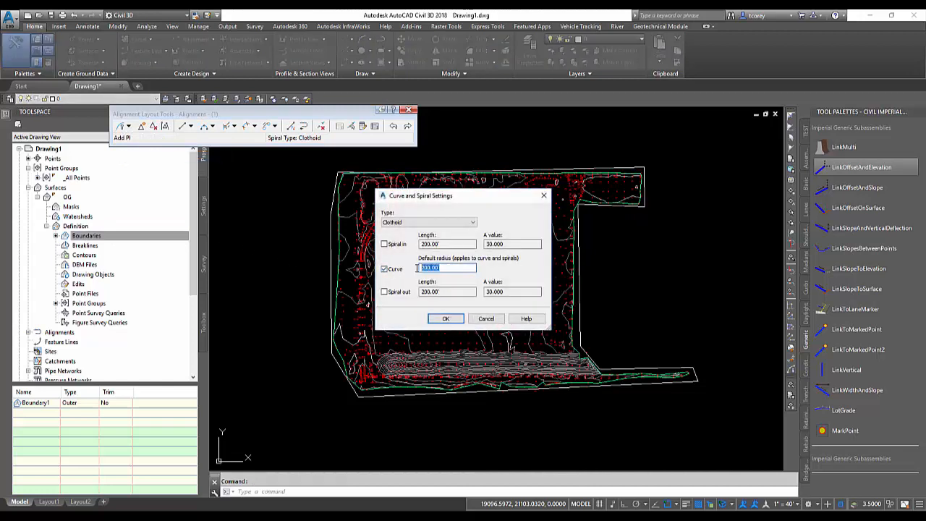
pyautogui.write('300')
pyautogui.click(446, 319)
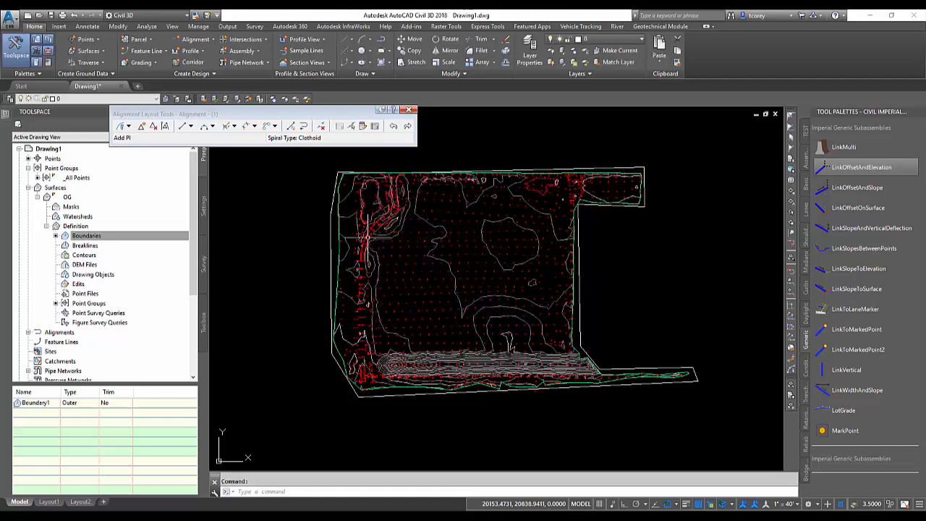
# Draw a four-point tangent-tangent alignment with curves from the southwest part of the surface toward its north edge, and end the layout
pyautogui.click(128, 128)
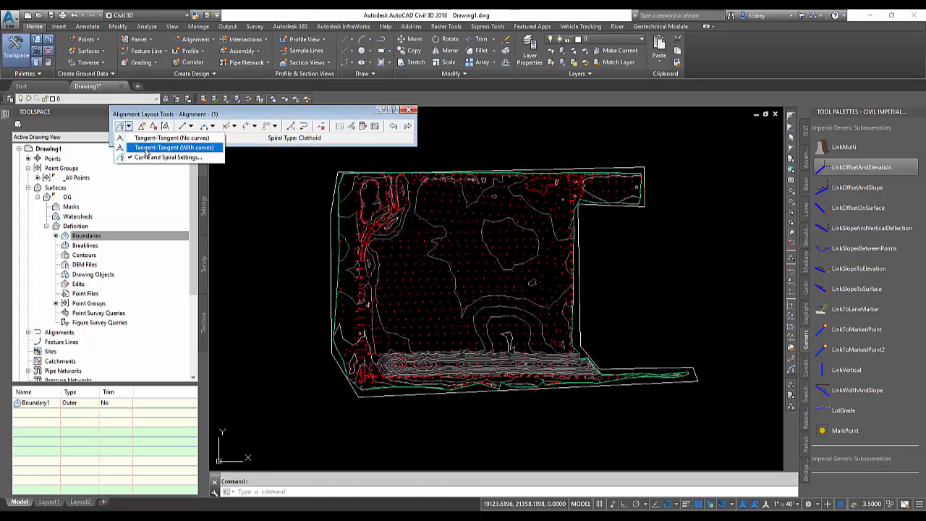
pyautogui.click(146, 147)
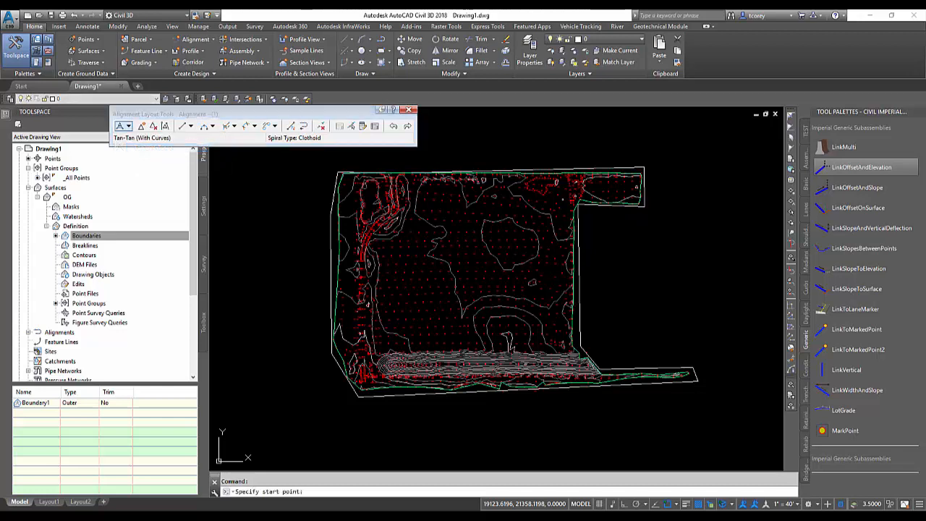
pyautogui.click(386, 341)
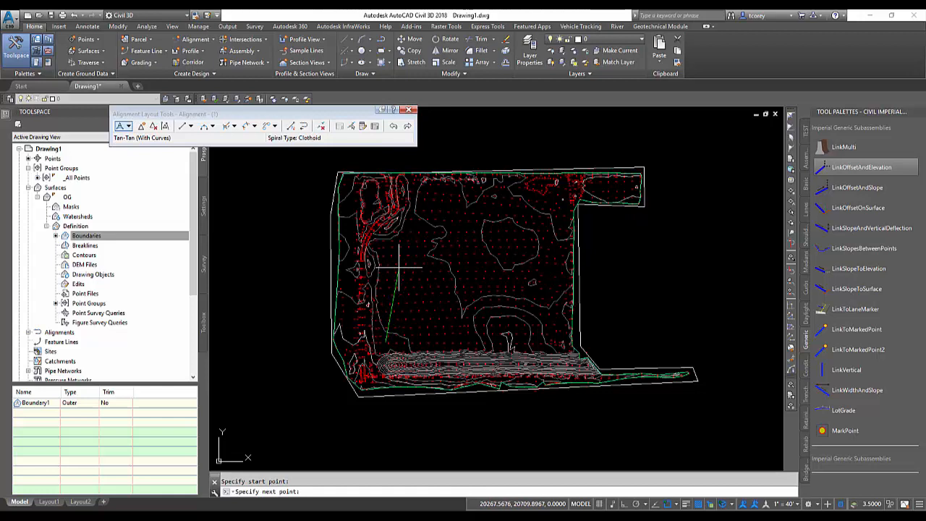
pyautogui.click(398, 268)
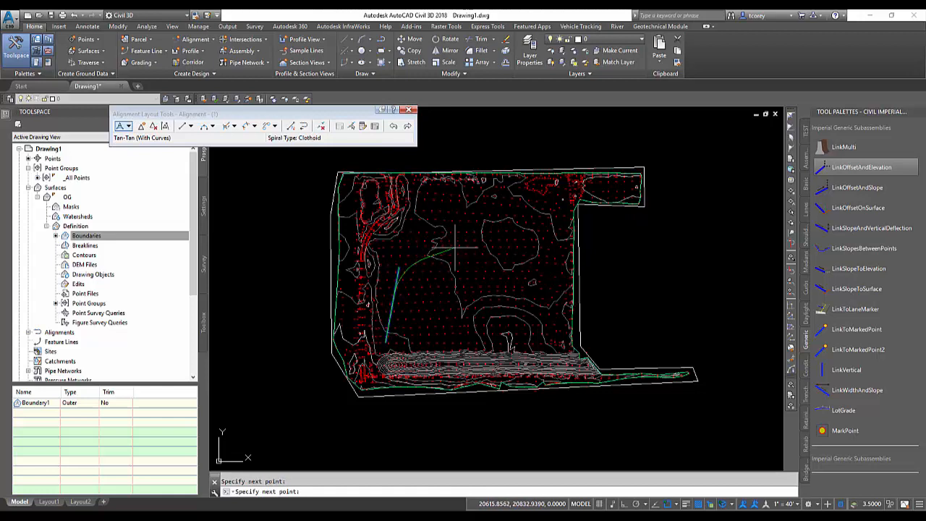
pyautogui.click(478, 246)
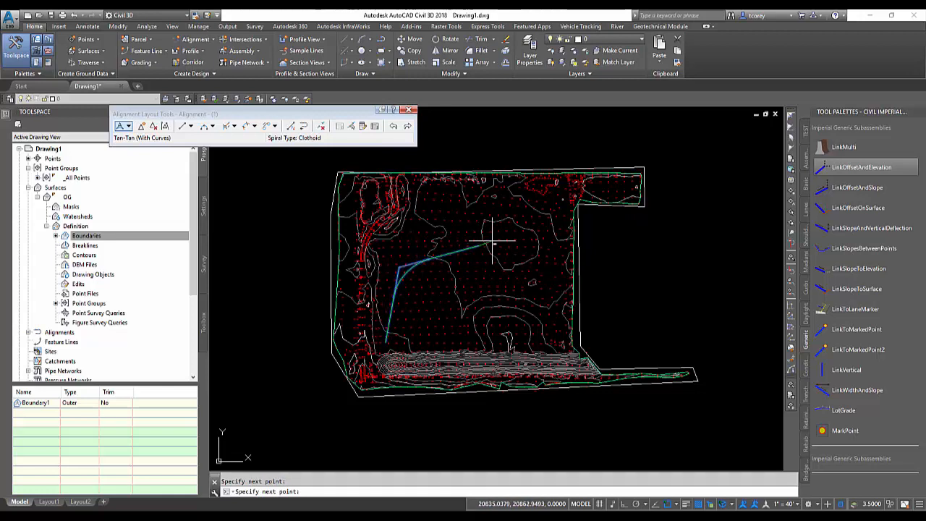
pyautogui.click(501, 194)
pyautogui.press('Return')
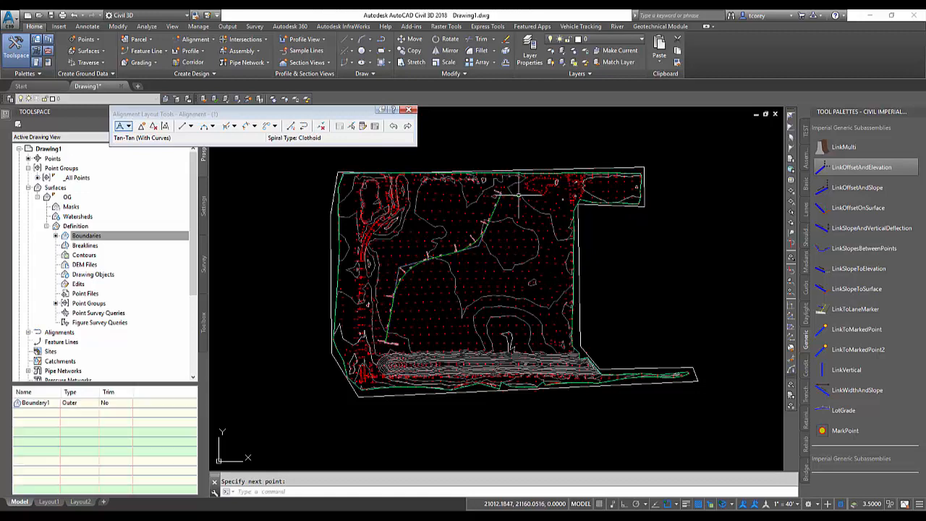
pyautogui.moveTo(483, 287); pyautogui.dragTo(499, 294, button='middle')
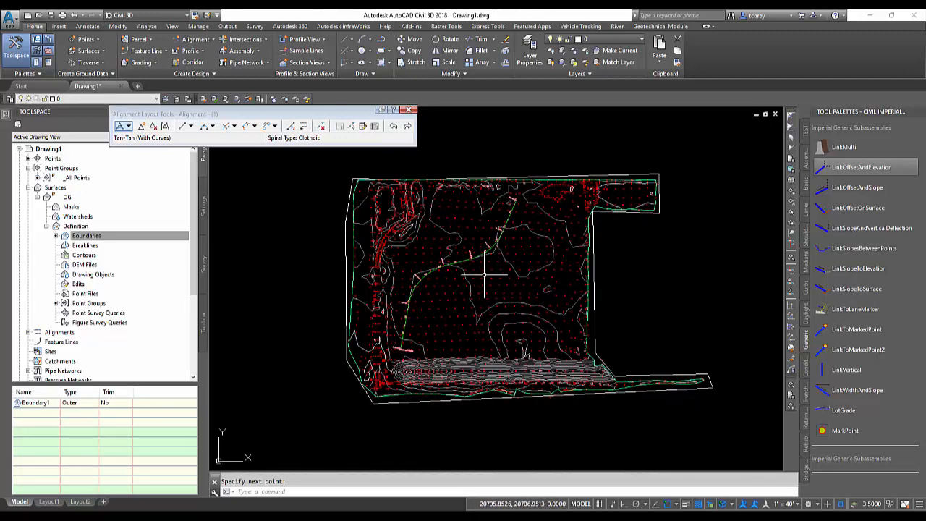
pyautogui.click(410, 110)
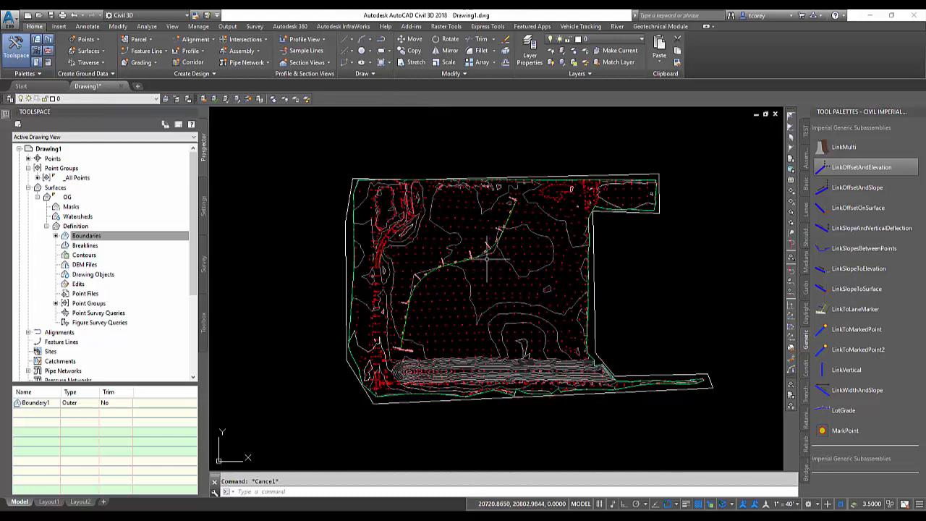
# Create a surface profile for the new alignment by sampling the OG surface along its full station range
pyautogui.scroll(4, 487, 268)
pyautogui.moveTo(480, 268); pyautogui.dragTo(480, 257, button='middle')
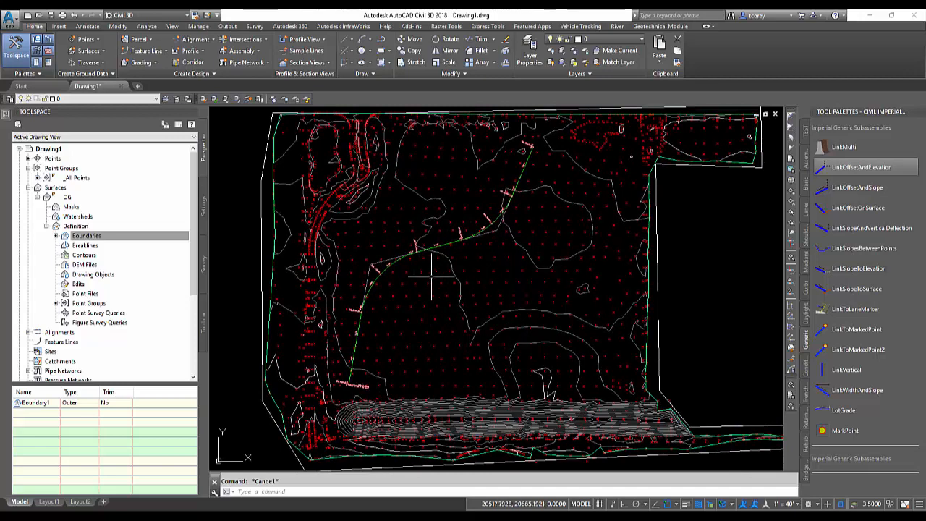
pyautogui.click(384, 270)
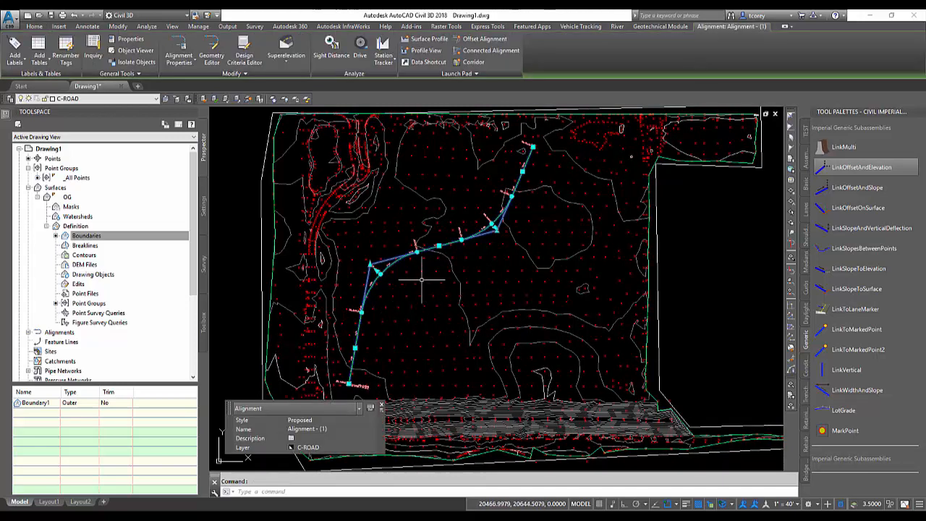
pyautogui.click(425, 42)
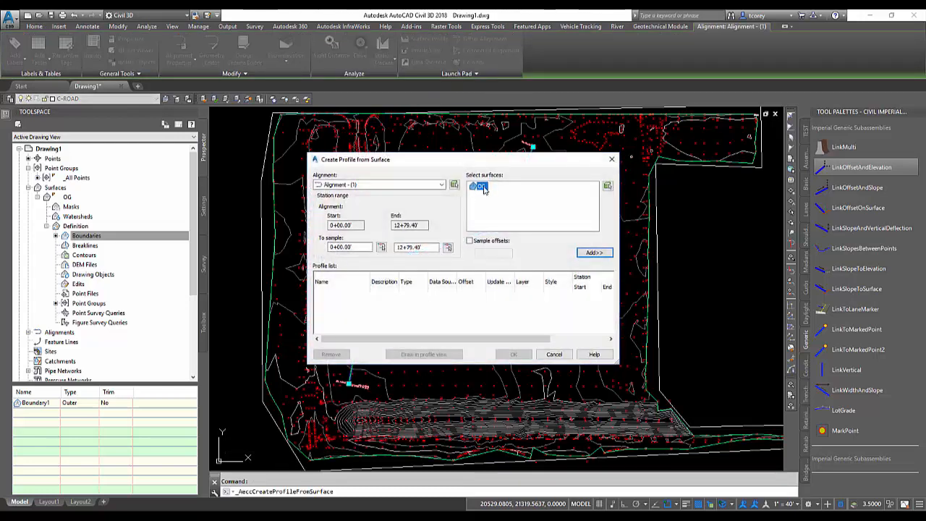
pyautogui.click(592, 254)
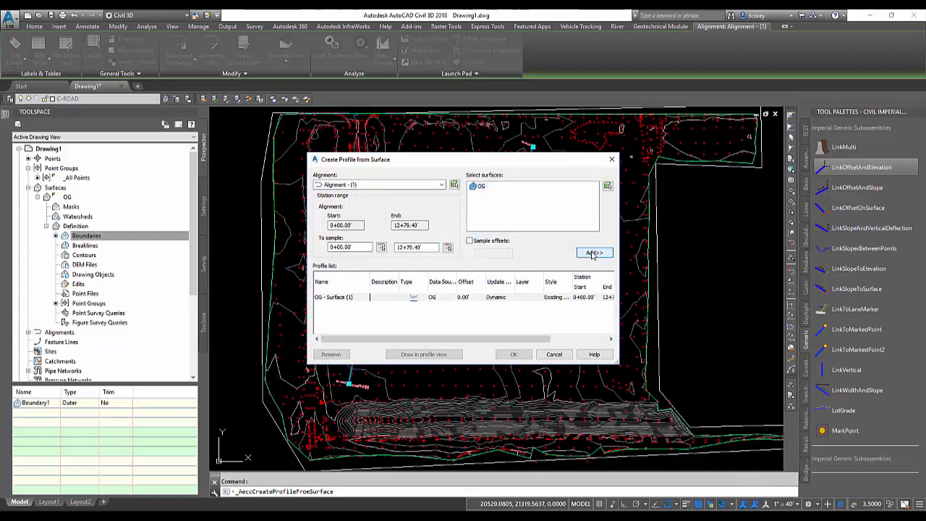
# Draw the surface profile in a new profile view with the Major Grids style, placed north of the ground surface
pyautogui.click(423, 354)
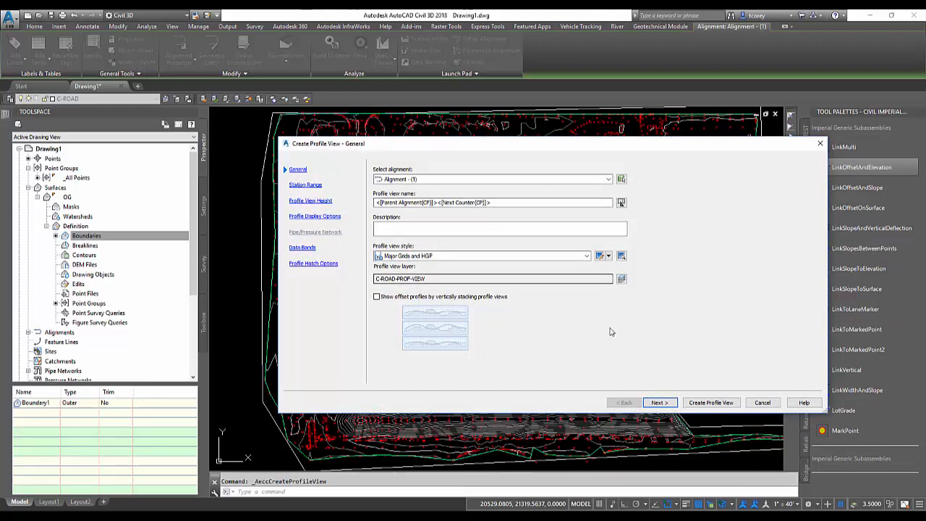
pyautogui.click(450, 258)
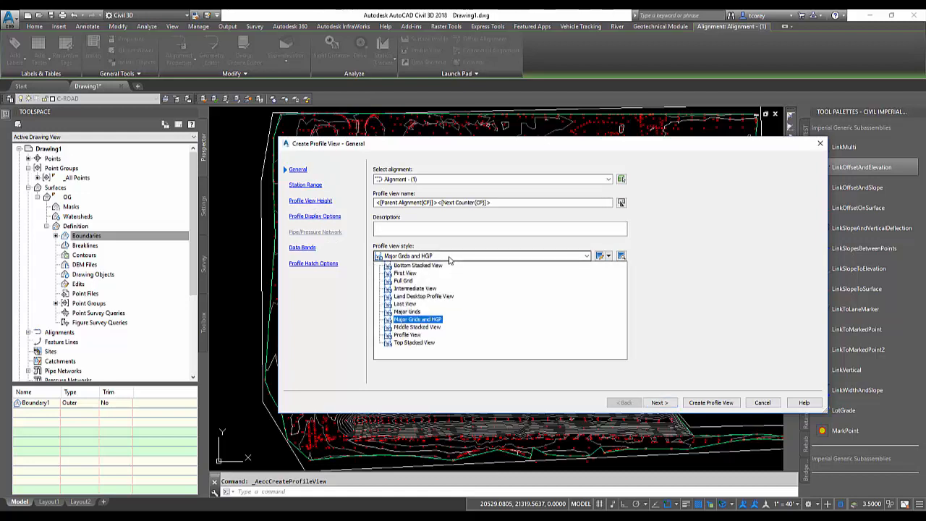
pyautogui.click(406, 311)
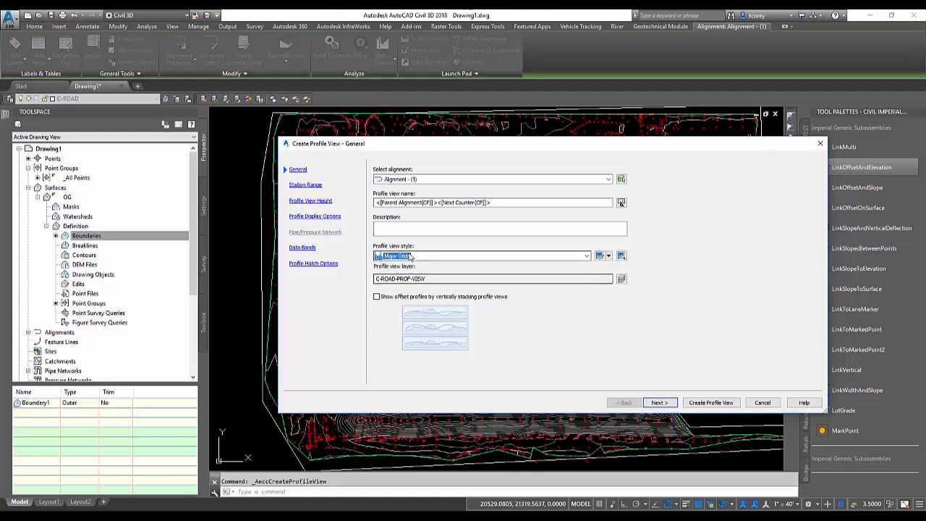
pyautogui.click(709, 403)
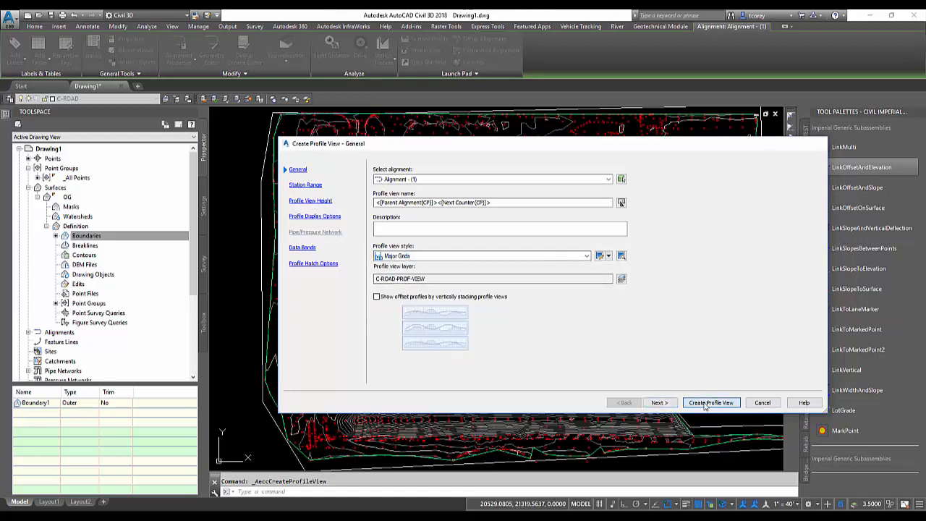
pyautogui.scroll(-6, 574, 279)
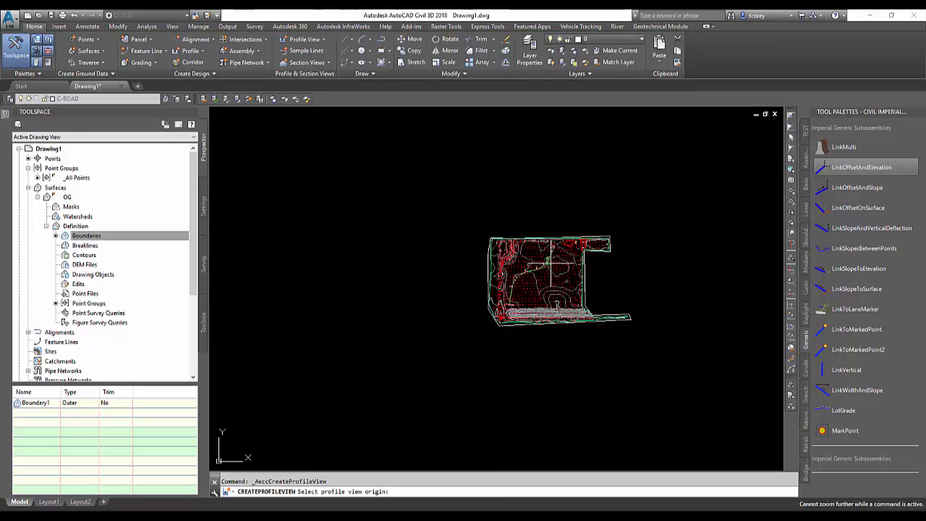
pyautogui.click(472, 247)
# Start a layout profile in the new profile view, keeping the Design Profile style and the Complete Label Set
pyautogui.scroll(8, 589, 234)
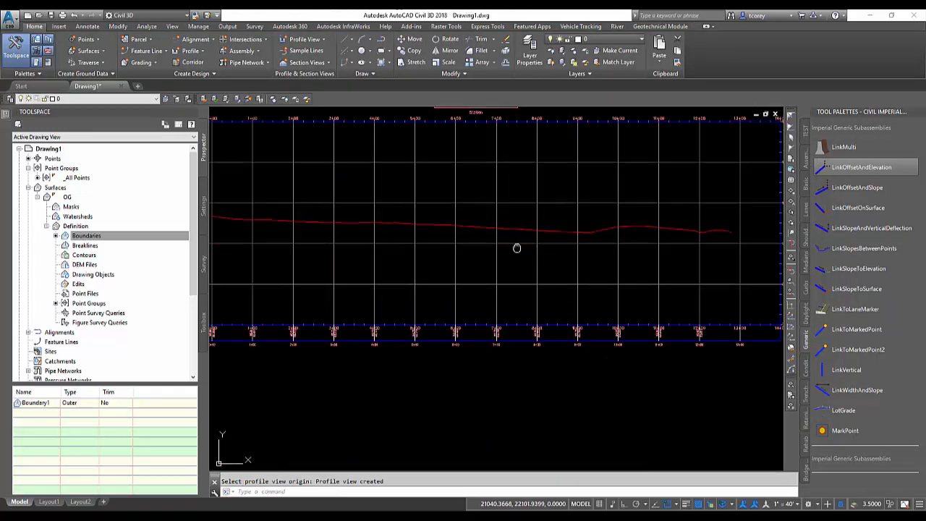
pyautogui.scroll(-2, 509, 276)
pyautogui.scroll(3, 515, 275)
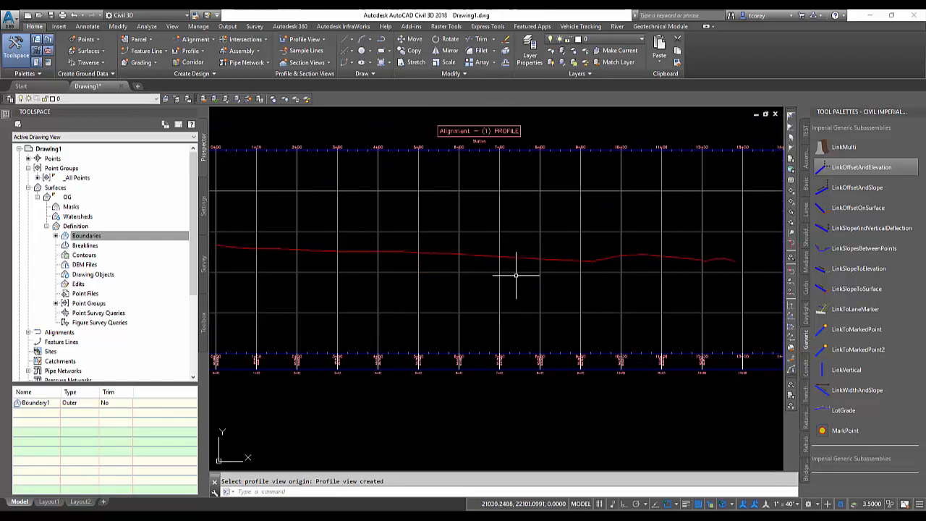
pyautogui.scroll(-3, 516, 276)
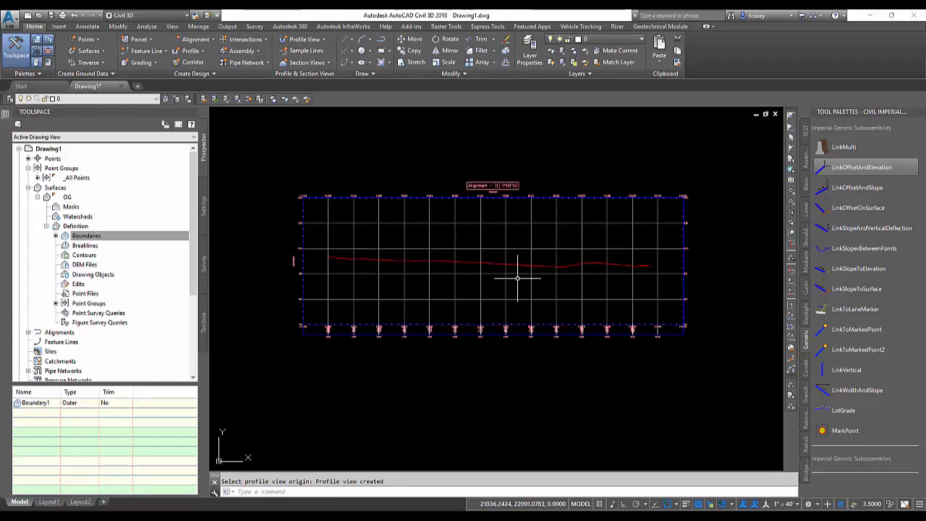
pyautogui.click(517, 222)
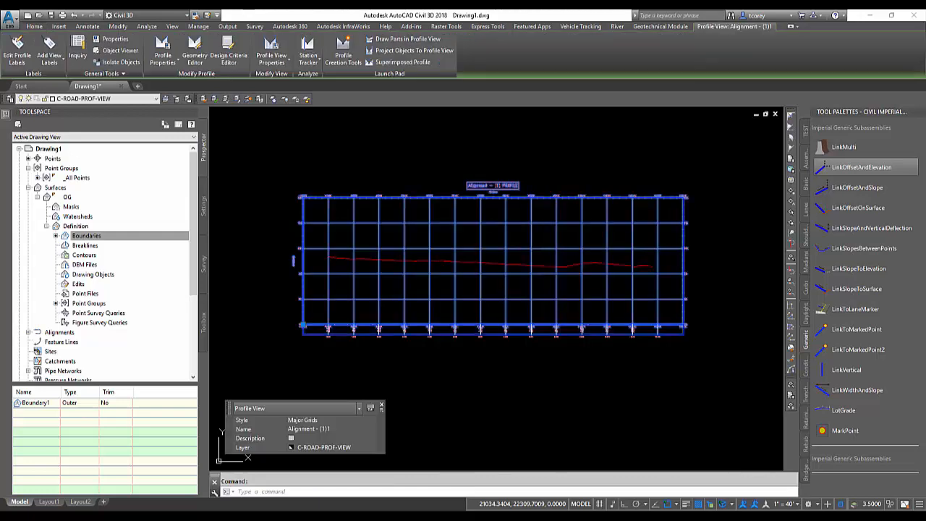
pyautogui.click(344, 56)
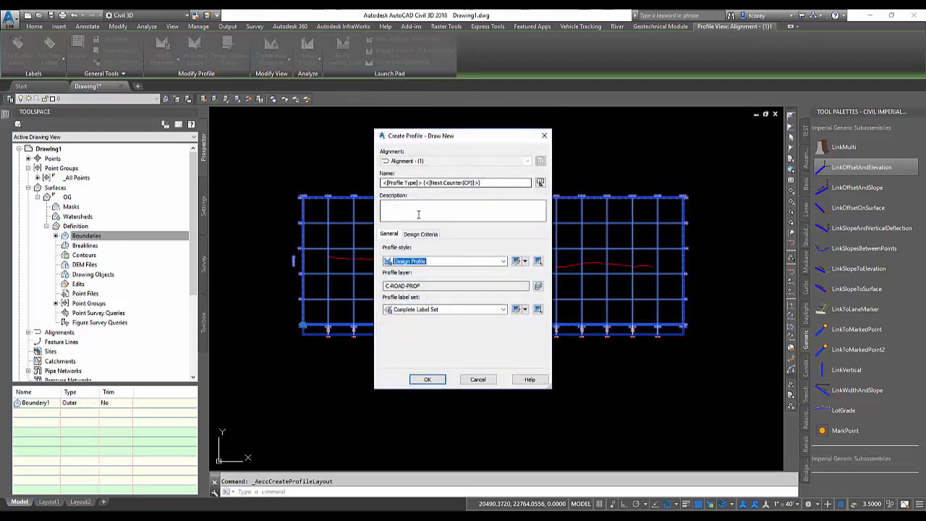
pyautogui.click(428, 379)
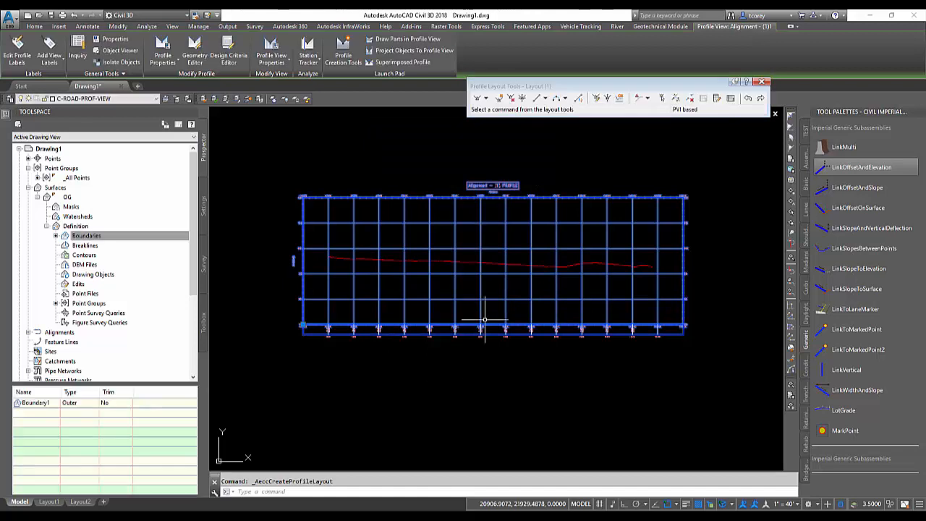
# Set the parabolic vertical curve length to 200' for both crest and sag curves in the profile layout's curve settings
pyautogui.click(485, 99)
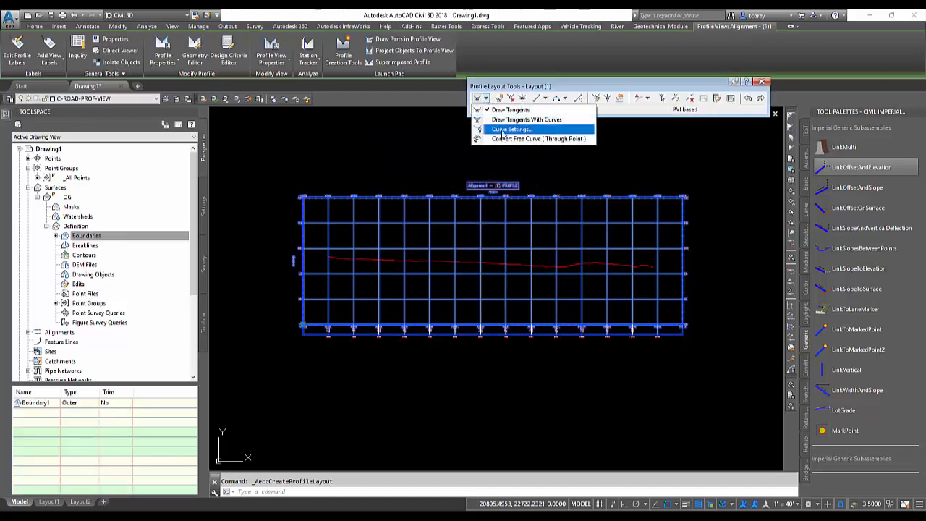
pyautogui.click(503, 130)
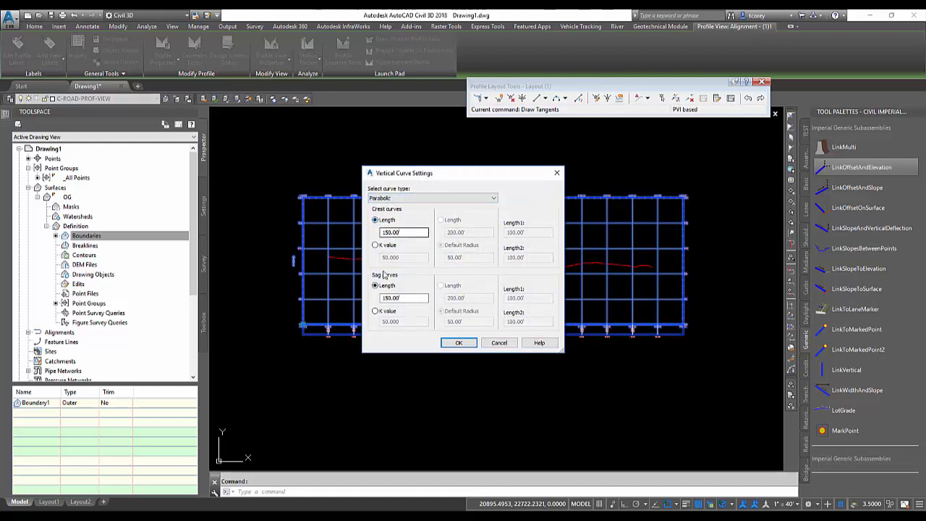
pyautogui.doubleClick(402, 232)
pyautogui.write('200')
pyautogui.press('Tab')
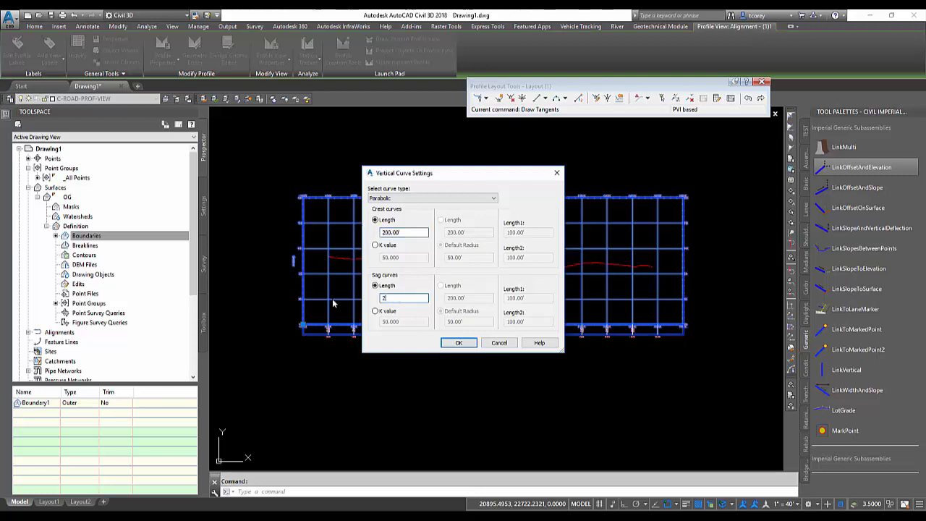
pyautogui.click(458, 343)
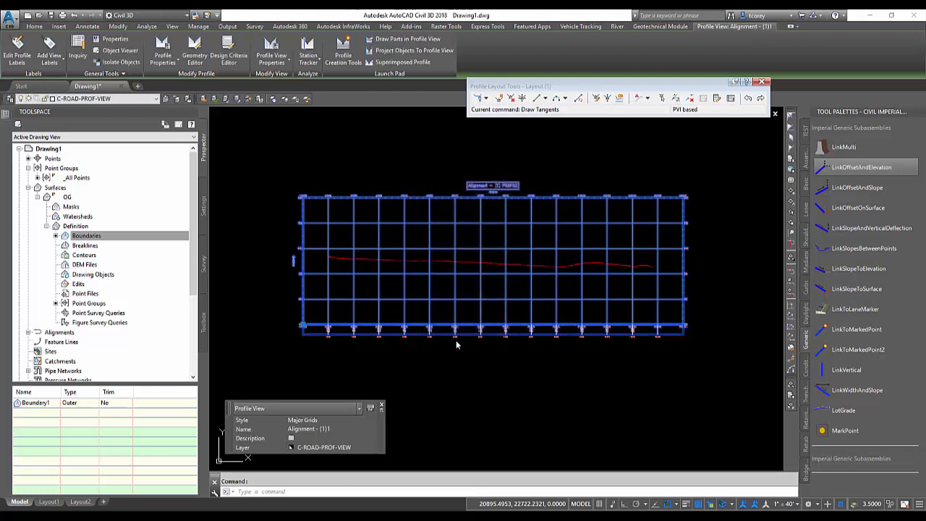
# Draw design profile tangents with curves from the surface profile's start endpoint, placing a crest PVI above the ground line and a sag PVI below it
pyautogui.click(486, 99)
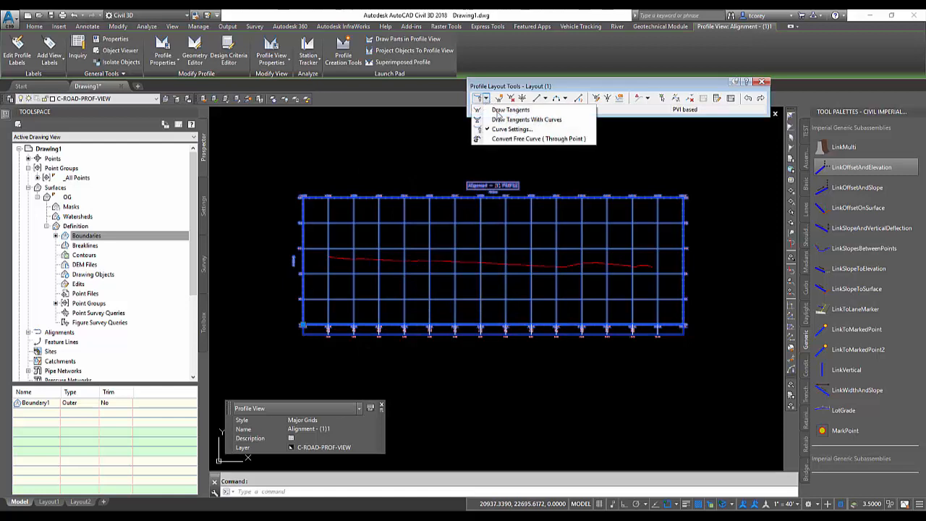
pyautogui.click(505, 120)
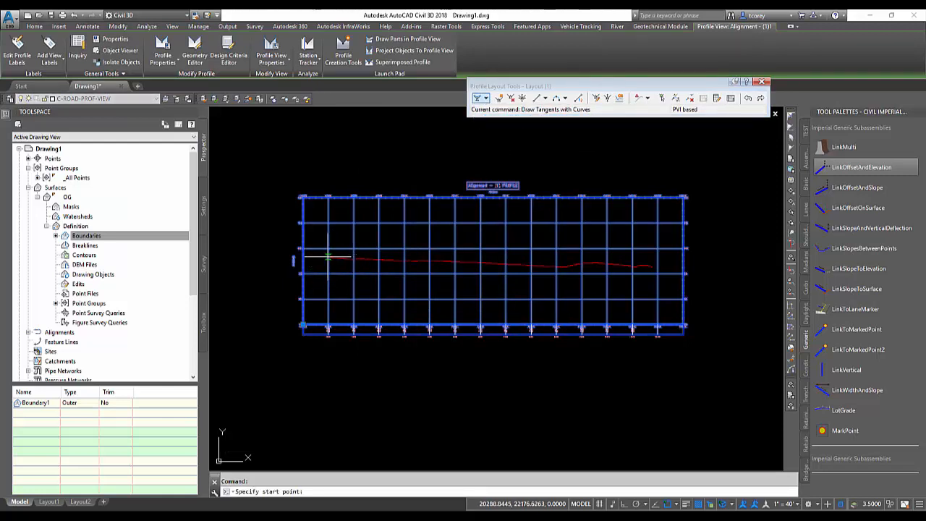
pyautogui.scroll(2, 329, 257)
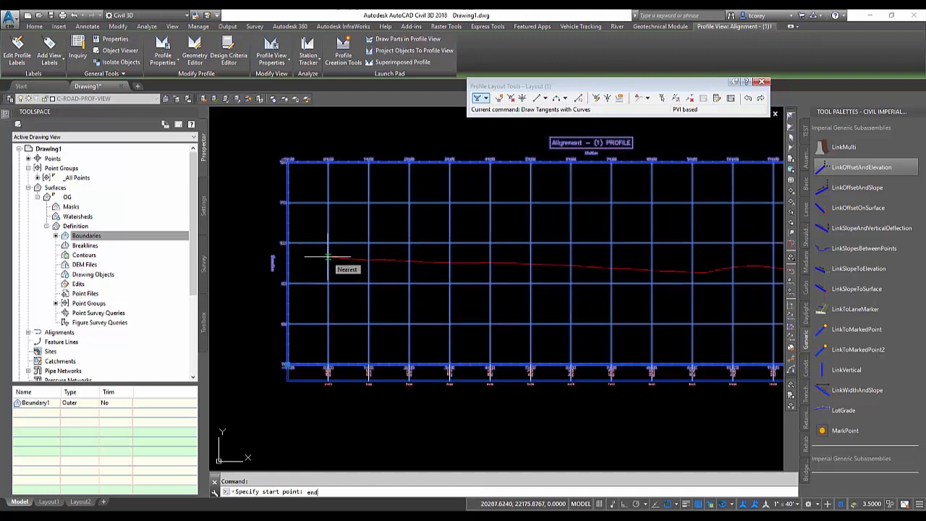
pyautogui.write('end')
pyautogui.press('Return')
pyautogui.scroll(4, 329, 253)
pyautogui.click(310, 222)
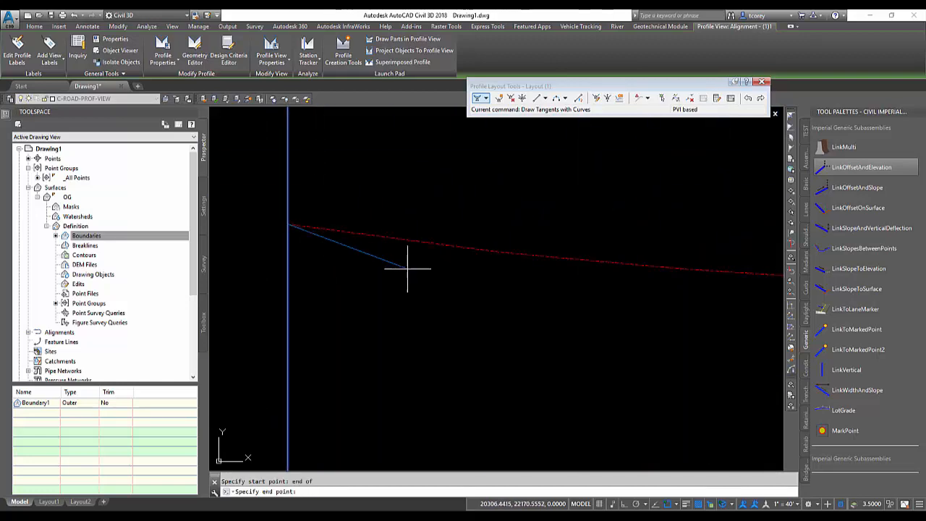
pyautogui.scroll(-6, 408, 269)
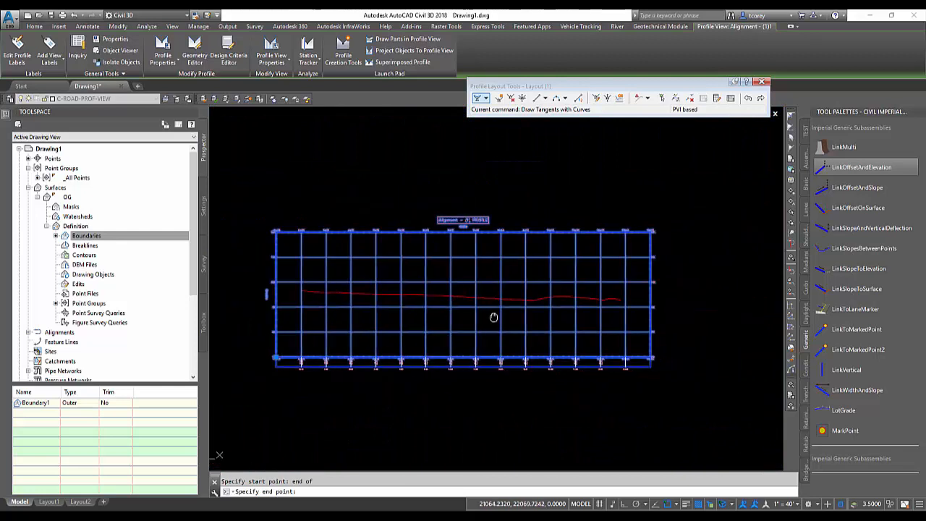
pyautogui.moveTo(493, 317); pyautogui.dragTo(488, 328, button='middle')
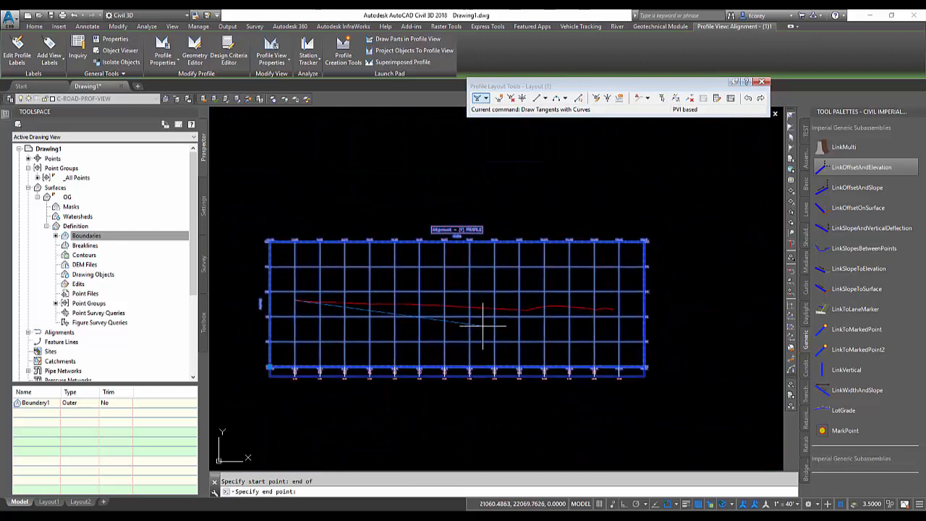
pyautogui.click(437, 285)
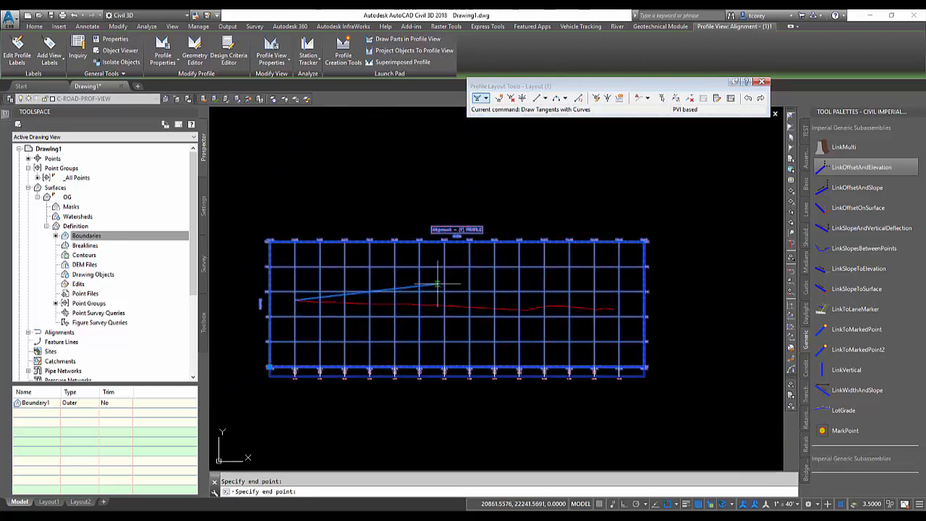
pyautogui.click(539, 326)
# Finish the design profile at the surface profile's far endpoint, and close the profile layout tools
pyautogui.scroll(5, 612, 311)
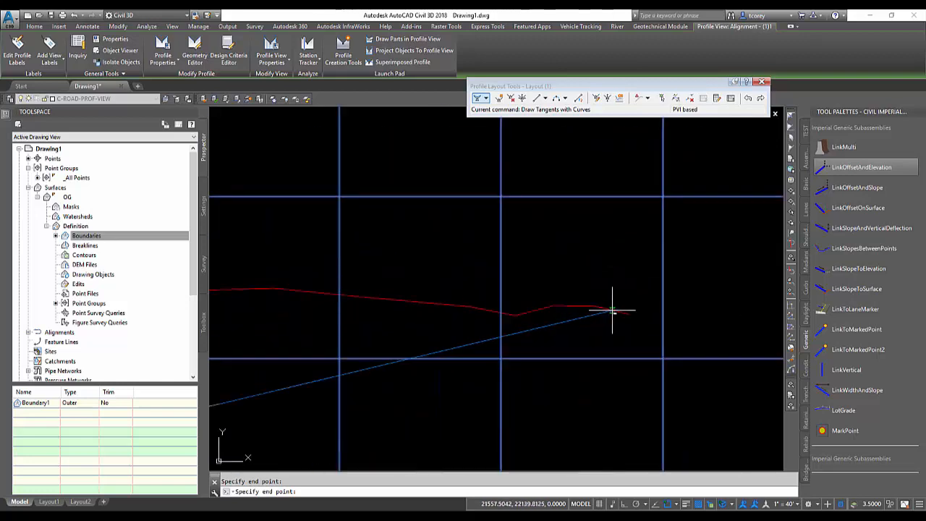
pyautogui.write('end')
pyautogui.press('Return')
pyautogui.click(625, 319)
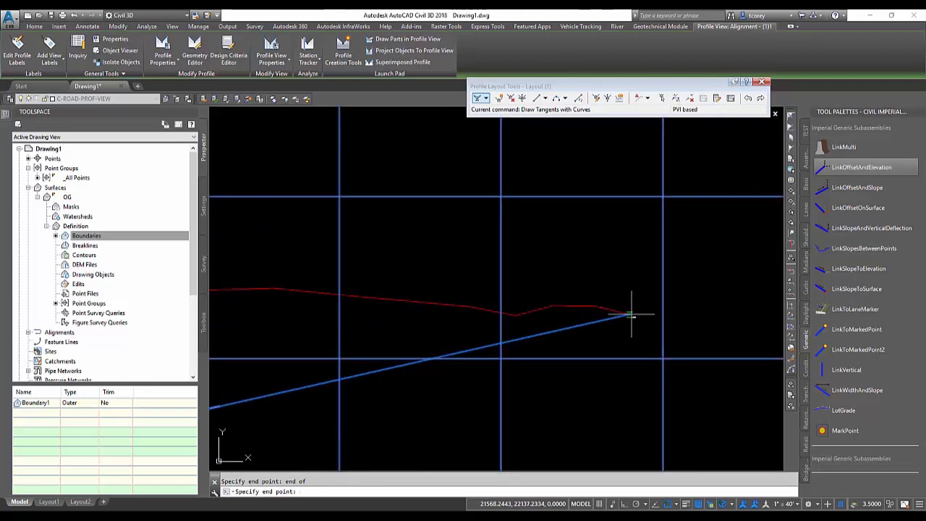
pyautogui.scroll(-5, 598, 371)
pyautogui.scroll(6, 516, 383)
pyautogui.press('Escape')
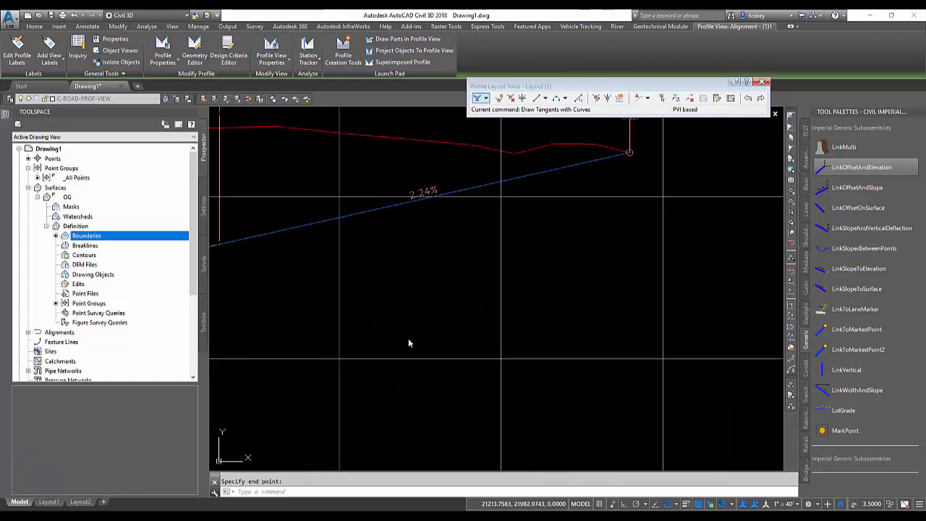
pyautogui.scroll(-5, 410, 301)
pyautogui.moveTo(364, 314); pyautogui.dragTo(555, 362, button='middle')
pyautogui.scroll(-2, 615, 386)
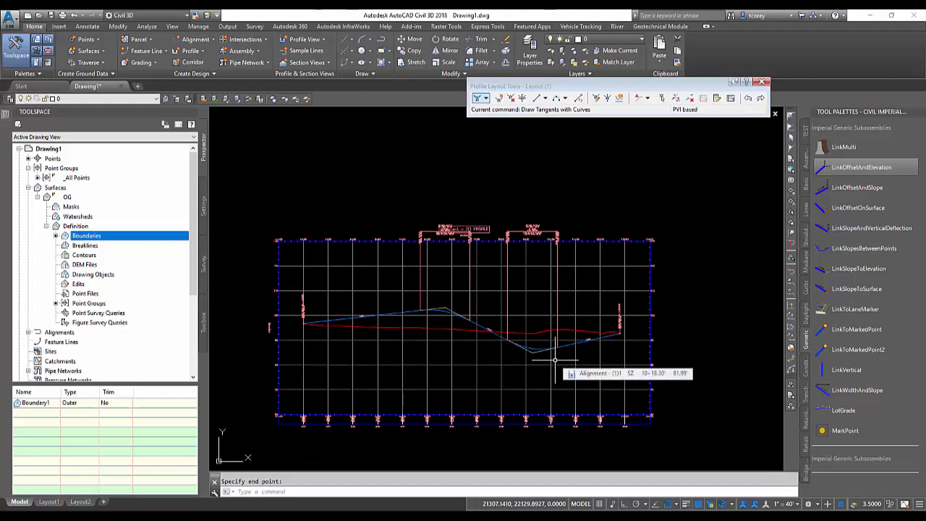
pyautogui.click(763, 82)
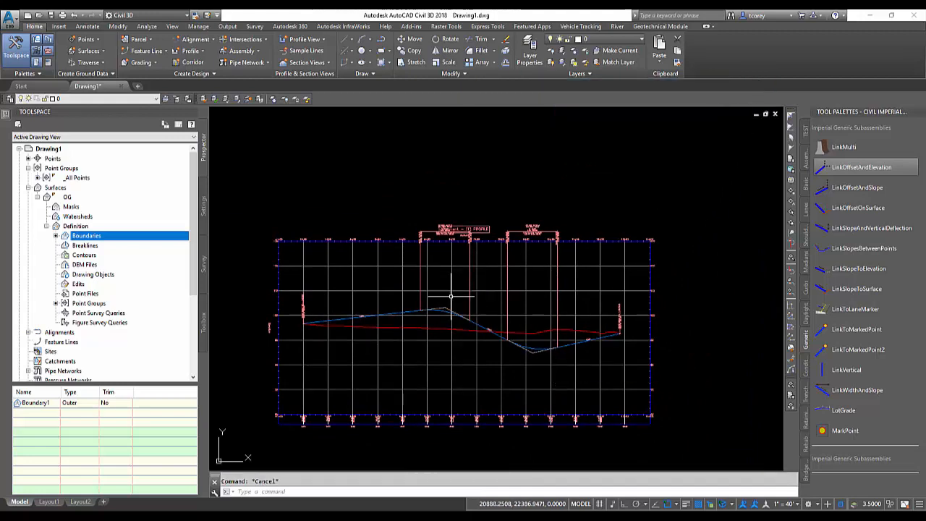
# Create an assembly with type Other, Basic style and the All Codes set, placed in empty space east of the ground surface
pyautogui.scroll(-2, 450, 298)
pyautogui.scroll(-2, 450, 297)
pyautogui.moveTo(450, 297)
pyautogui.mouseDown(button='middle')
pyautogui.moveTo(390, 204)
pyautogui.moveTo(345, 176)
pyautogui.mouseUp(button='middle')
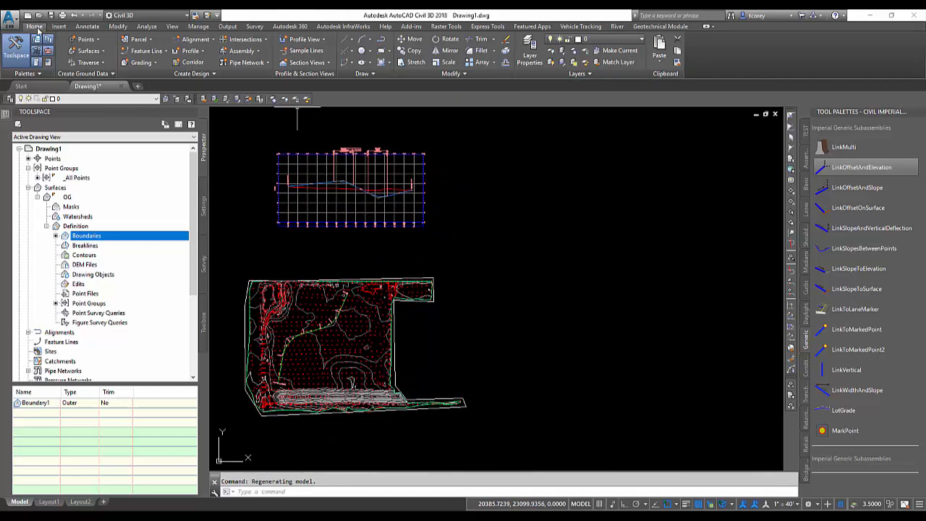
pyautogui.click(242, 51)
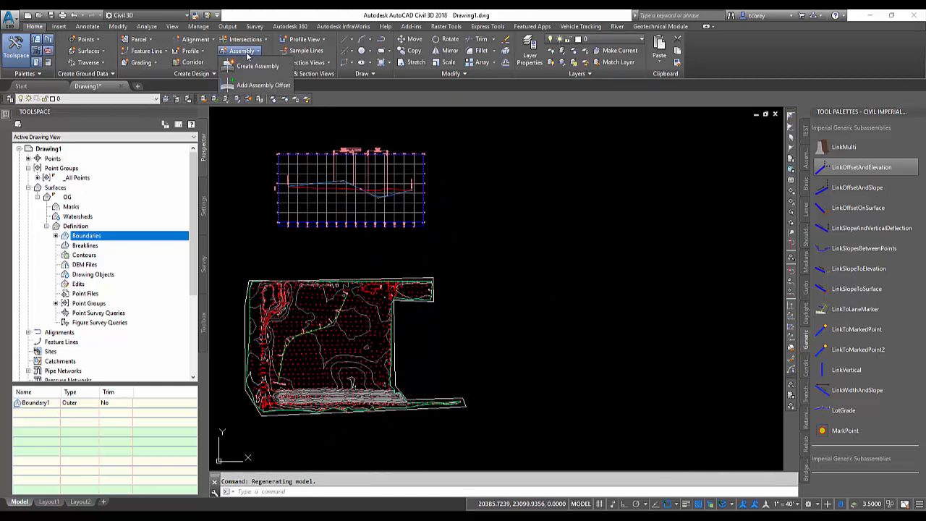
pyautogui.click(260, 68)
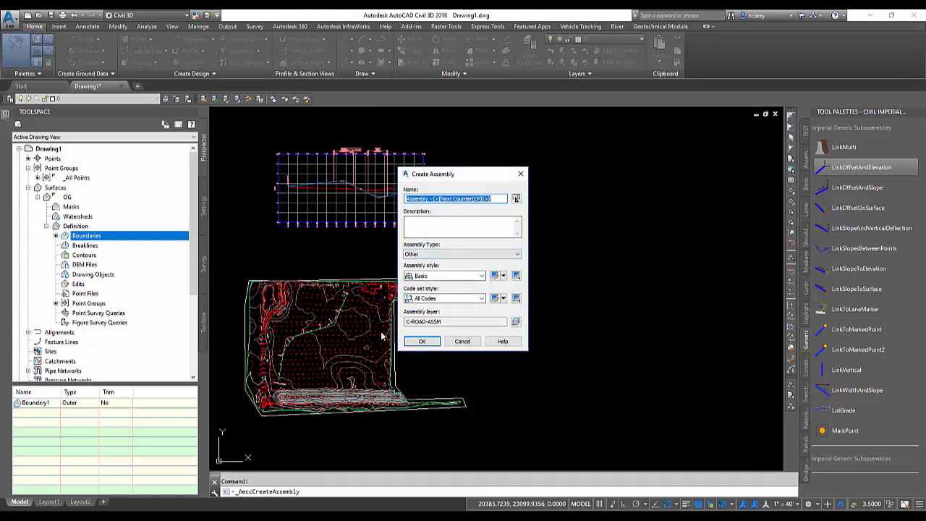
pyautogui.click(422, 341)
pyautogui.click(586, 297)
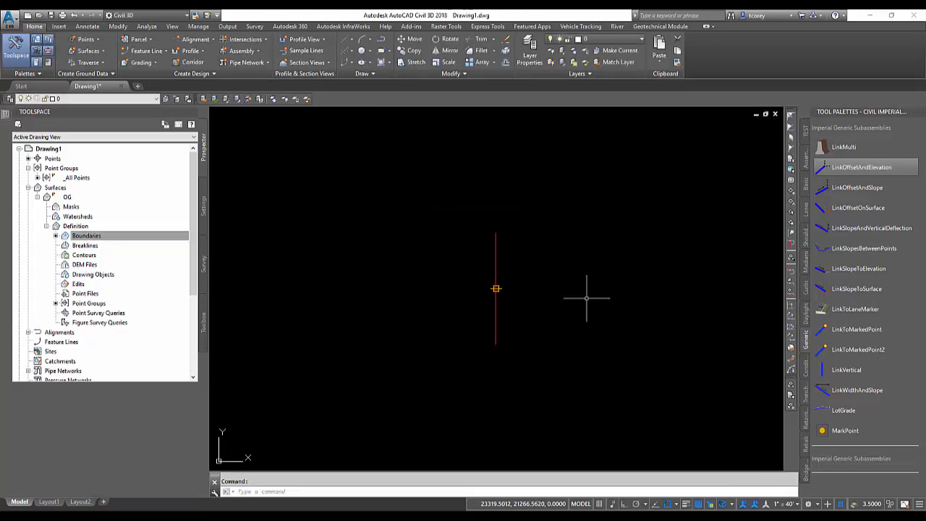
# Attach a right-side LaneSuperelevationAOR subassembly, 12' wide with a -2% default slope, to the assembly's baseline marker
pyautogui.scroll(2, 511, 282)
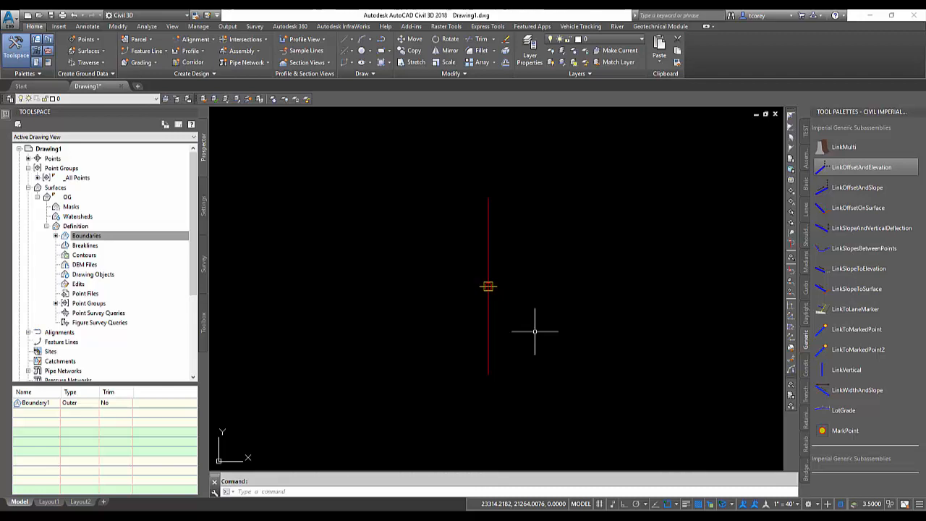
pyautogui.click(806, 212)
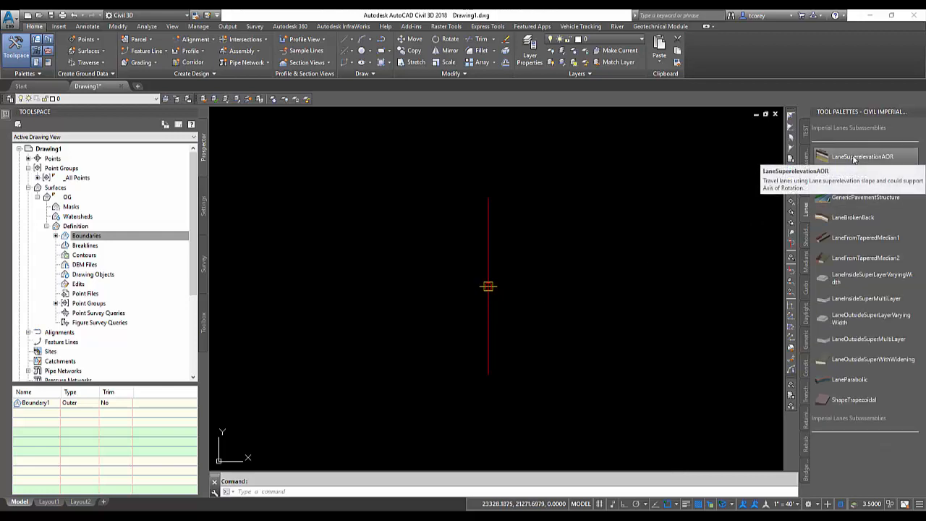
pyautogui.click(854, 157)
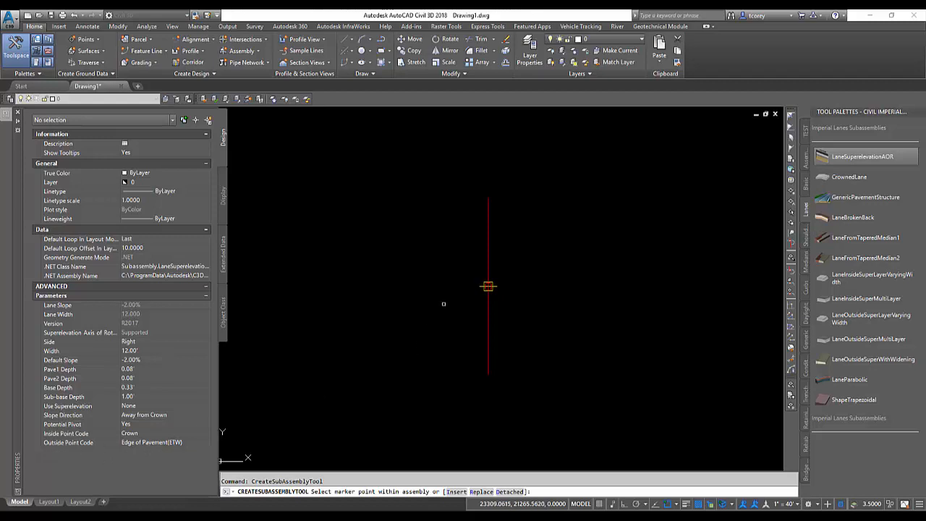
pyautogui.click(488, 286)
pyautogui.click(533, 326)
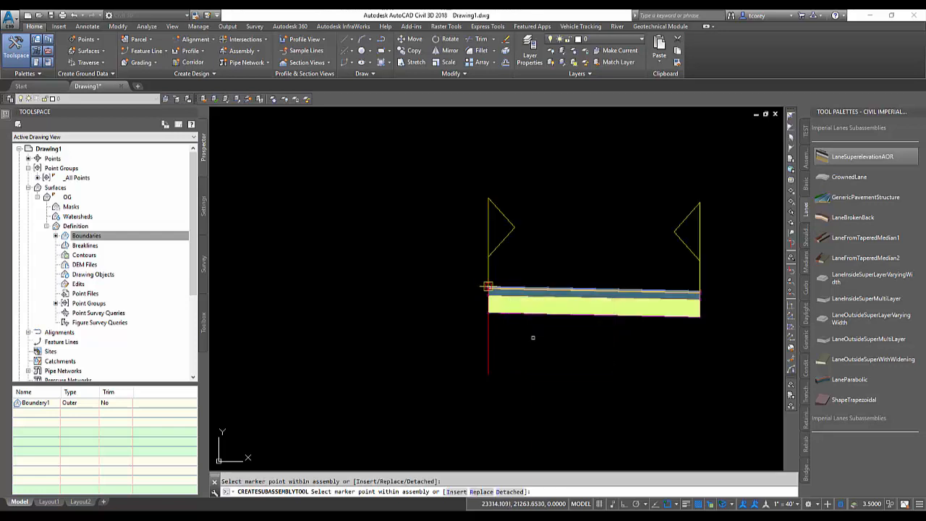
# Attach a right-side UrbanCurbGutterGeneral subassembly to the upper outside edge of the lane, inserted at its gutter edge
pyautogui.moveTo(569, 335); pyautogui.dragTo(451, 331, button='middle')
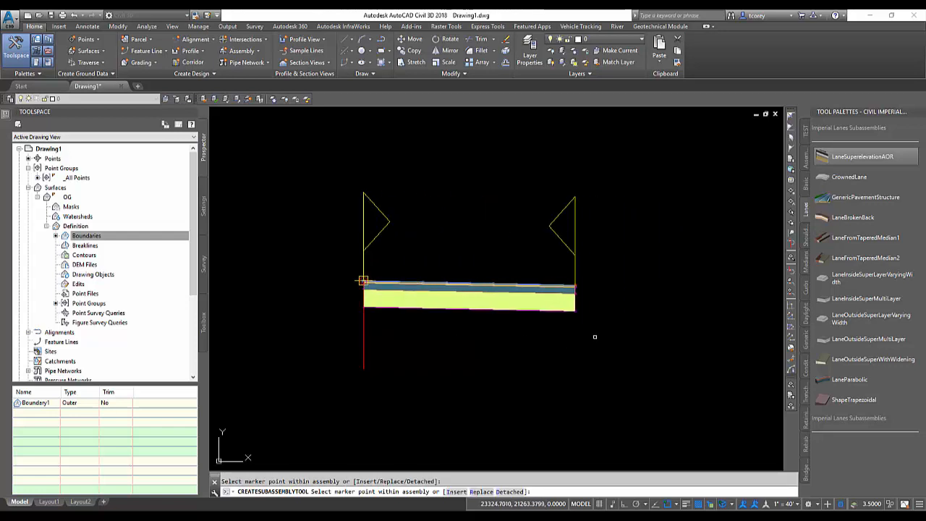
pyautogui.click(807, 289)
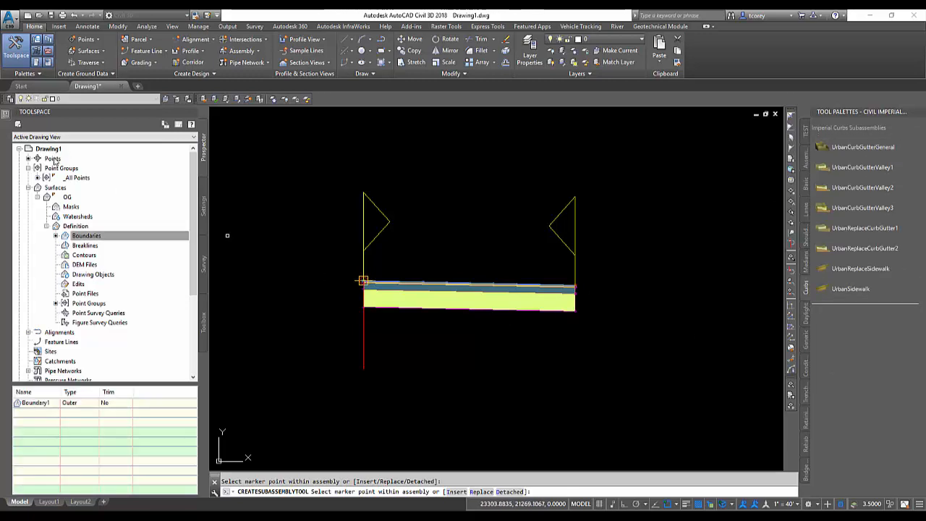
pyautogui.moveTo(4, 118)
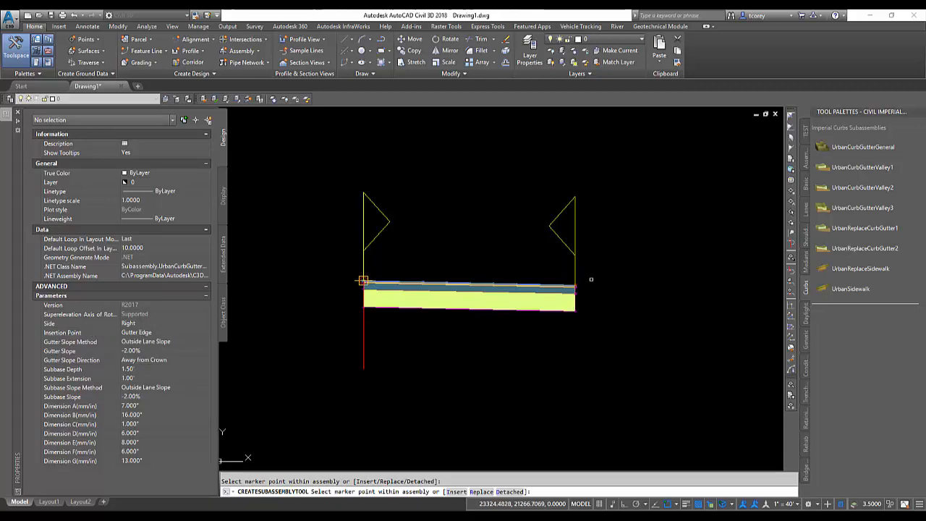
pyautogui.scroll(6, 433, 297)
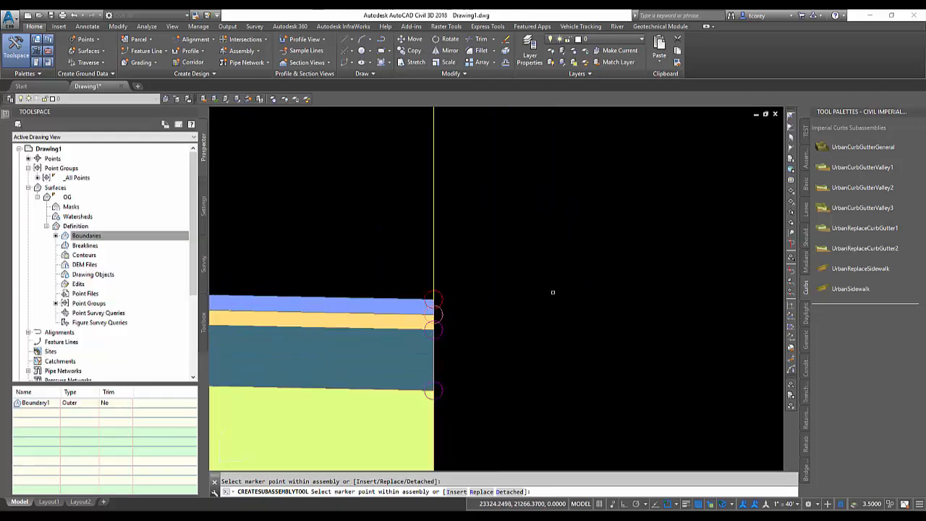
pyautogui.click(433, 297)
pyautogui.scroll(-6, 514, 278)
pyautogui.scroll(-6, 515, 278)
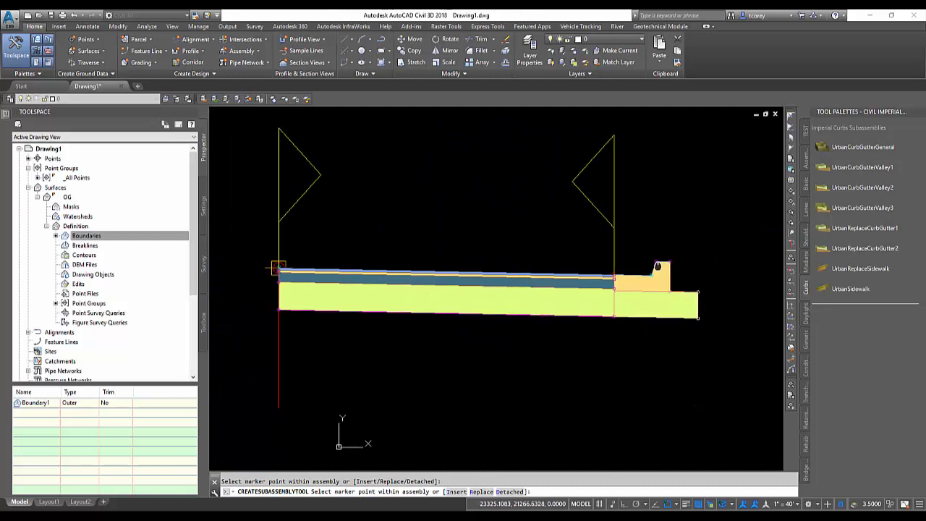
# Attach a right-side UrbanSidewalk subassembly, 5' wide with 2% slope, to the top back of the curb, and end subassembly placement
pyautogui.scroll(2, 548, 277)
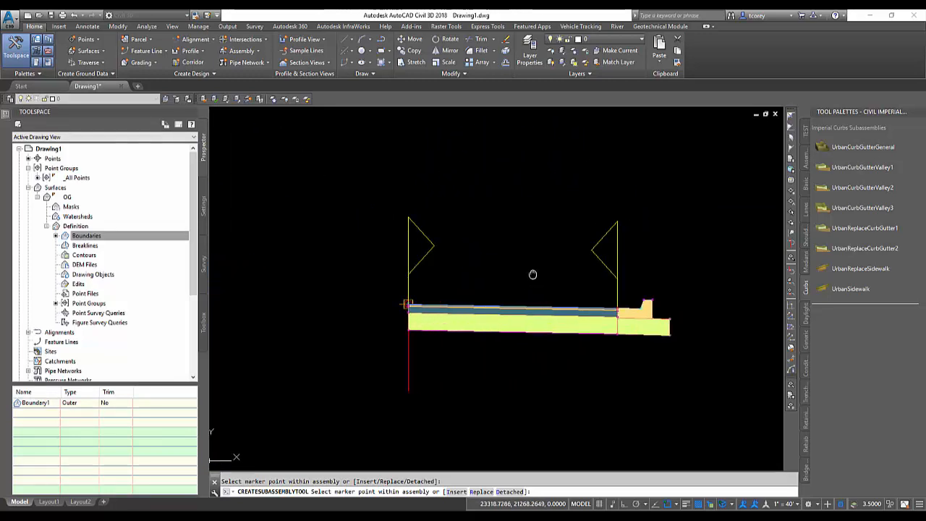
pyautogui.click(857, 290)
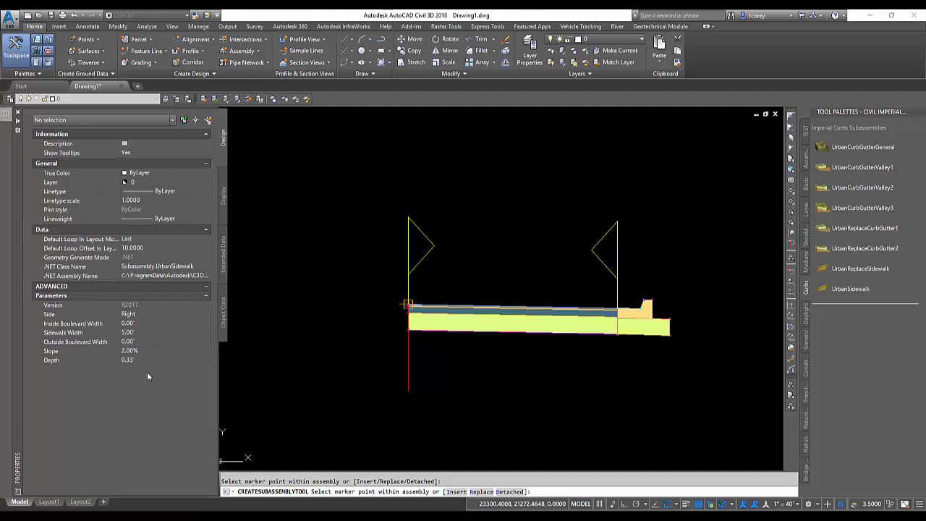
pyautogui.scroll(5, 666, 296)
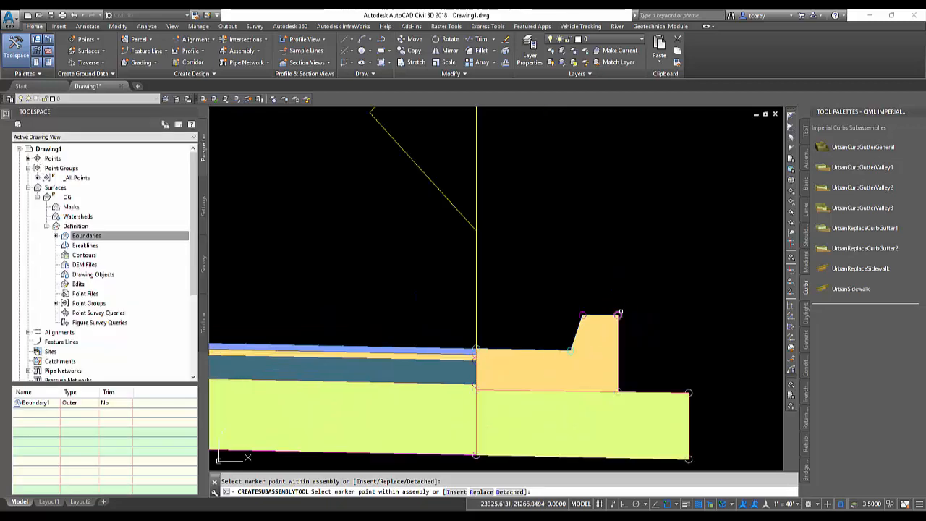
pyautogui.click(619, 313)
pyautogui.scroll(-5, 630, 333)
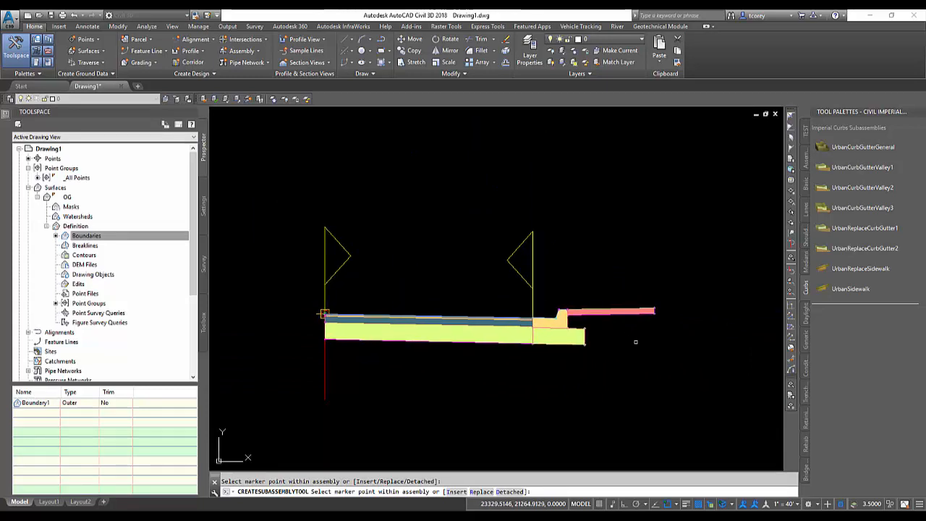
pyautogui.scroll(4, 669, 322)
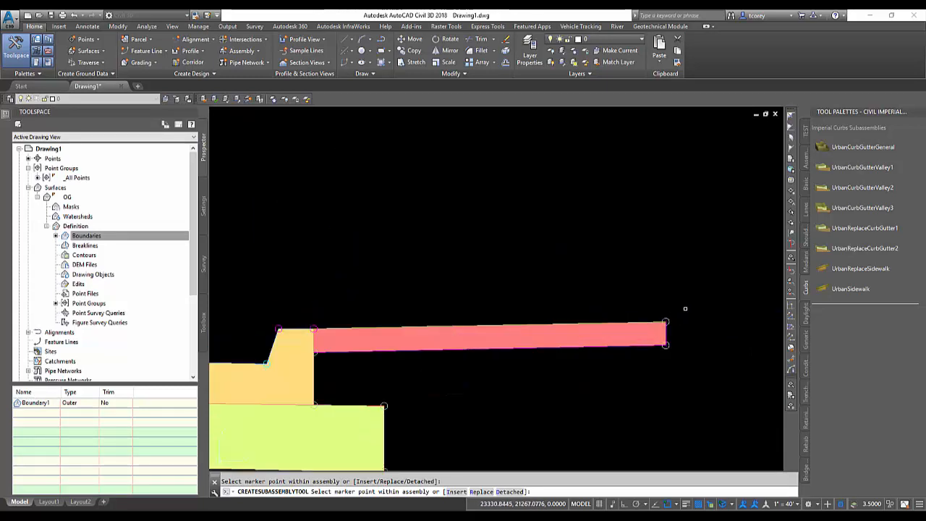
pyautogui.press('Escape')
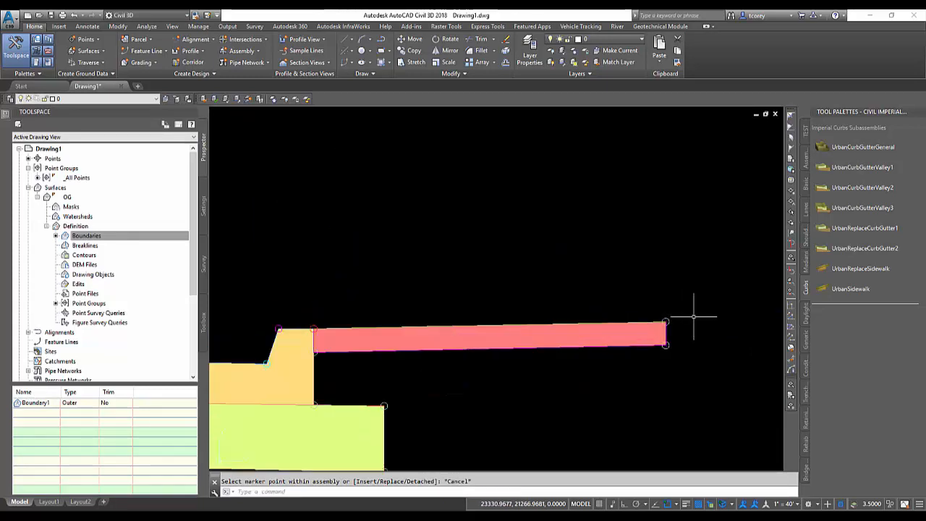
# Start a right-side LinkSlopeToSurface generic subassembly and set its slope to 2:1
pyautogui.click(805, 340)
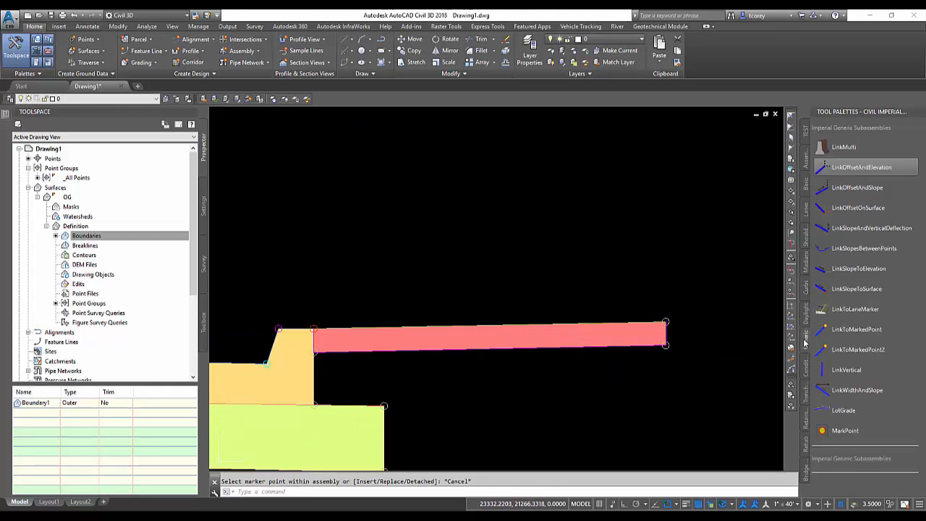
pyautogui.click(852, 291)
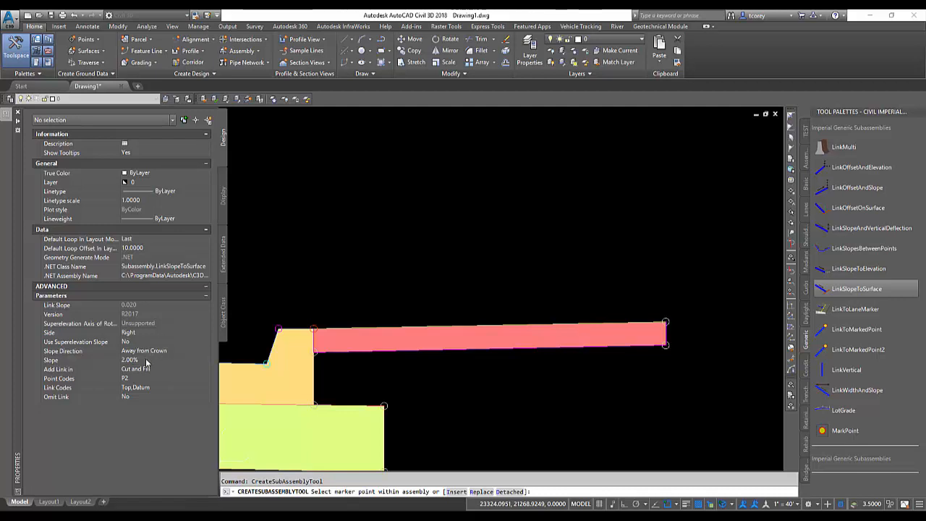
pyautogui.click(147, 361)
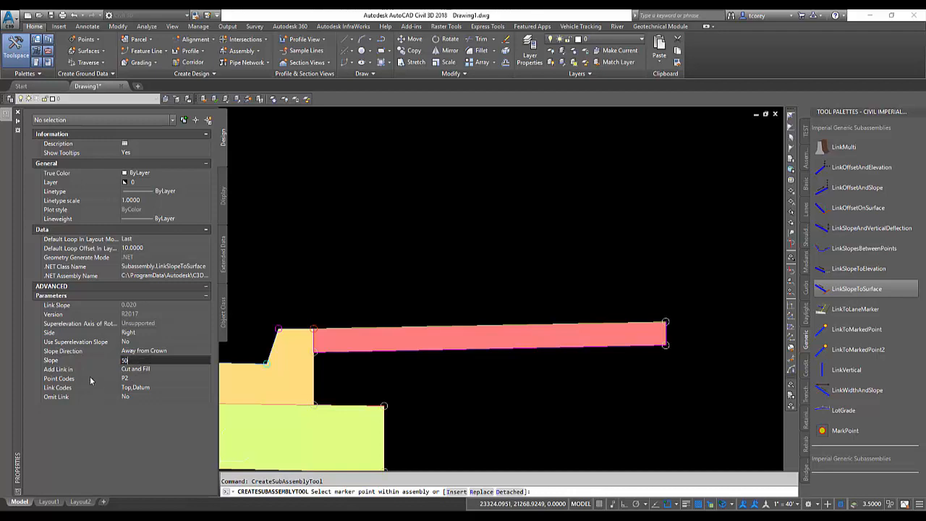
pyautogui.click(114, 370)
pyautogui.click(145, 360)
pyautogui.write('2')
pyautogui.write(':1')
pyautogui.press('Tab')
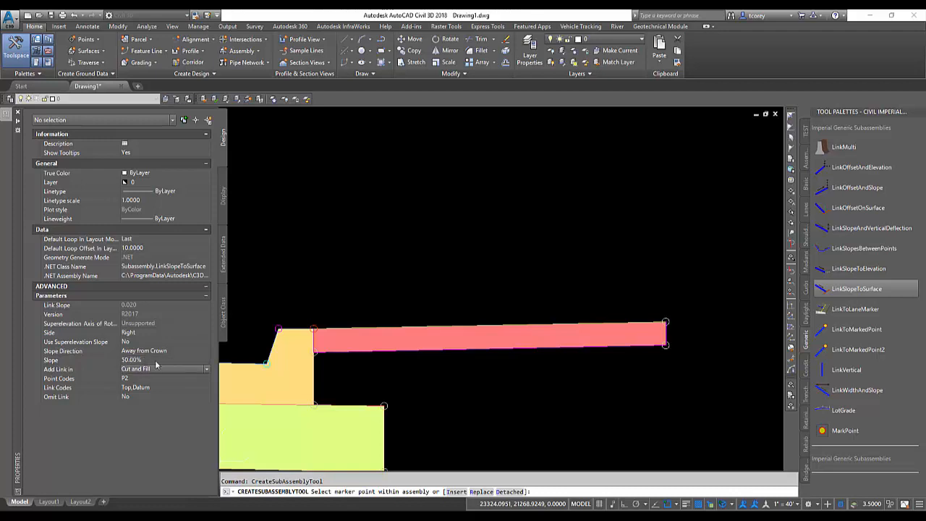
# Set the slope link's point code to daylight, attach it to the sidewalk's upper outside edge, and end subassembly placement
pyautogui.click(135, 378)
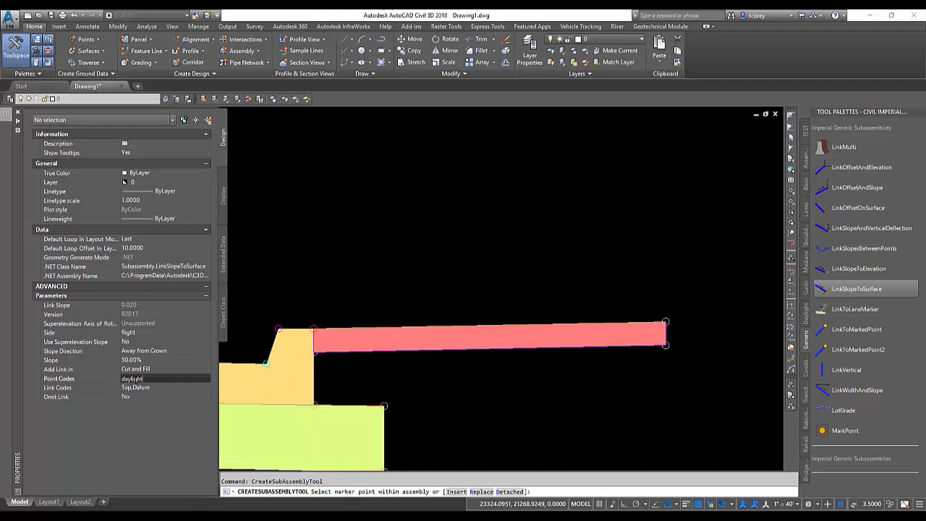
pyautogui.write('daylight')
pyautogui.click(151, 388)
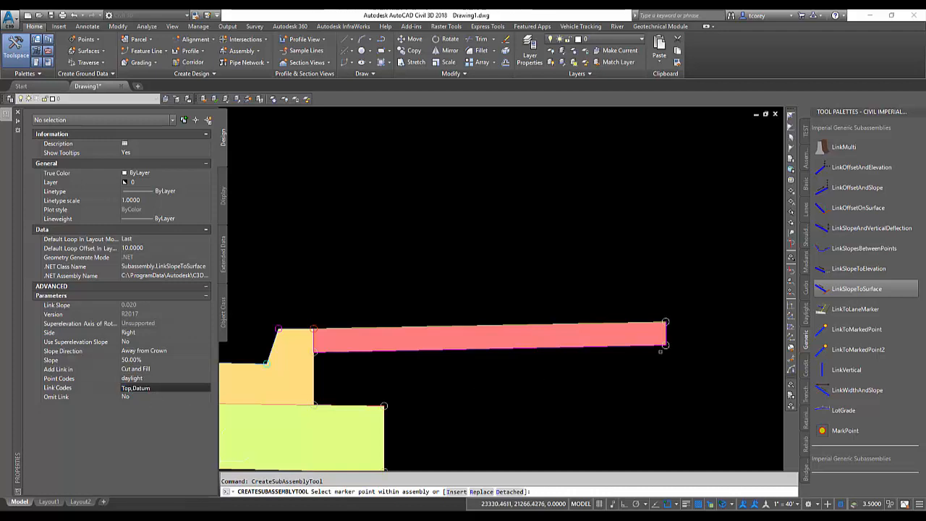
pyautogui.click(668, 318)
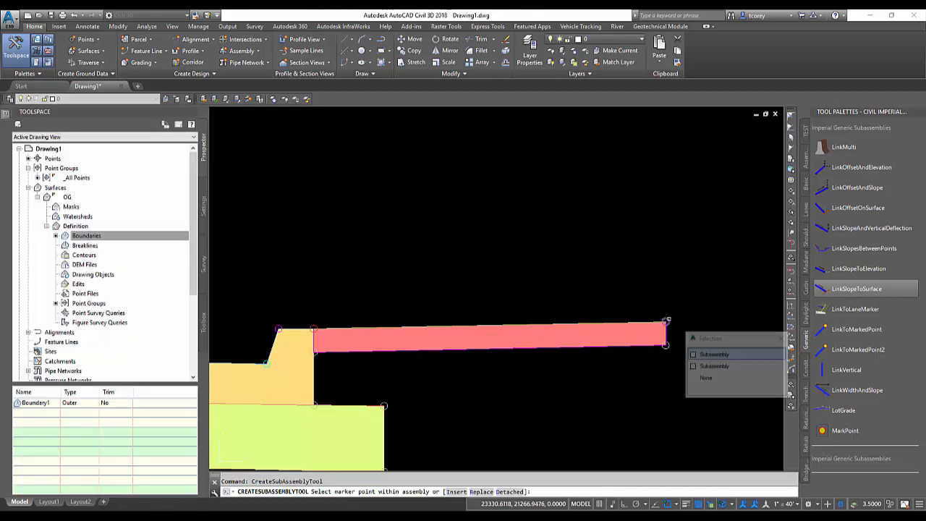
pyautogui.click(714, 354)
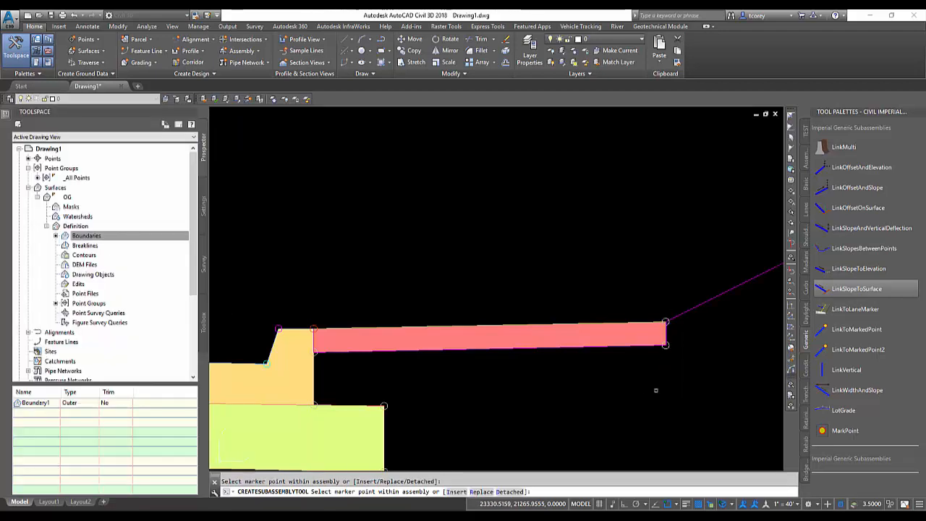
pyautogui.scroll(-5, 644, 398)
pyautogui.press('Return')
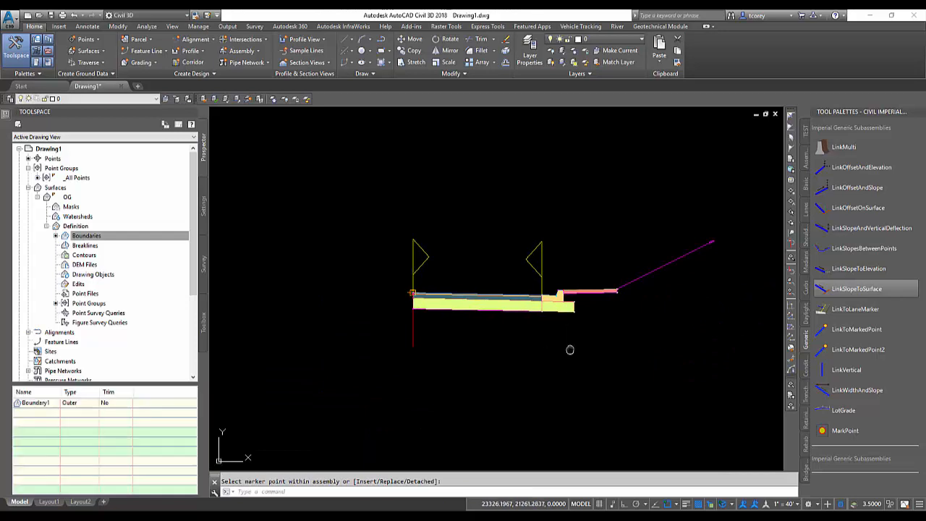
# Mirror the right-side lane, curb, sidewalk and slope link subassemblies to the left side of the assembly's baseline marker
pyautogui.moveTo(569, 347); pyautogui.dragTo(605, 366, button='middle')
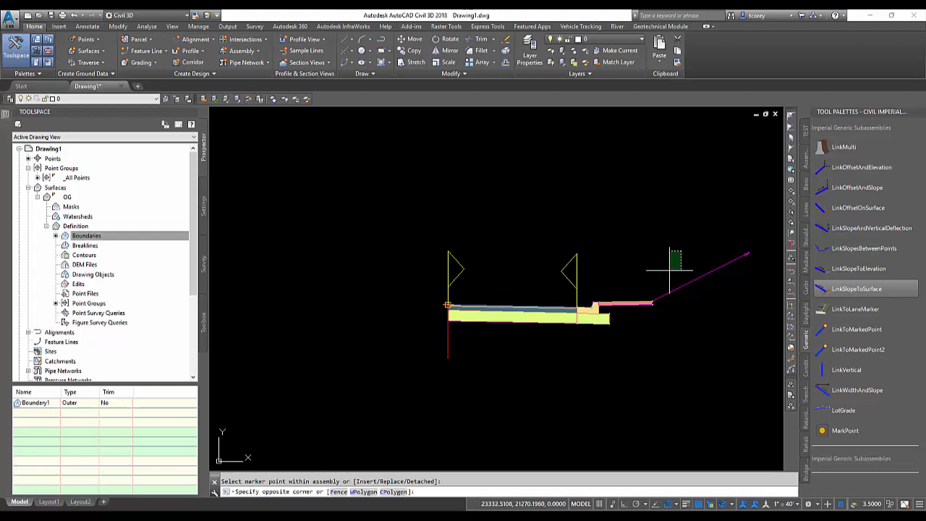
pyautogui.click(691, 251)
pyautogui.click(498, 368)
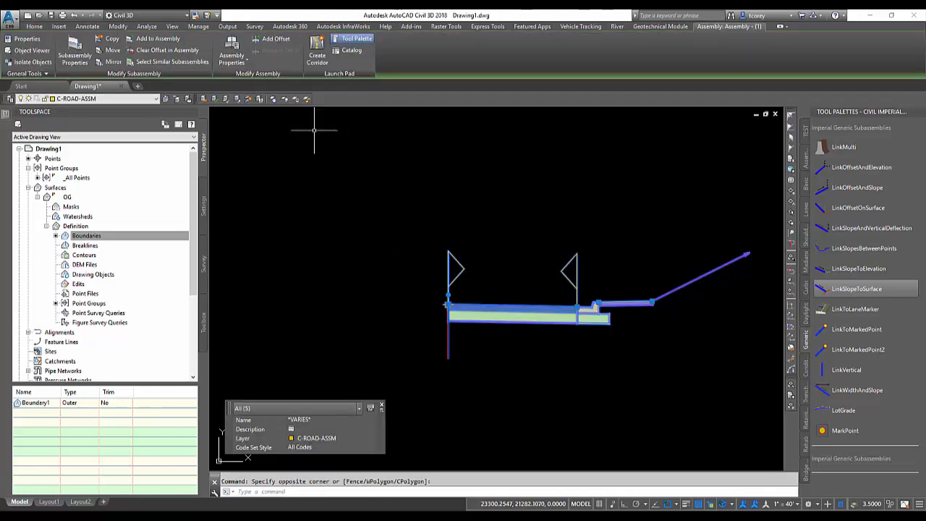
pyautogui.click(112, 63)
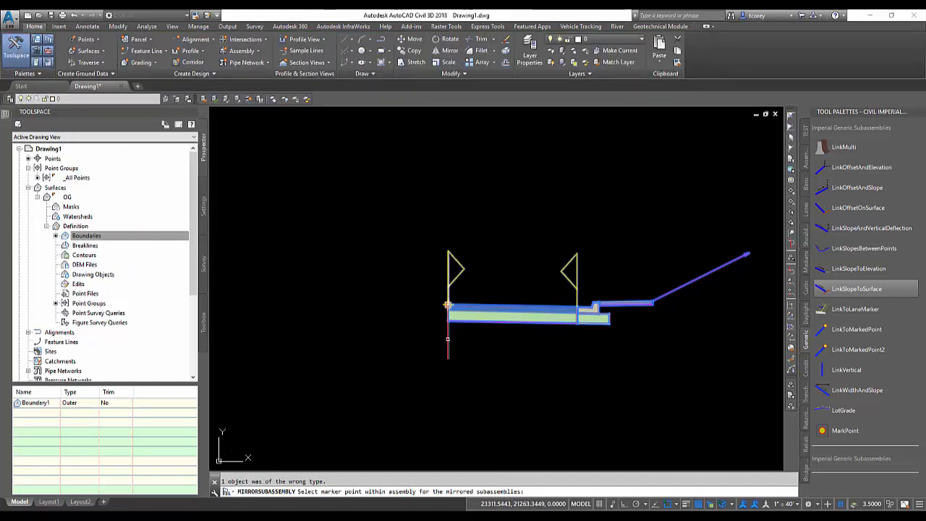
pyautogui.click(448, 305)
pyautogui.scroll(-1, 500, 364)
pyautogui.scroll(2, 499, 364)
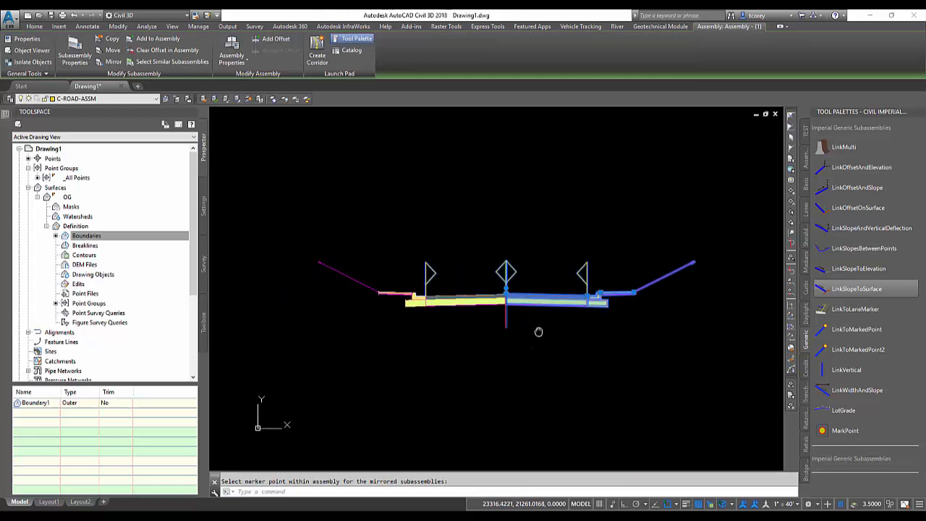
pyautogui.press('Return')
pyautogui.click(530, 321)
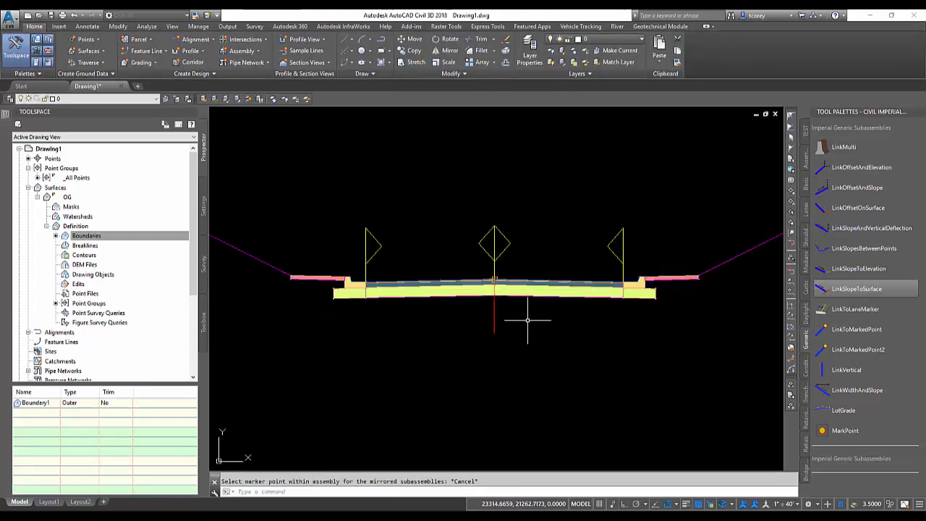
# Examine the right and left subassembly groups in the assembly's construction properties
pyautogui.click(491, 312)
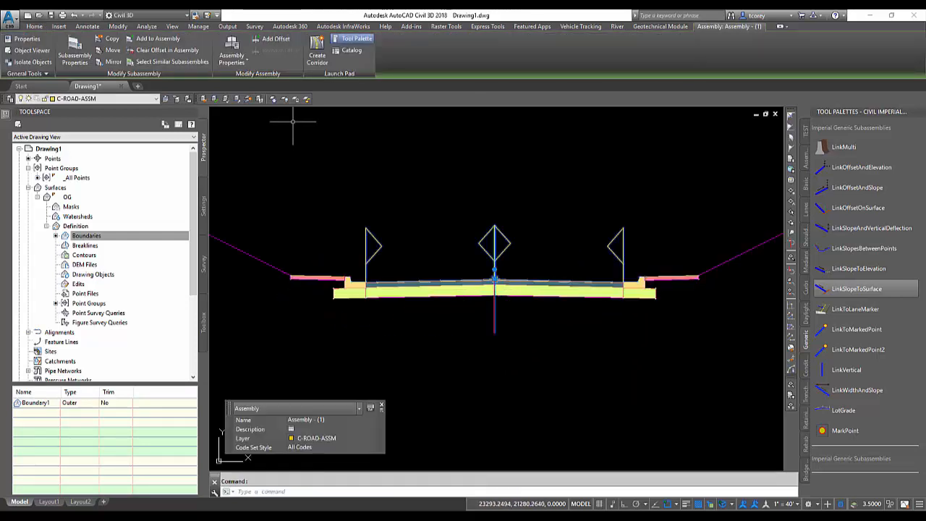
pyautogui.click(232, 45)
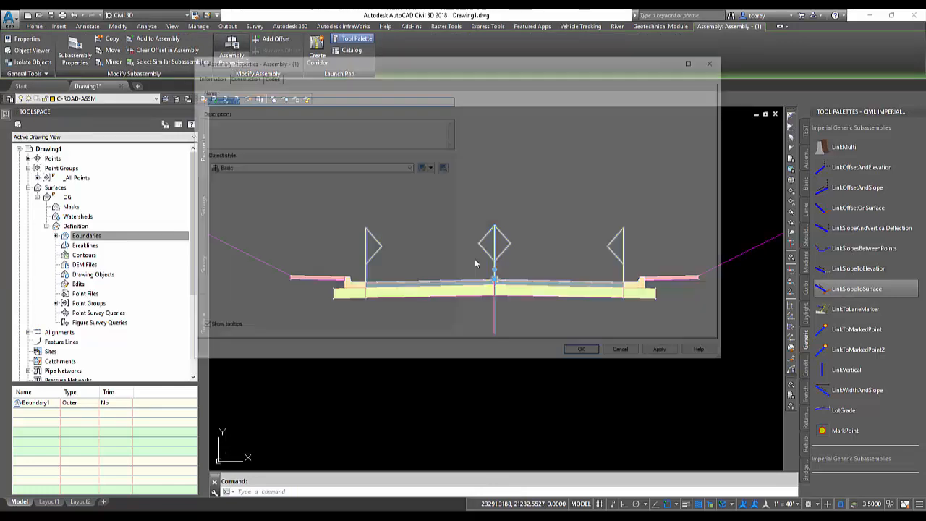
pyautogui.click(243, 77)
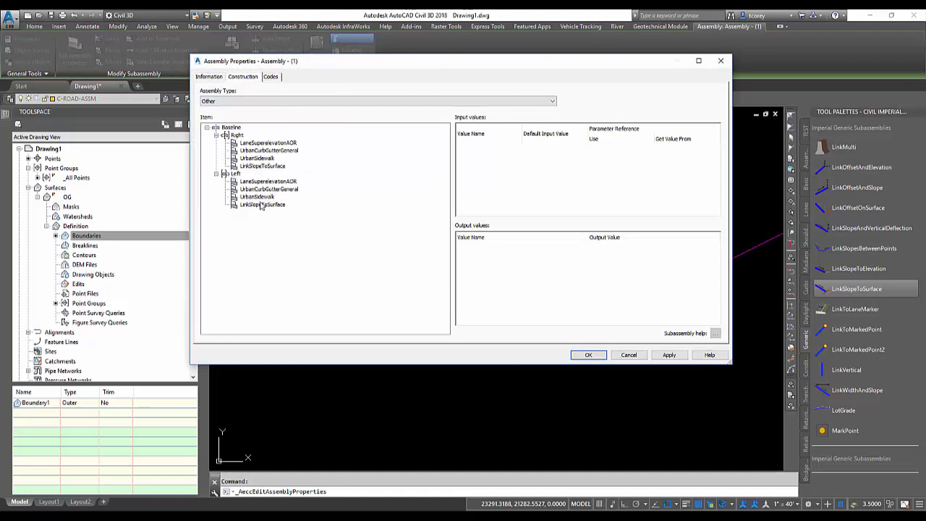
pyautogui.click(587, 355)
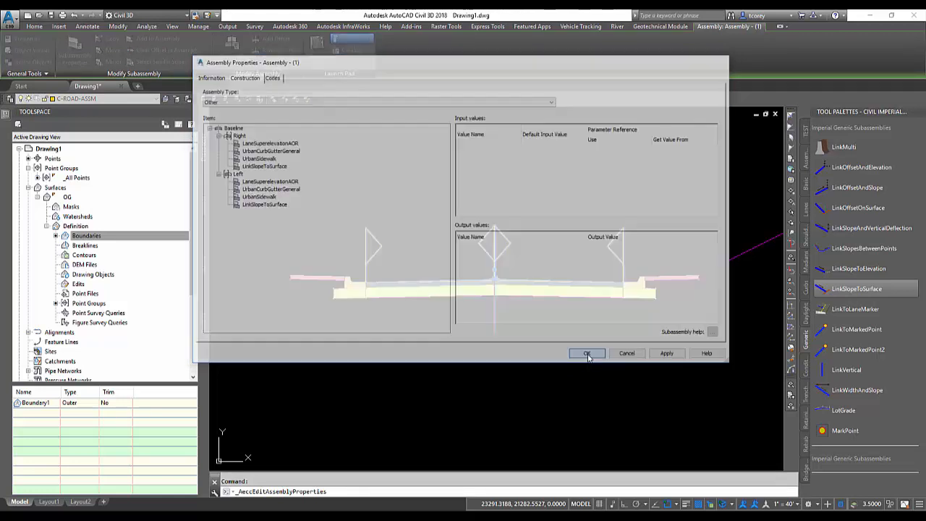
# Create a Basic-style corridor from Alignment - (1), profile Layout (1) and Assembly - (1), targeting the OG surface with baseline and region parameters enabled
pyautogui.scroll(-5, 580, 333)
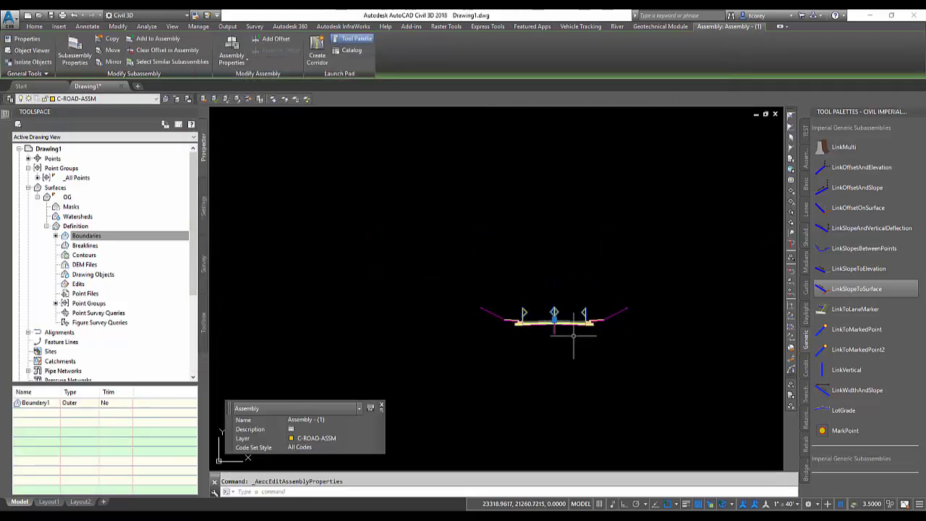
pyautogui.scroll(-8, 567, 338)
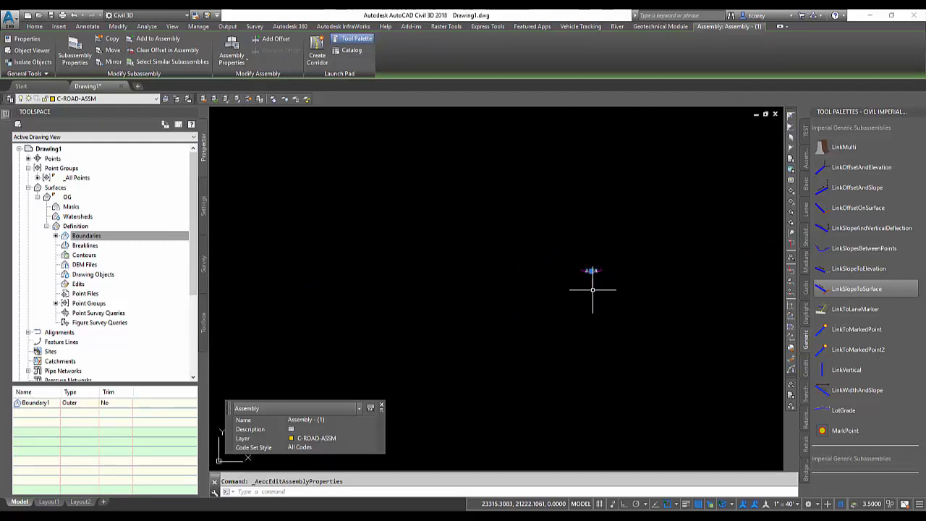
pyautogui.moveTo(456, 316)
pyautogui.mouseDown(button='middle')
pyautogui.moveTo(664, 240)
pyautogui.moveTo(668, 228)
pyautogui.mouseUp(button='middle')
pyautogui.press('Escape')
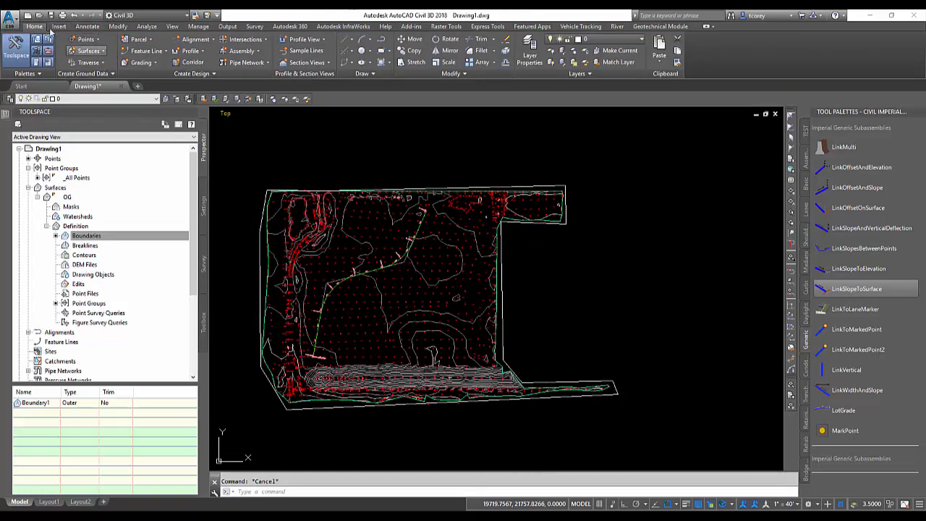
pyautogui.click(192, 62)
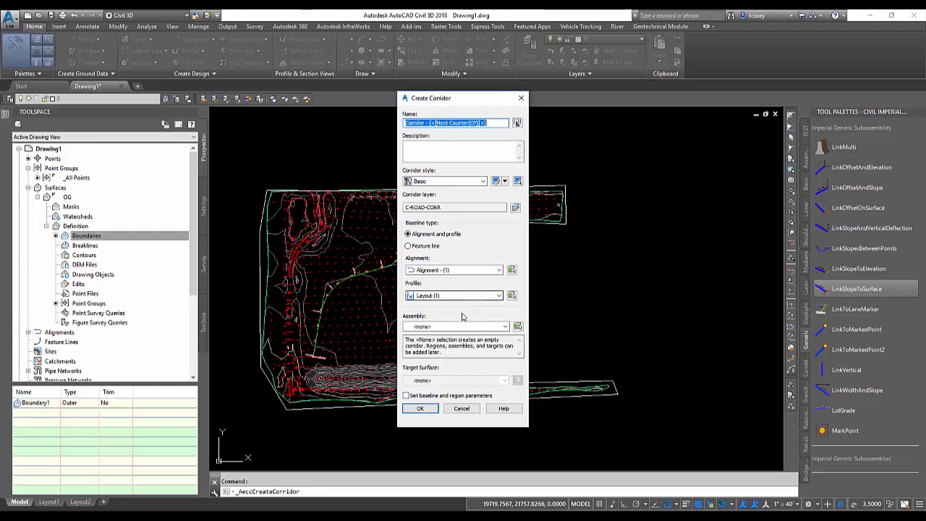
pyautogui.click(438, 326)
pyautogui.click(437, 343)
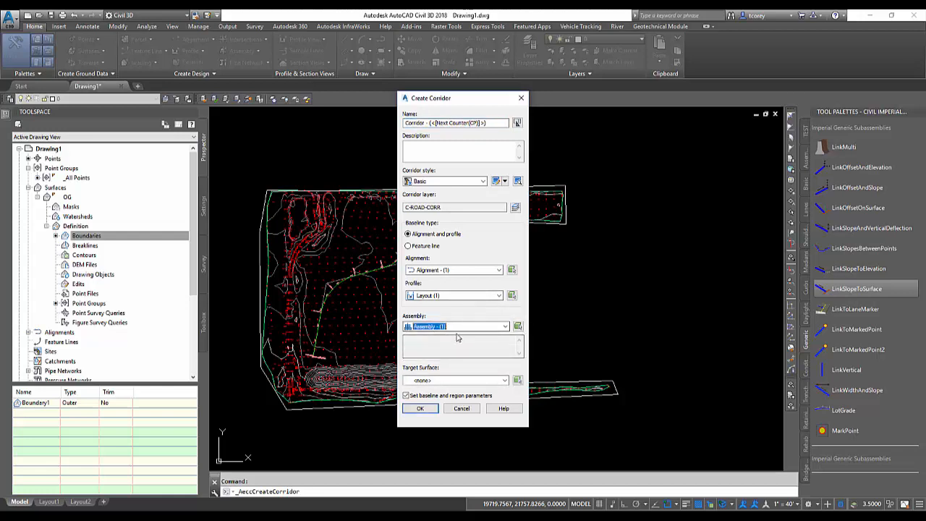
pyautogui.click(436, 381)
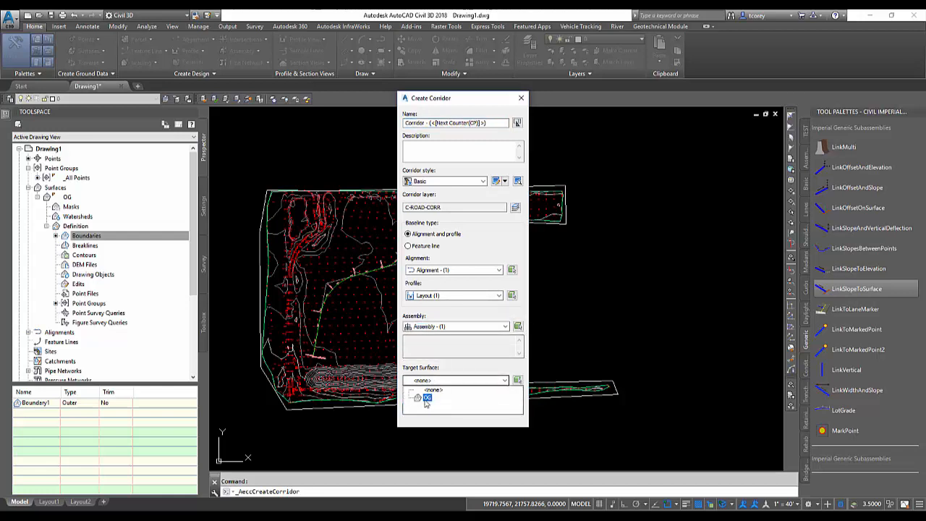
pyautogui.click(427, 399)
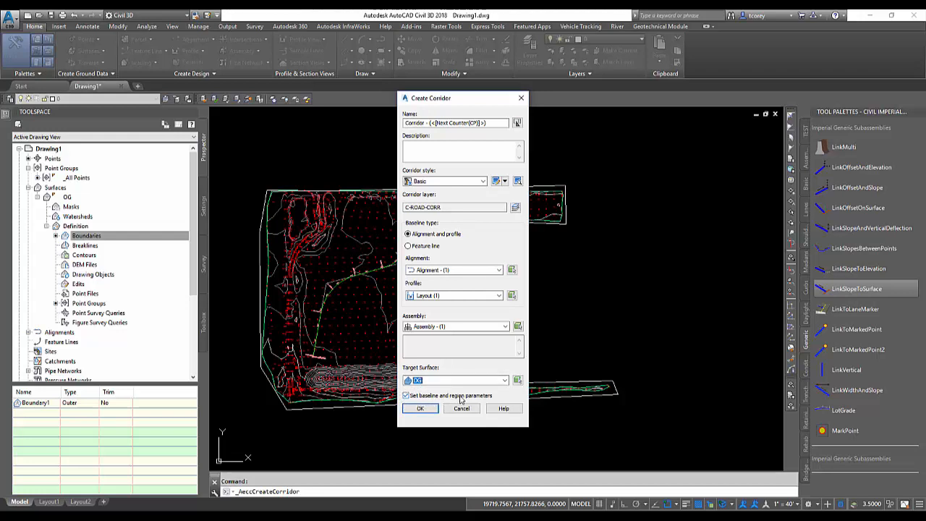
pyautogui.click(420, 409)
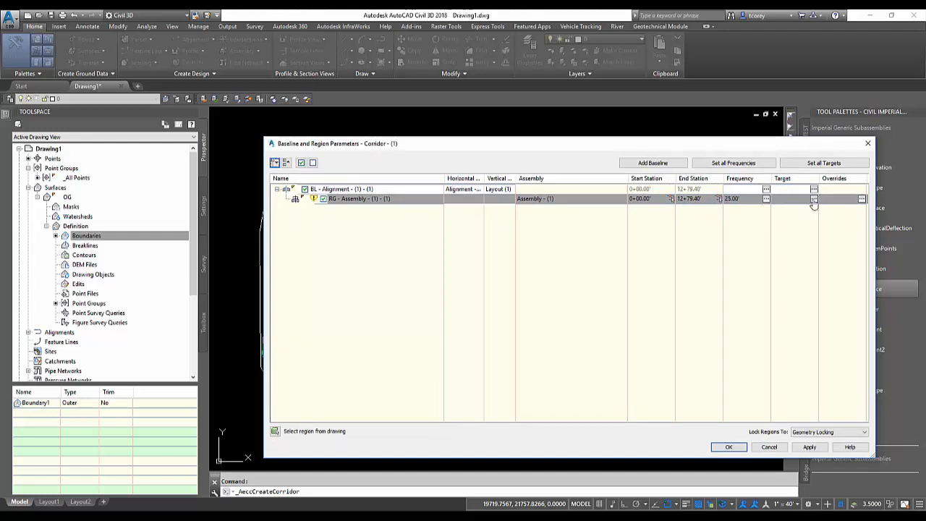
# Check the region's target mapping, accept the baseline and region parameters, and rebuild the corridor
pyautogui.click(814, 199)
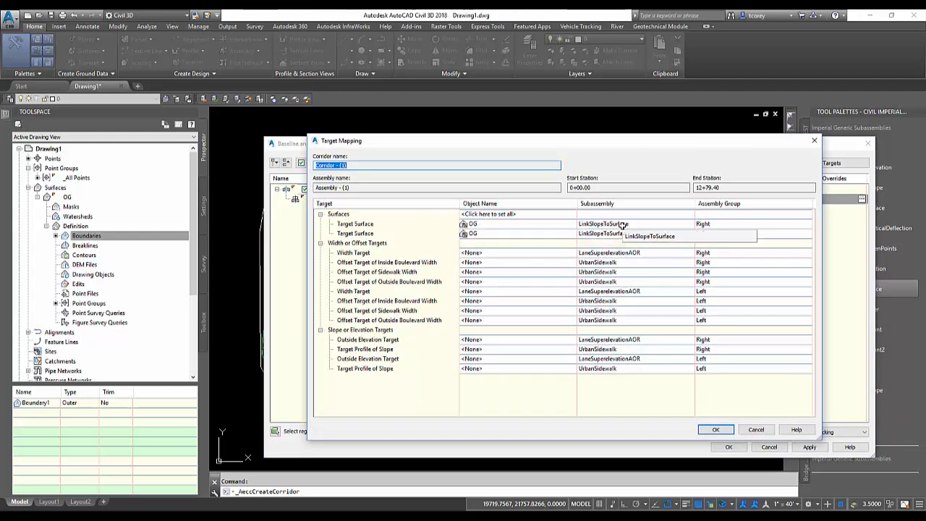
pyautogui.click(717, 430)
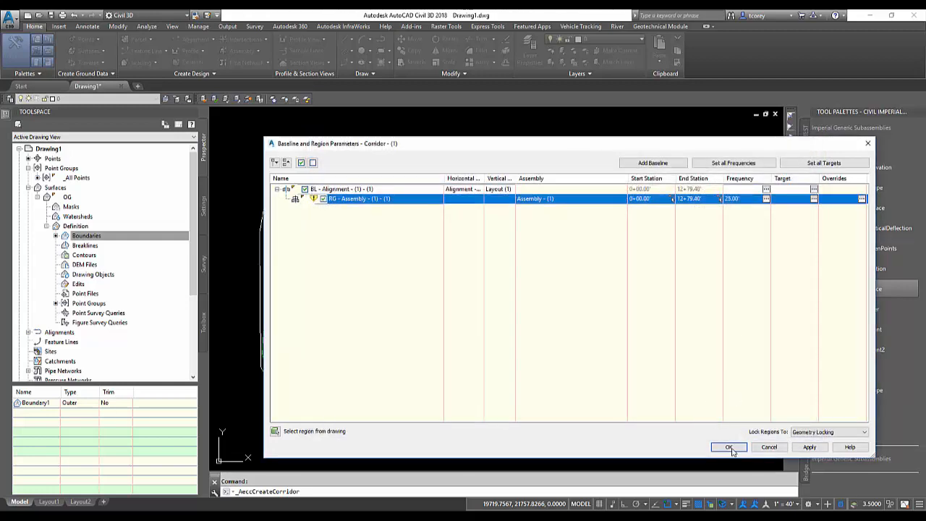
pyautogui.click(730, 448)
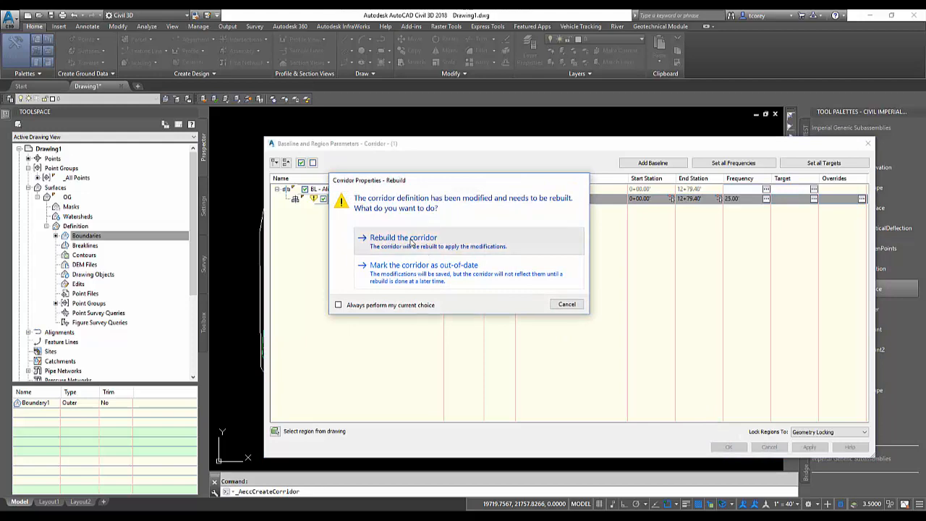
pyautogui.click(403, 239)
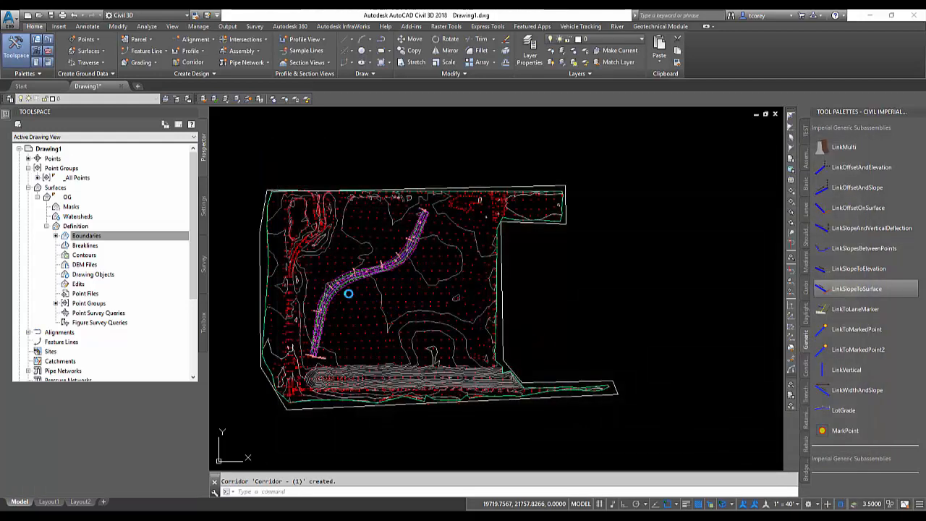
pyautogui.scroll(4, 334, 286)
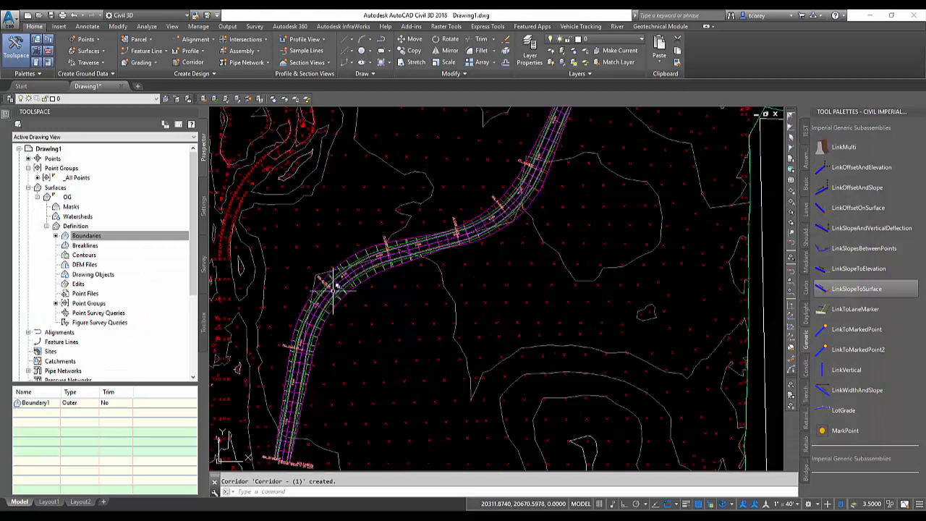
pyautogui.scroll(5, 396, 277)
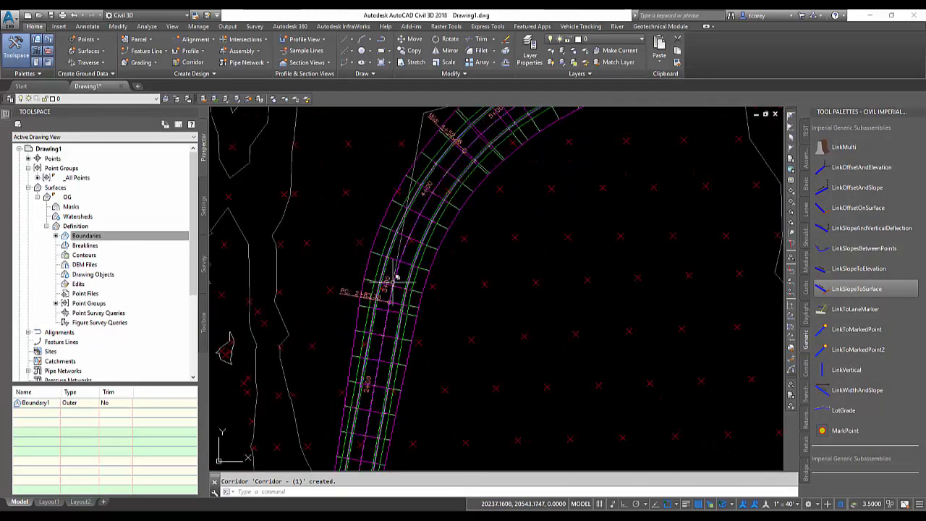
pyautogui.scroll(-10, 492, 312)
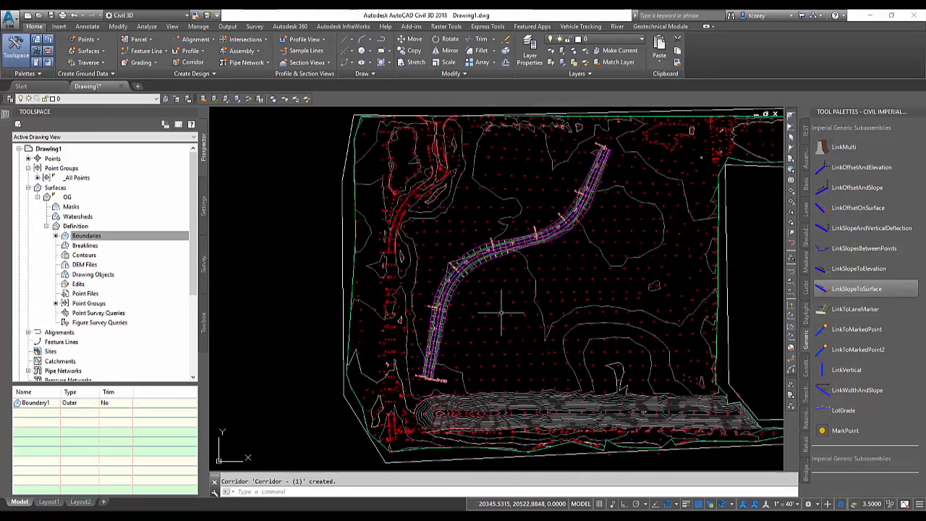
pyautogui.moveTo(500, 313); pyautogui.dragTo(449, 310, button='middle')
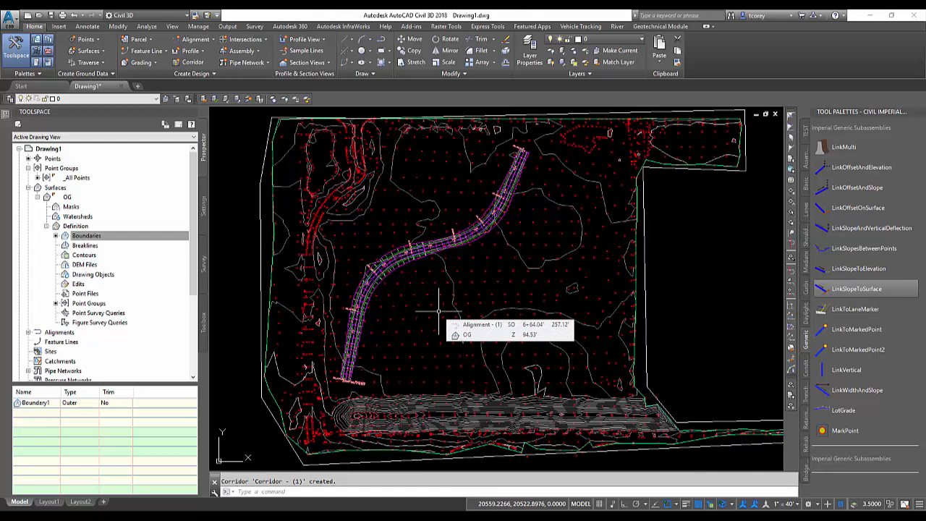
pyautogui.moveTo(351, 338)
pyautogui.mouseDown(button='middle')
pyautogui.moveTo(380, 308)
pyautogui.moveTo(371, 326)
pyautogui.mouseUp(button='middle')
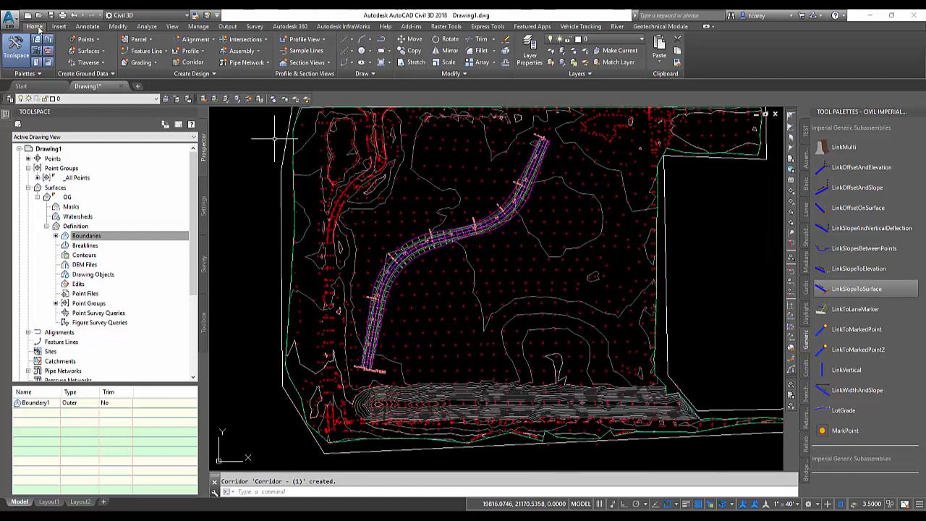
# Create a sample line group for Alignment - (1) that samples the OG surface and Corridor - (1)
pyautogui.click(307, 52)
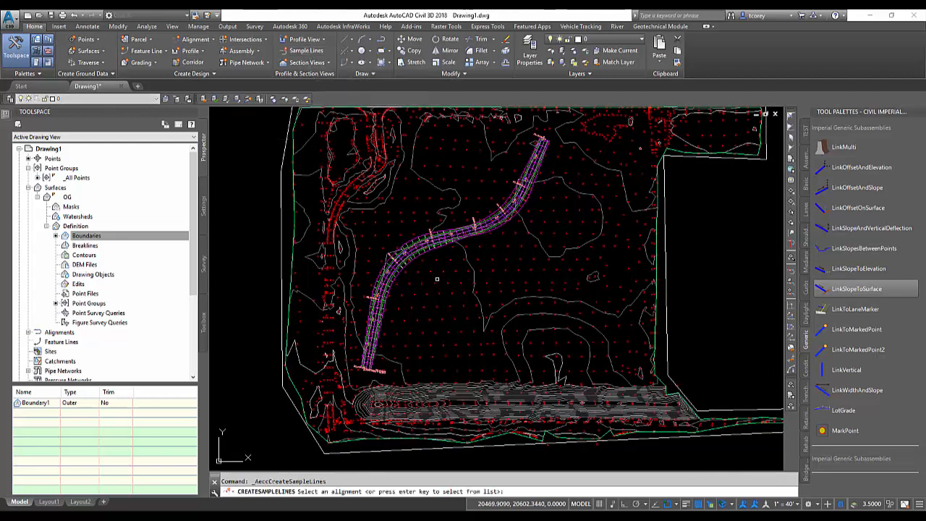
pyautogui.press('Return')
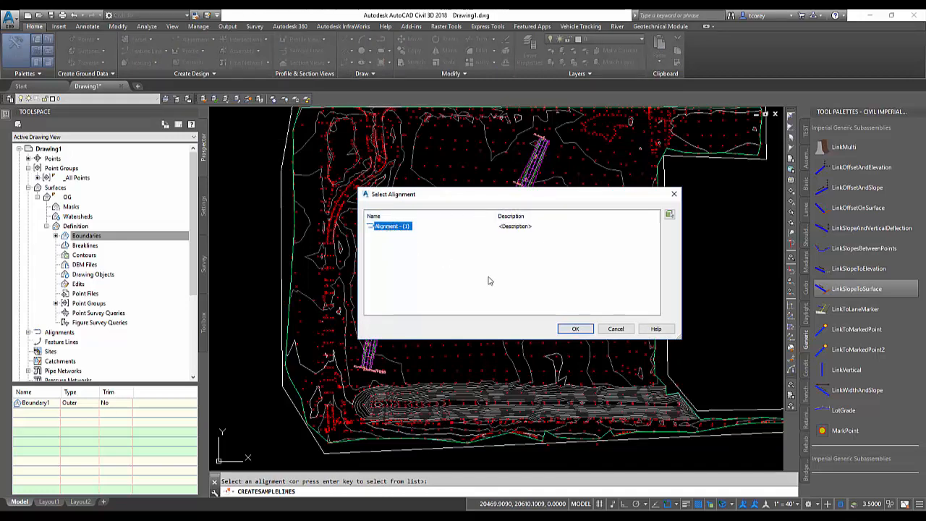
pyautogui.click(576, 329)
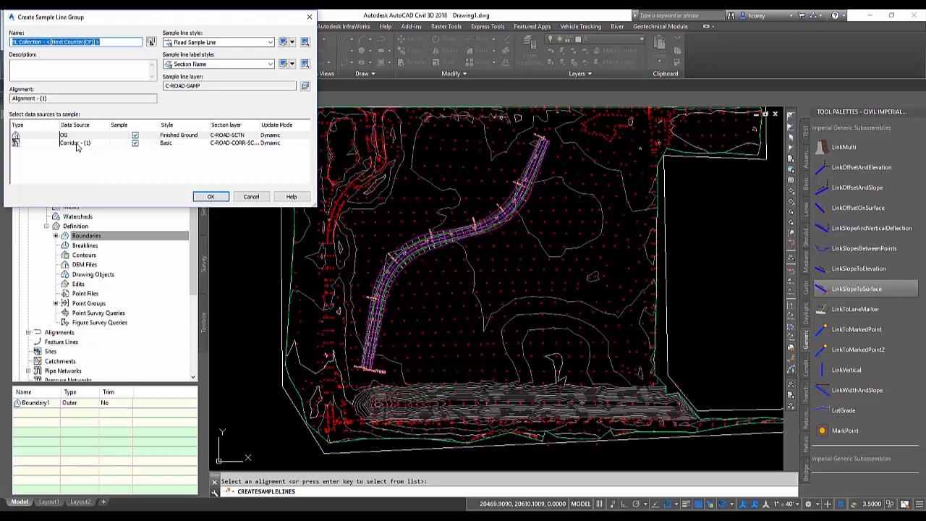
pyautogui.click(211, 197)
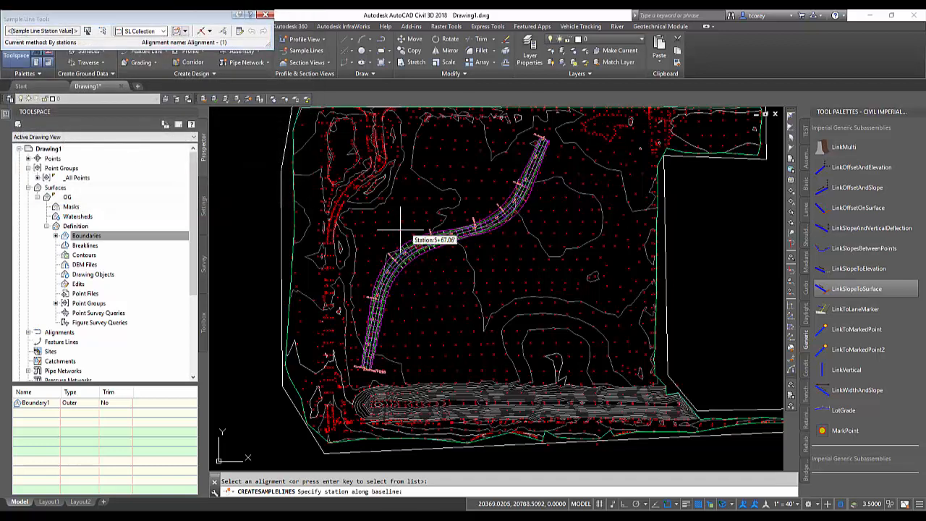
# Create sample lines from the stations of Corridor - (1) with left and right swath widths of 75 feet
pyautogui.click(209, 32)
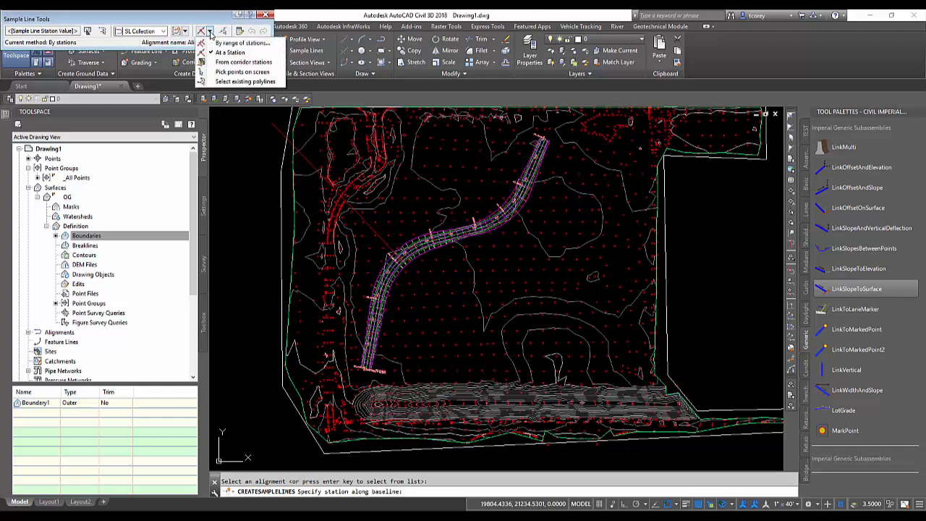
pyautogui.click(229, 62)
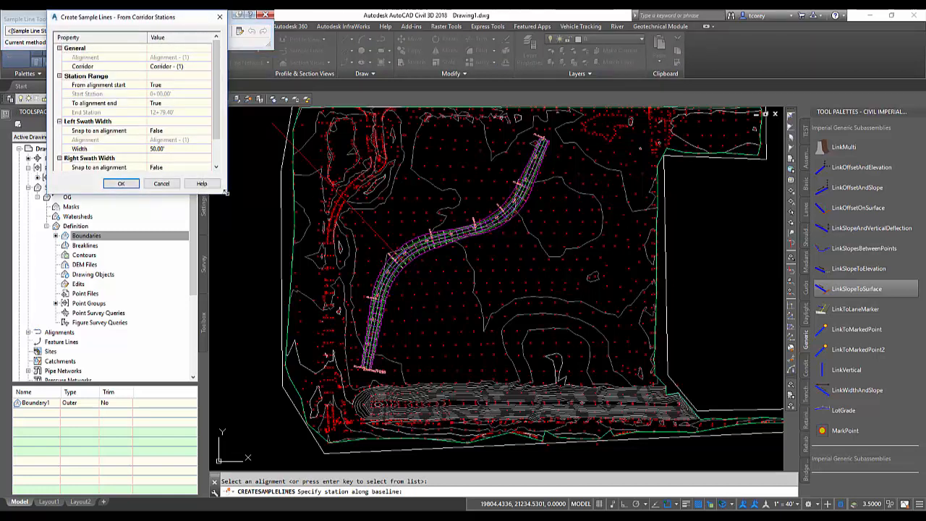
pyautogui.moveTo(227, 192); pyautogui.dragTo(421, 338)
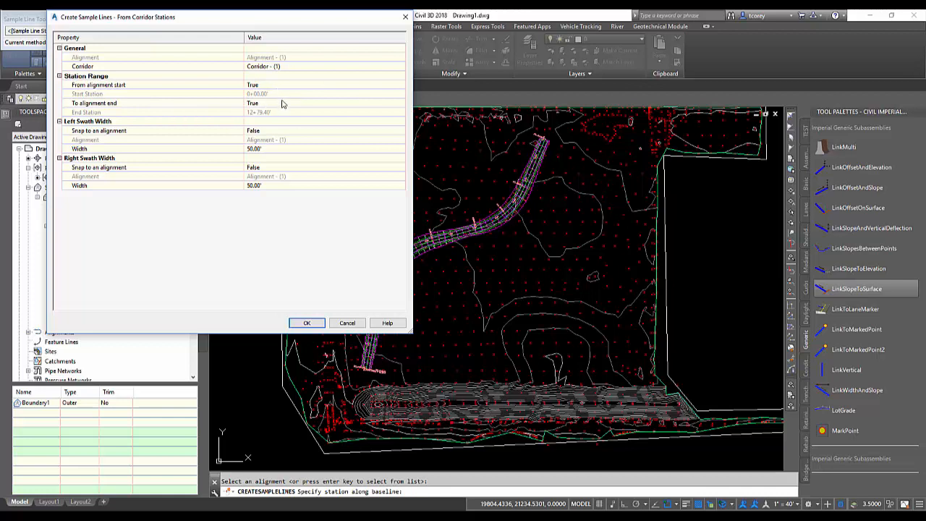
pyautogui.click(274, 149)
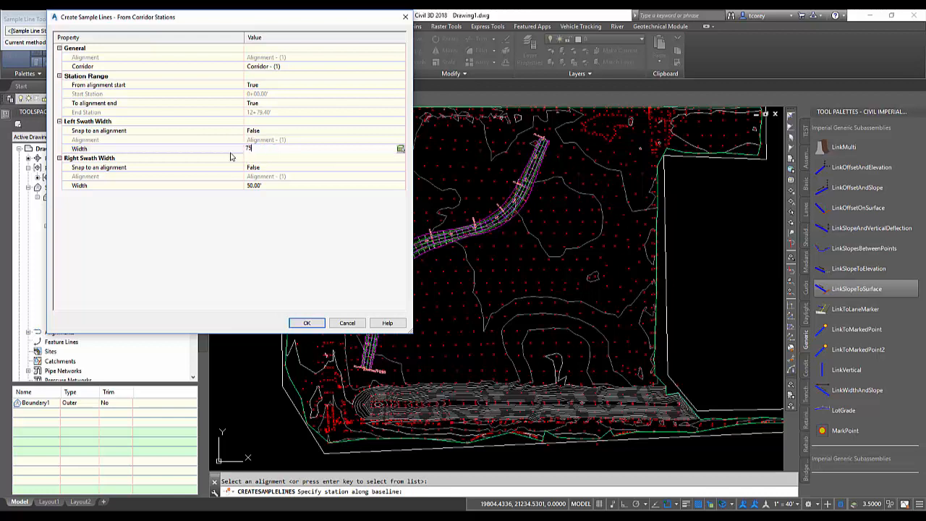
pyautogui.click(266, 185)
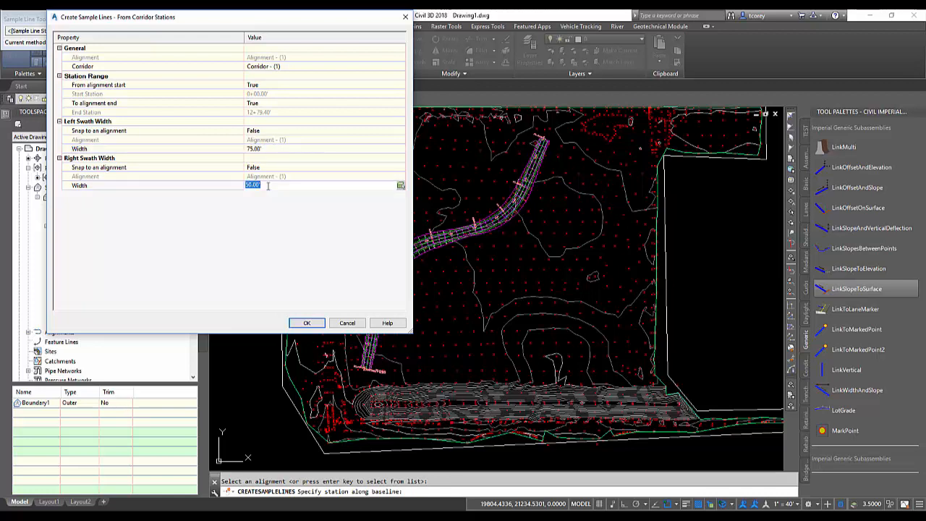
pyautogui.write('75')
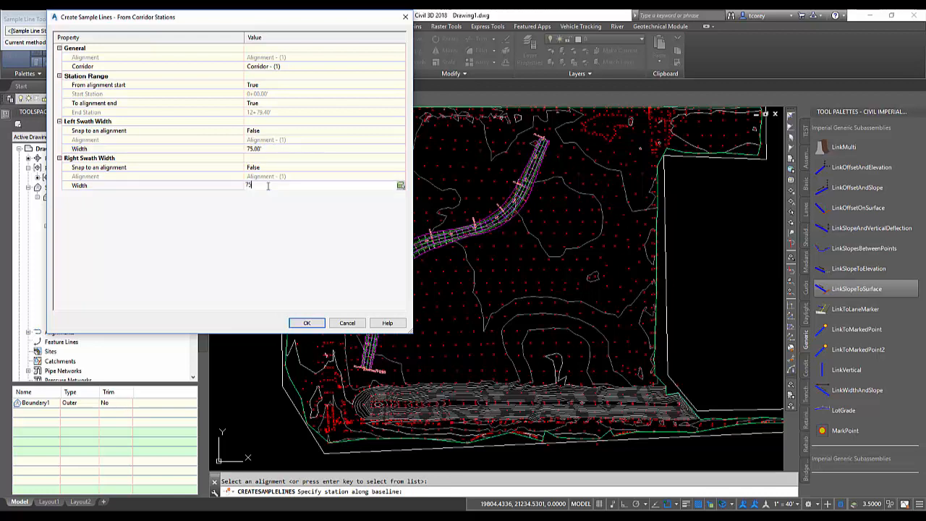
pyautogui.click(304, 323)
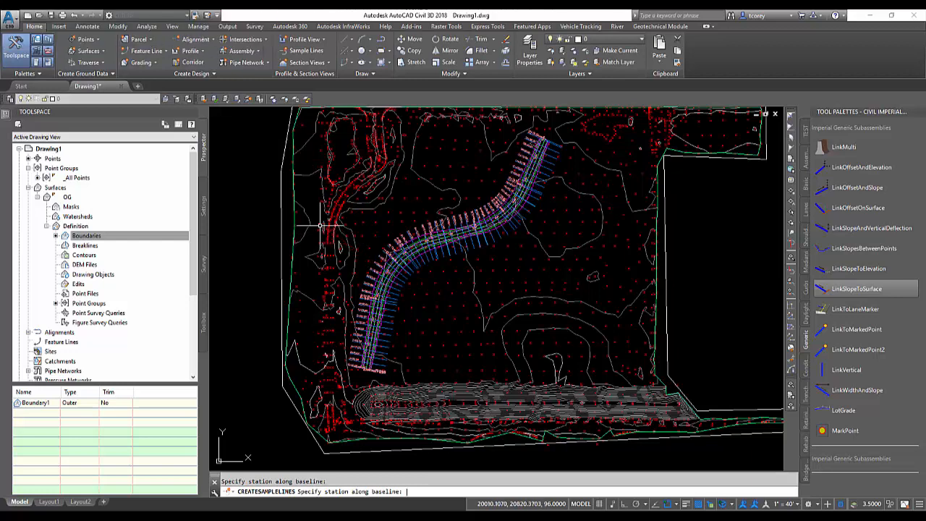
pyautogui.press('Return')
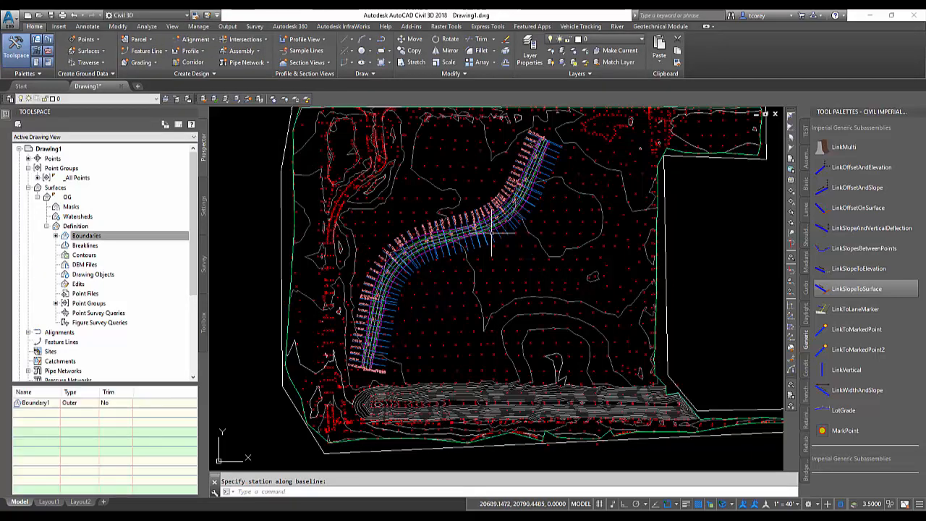
# Create multiple section views for Alignment - (1) from SL Collection - 1 with Draft placement, in the empty space east of the site plan
pyautogui.scroll(8, 489, 232)
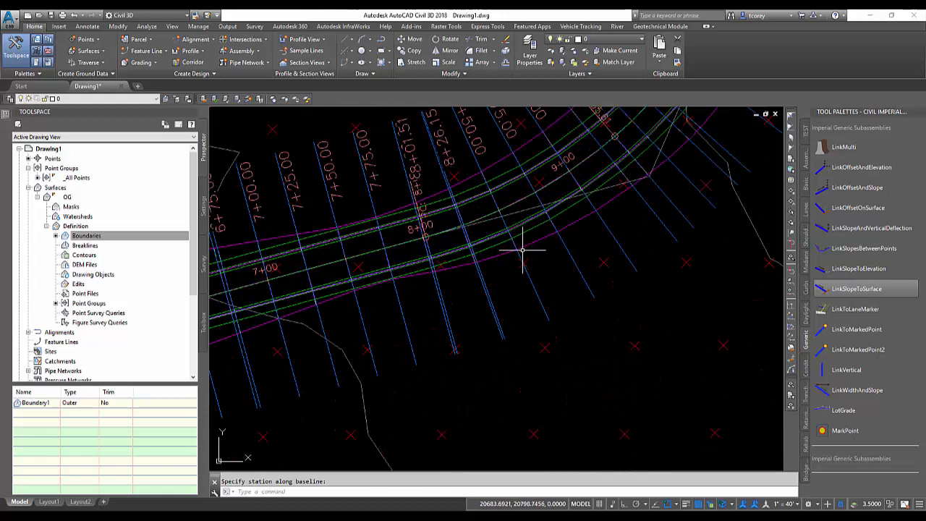
pyautogui.moveTo(514, 268)
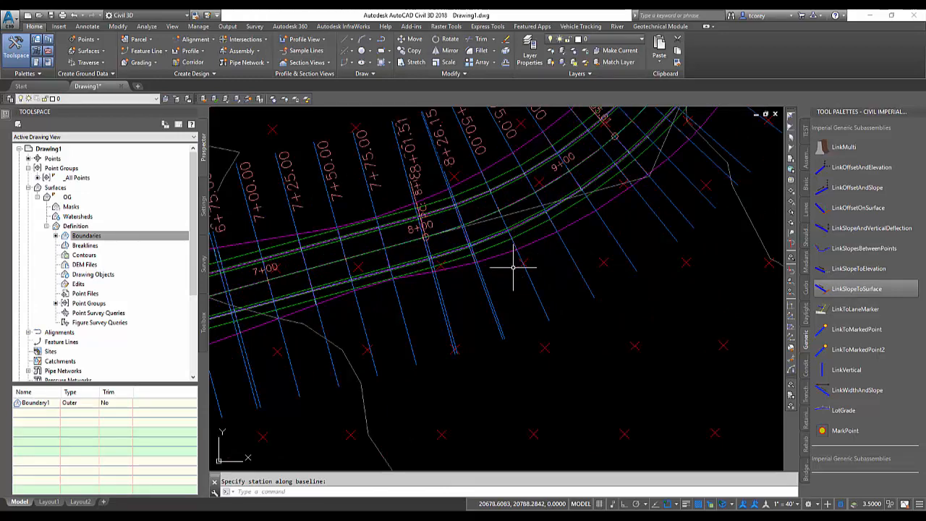
pyautogui.scroll(-10, 516, 267)
pyautogui.moveTo(519, 275); pyautogui.dragTo(327, 281, button='middle')
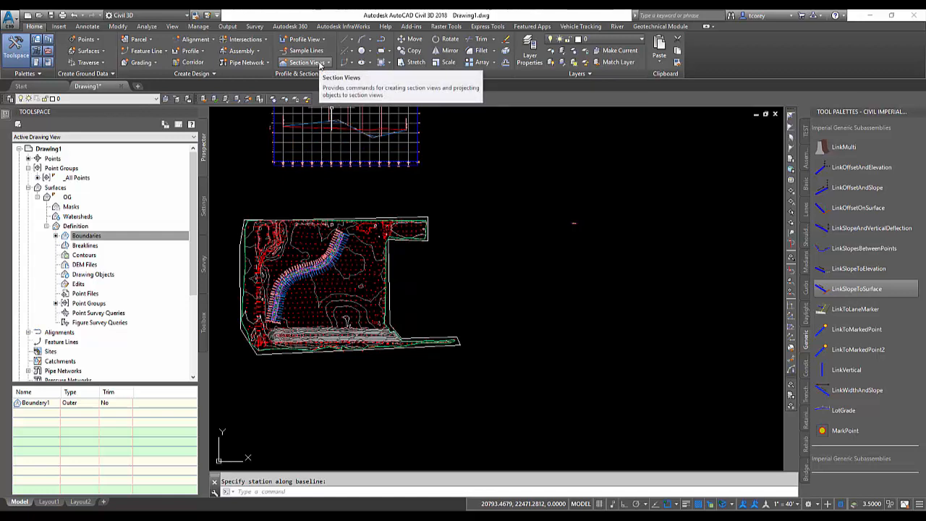
pyautogui.click(320, 64)
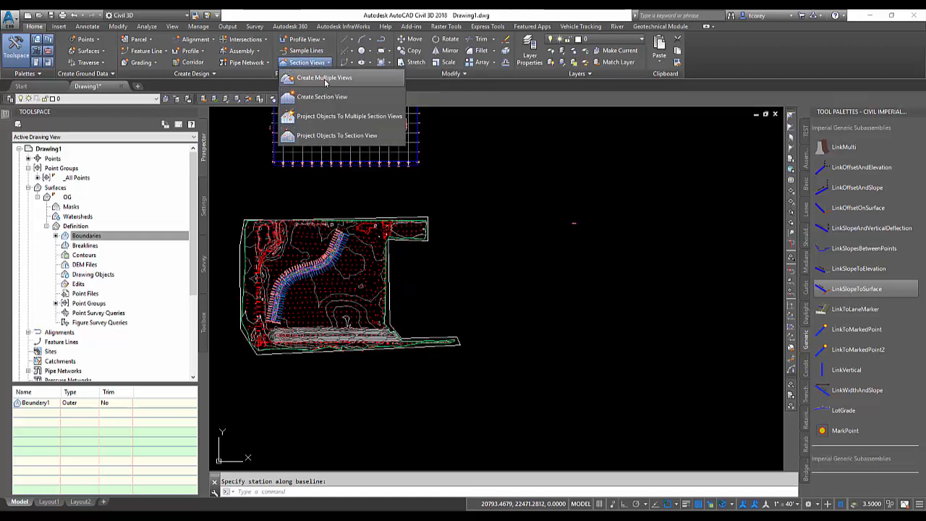
pyautogui.click(325, 82)
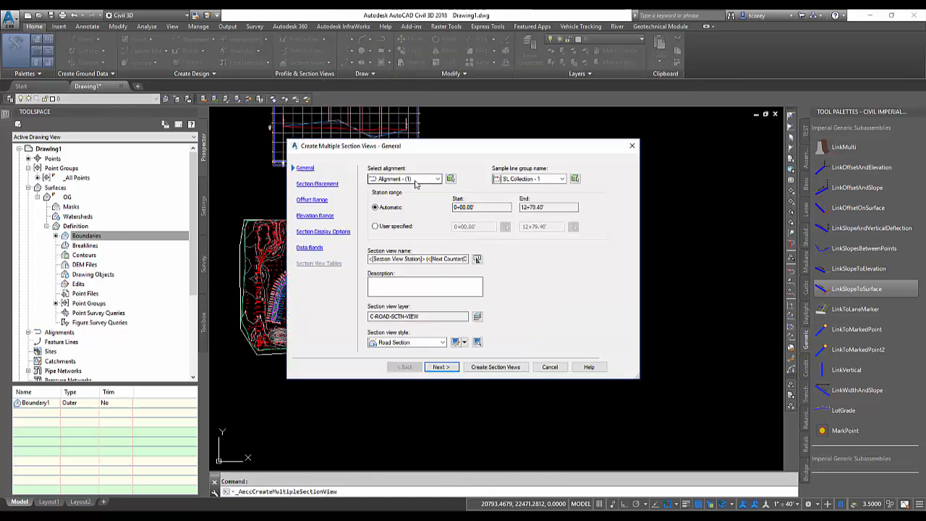
pyautogui.click(319, 184)
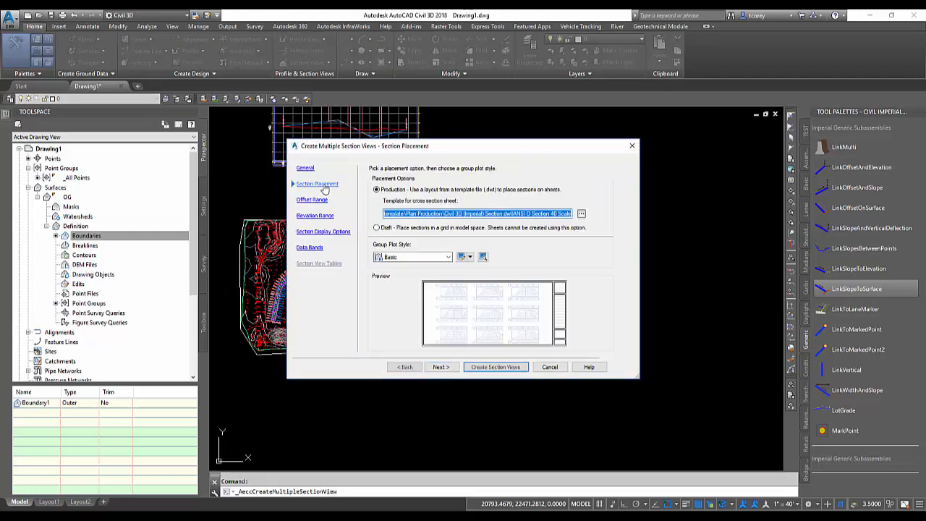
pyautogui.click(378, 229)
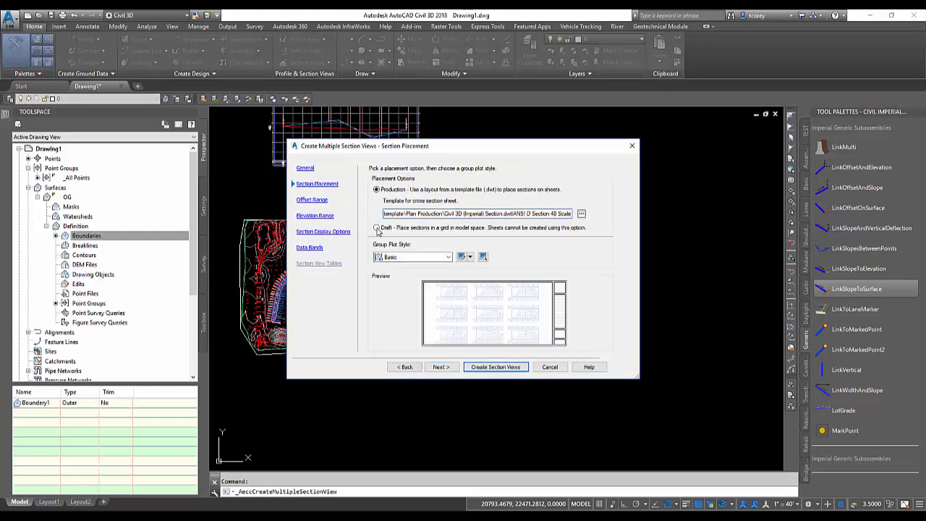
pyautogui.click(378, 229)
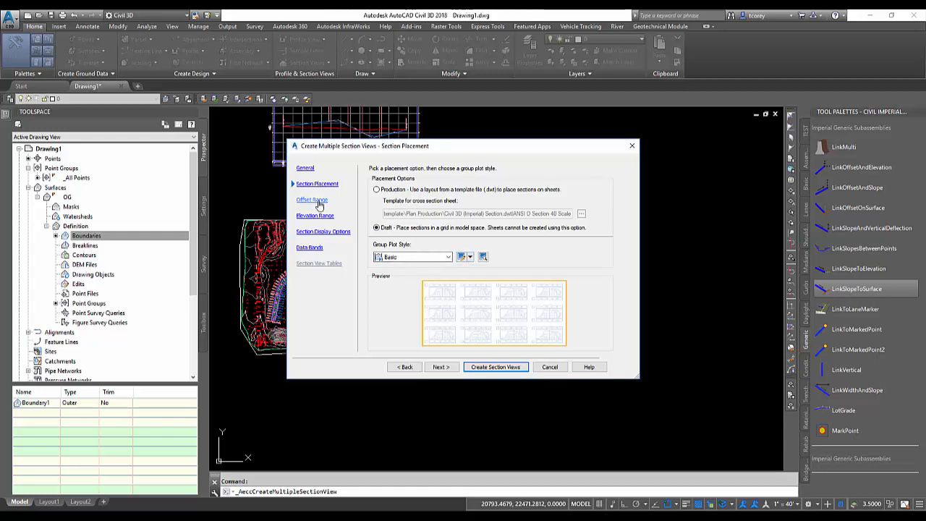
pyautogui.click(484, 367)
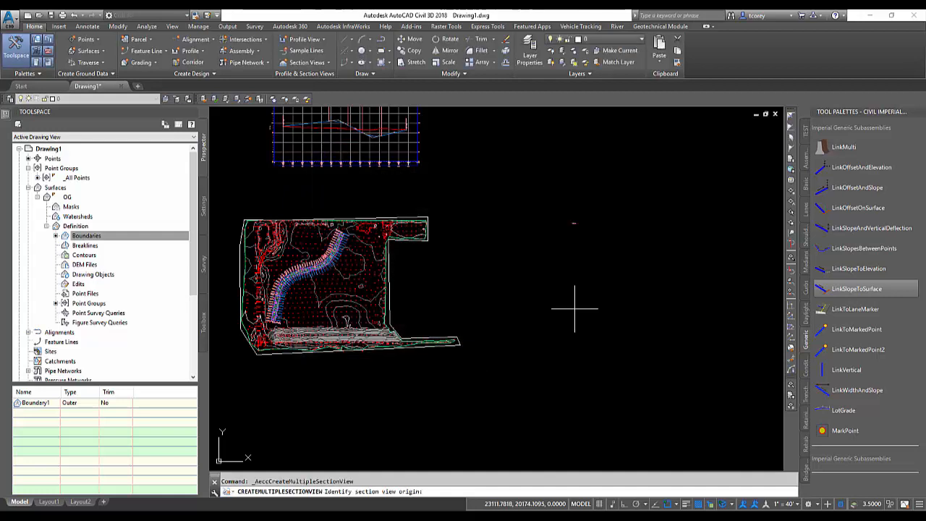
pyautogui.click(607, 278)
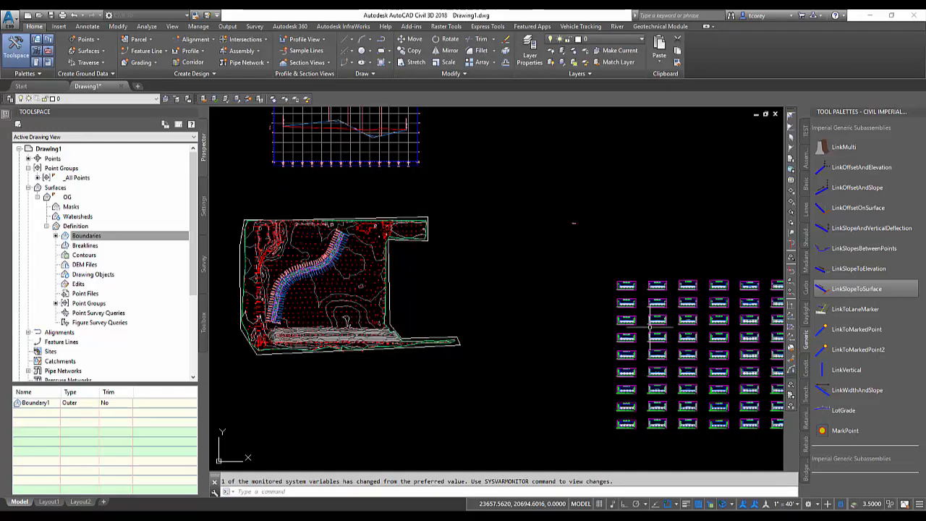
# Examine the road cross sections in the section view grid and the sample lines along the corridor's first stations
pyautogui.moveTo(648, 327)
pyautogui.mouseDown(button='middle')
pyautogui.moveTo(510, 304)
pyautogui.moveTo(393, 265)
pyautogui.mouseUp(button='middle')
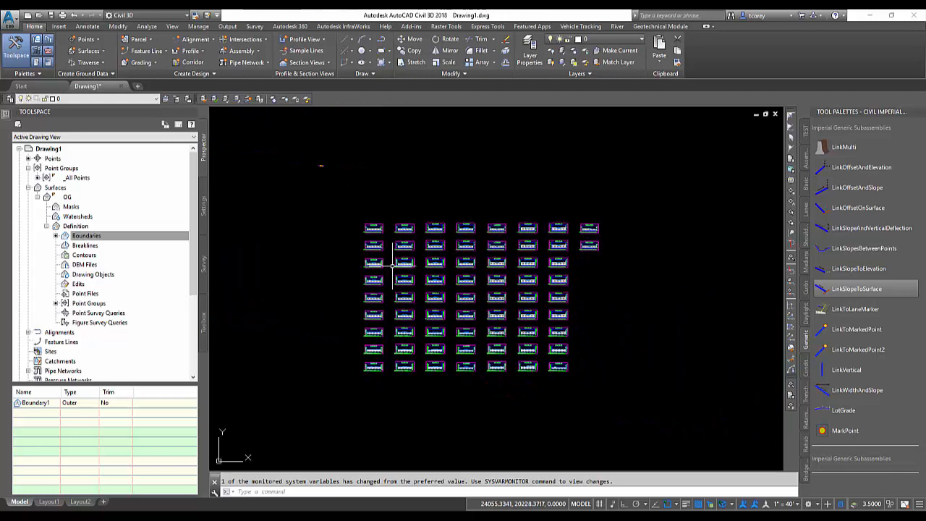
pyautogui.scroll(8, 393, 265)
pyautogui.scroll(6, 561, 227)
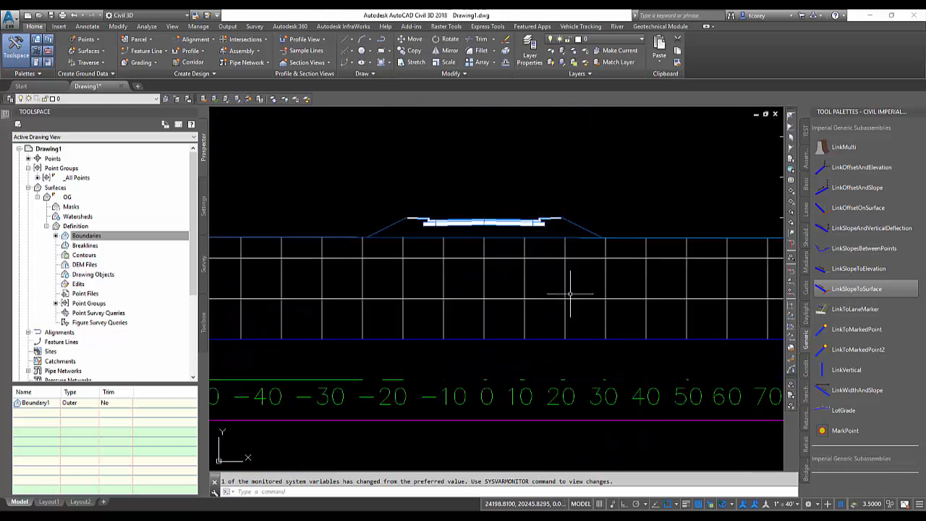
pyautogui.scroll(-10, 532, 282)
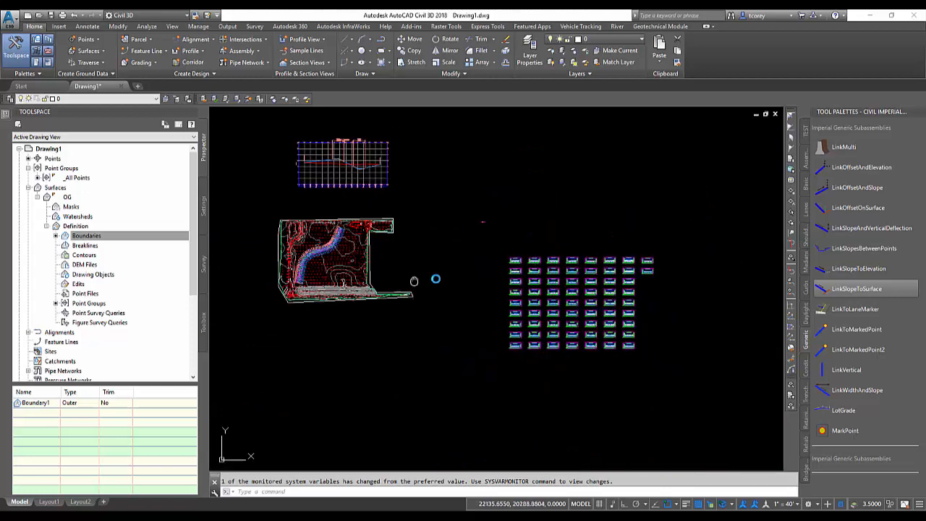
pyautogui.moveTo(416, 279)
pyautogui.mouseDown(button='middle')
pyautogui.moveTo(552, 299)
pyautogui.moveTo(547, 309)
pyautogui.mouseUp(button='middle')
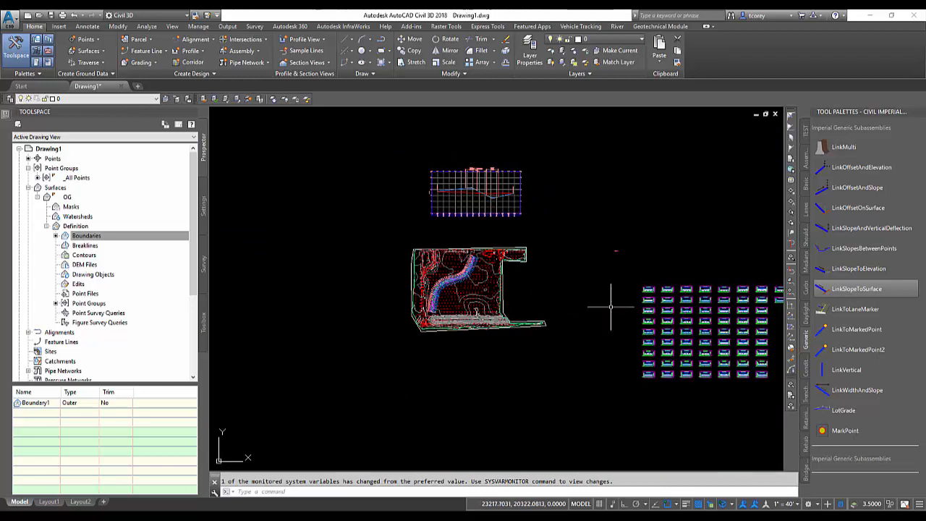
pyautogui.scroll(5, 446, 278)
pyautogui.scroll(4, 448, 279)
pyautogui.moveTo(482, 293); pyautogui.dragTo(530, 156, button='middle')
pyautogui.moveTo(453, 323)
pyautogui.mouseDown(button='middle')
pyautogui.moveTo(497, 239)
pyautogui.moveTo(495, 255)
pyautogui.mouseUp(button='middle')
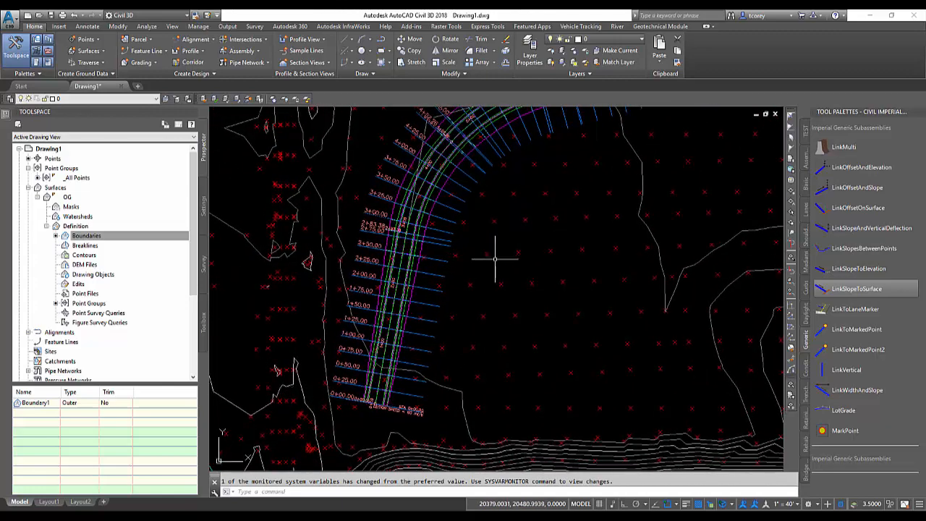
pyautogui.moveTo(495, 258)
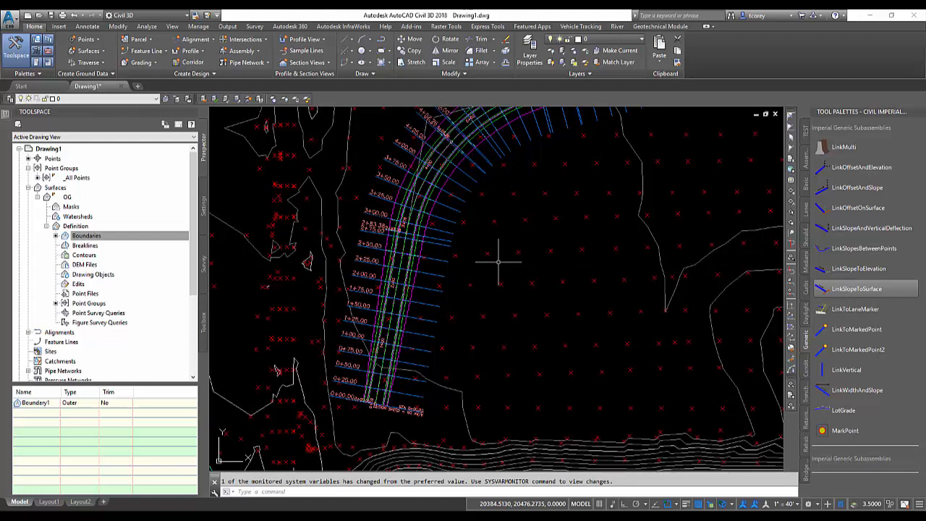
# Add a new surface to the corridor surfaces of Corridor - (1)
pyautogui.scroll(5, 427, 174)
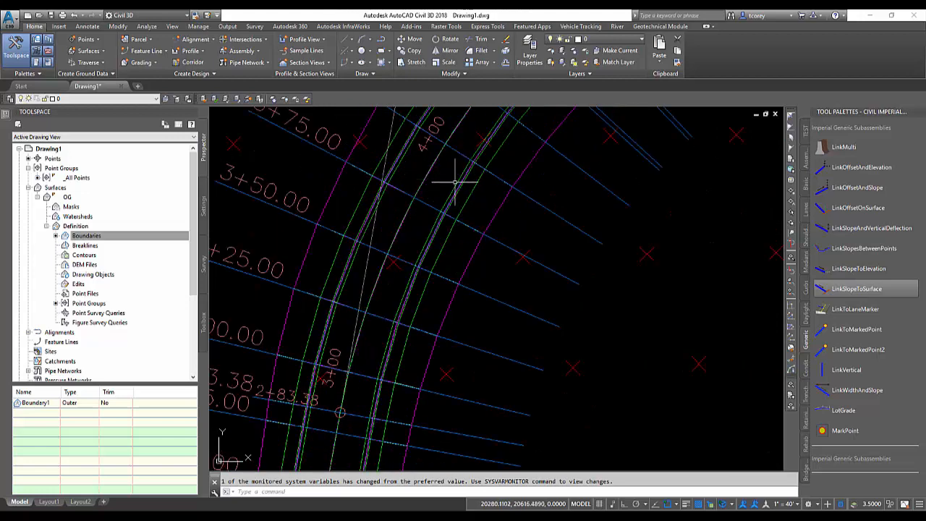
pyautogui.click(455, 185)
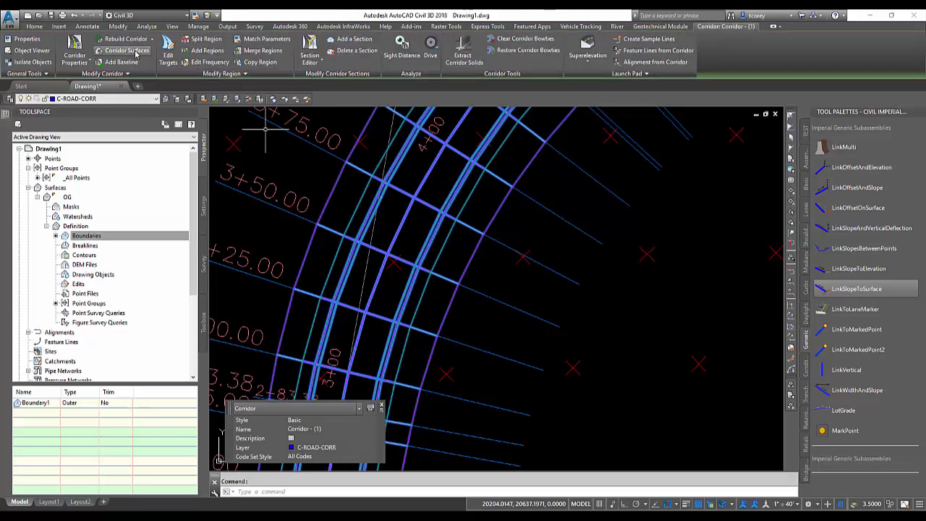
pyautogui.click(135, 52)
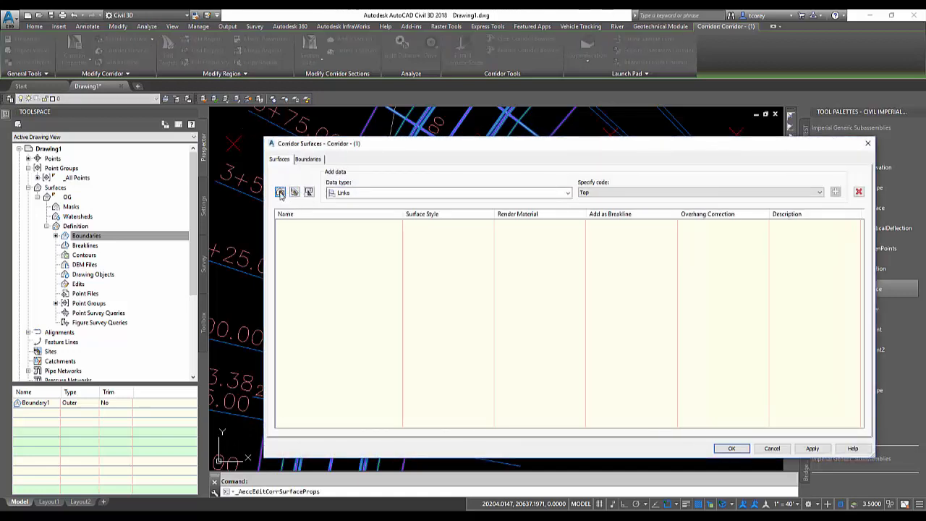
pyautogui.click(280, 193)
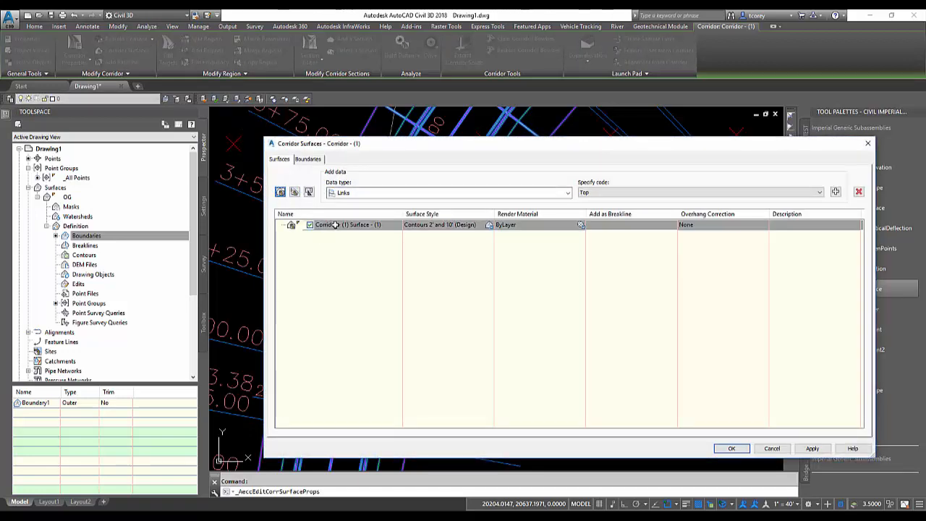
pyautogui.click(454, 193)
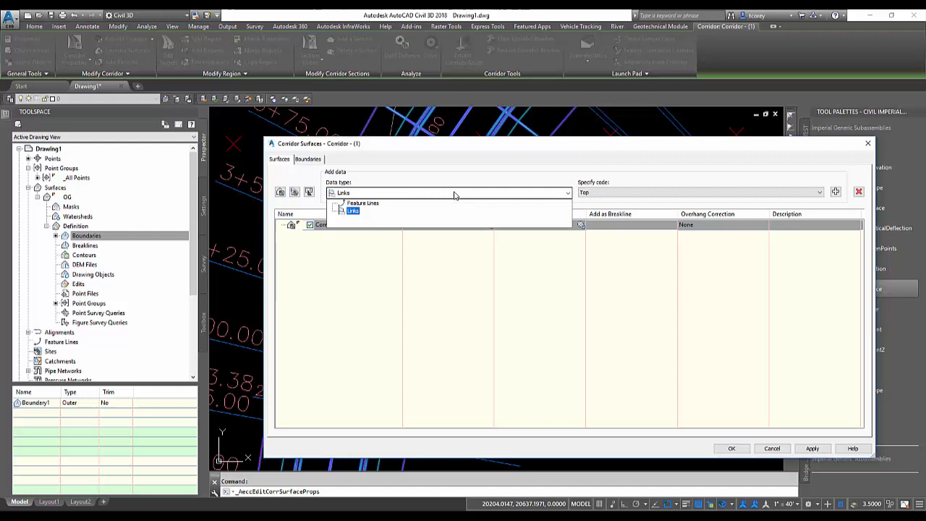
pyautogui.click(363, 203)
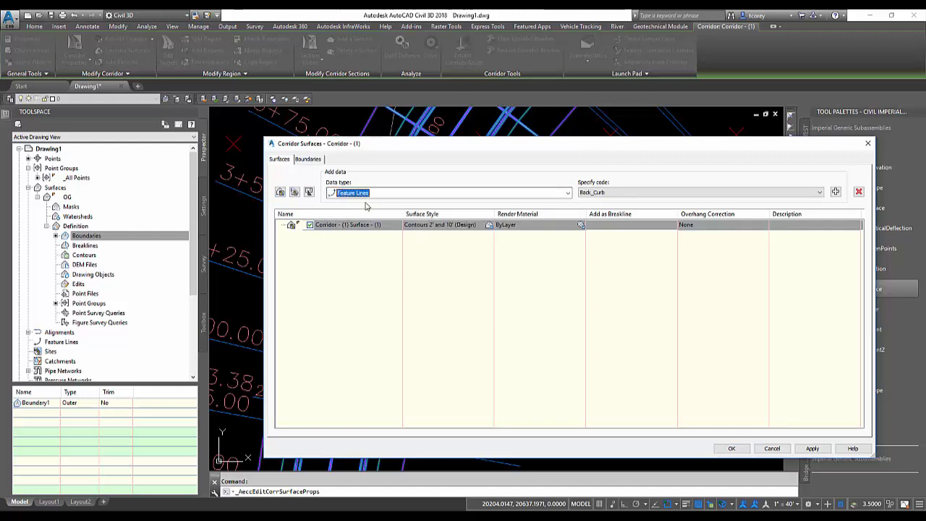
pyautogui.click(388, 194)
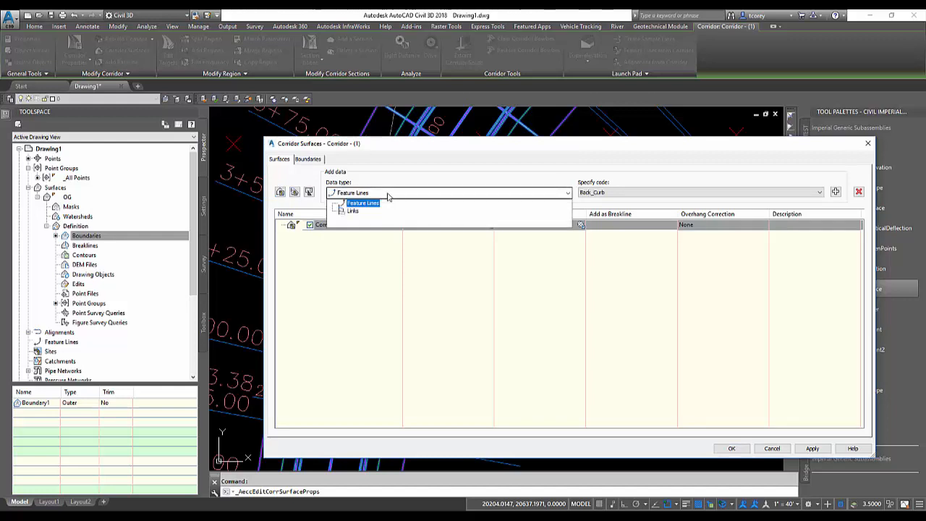
pyautogui.click(353, 211)
# Add the Datum link code to the new corridor surface and set its overhang correction to Bottom Links
pyautogui.click(678, 192)
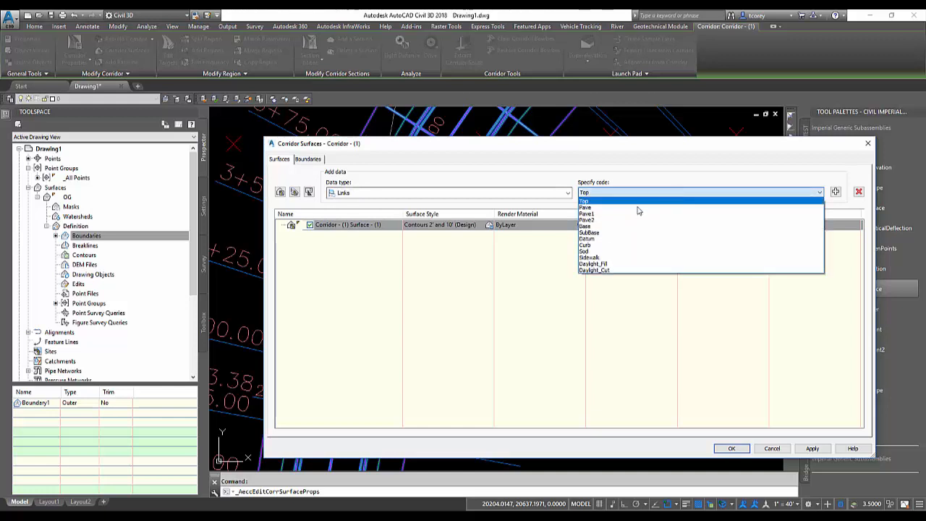
pyautogui.click(597, 240)
pyautogui.click(702, 226)
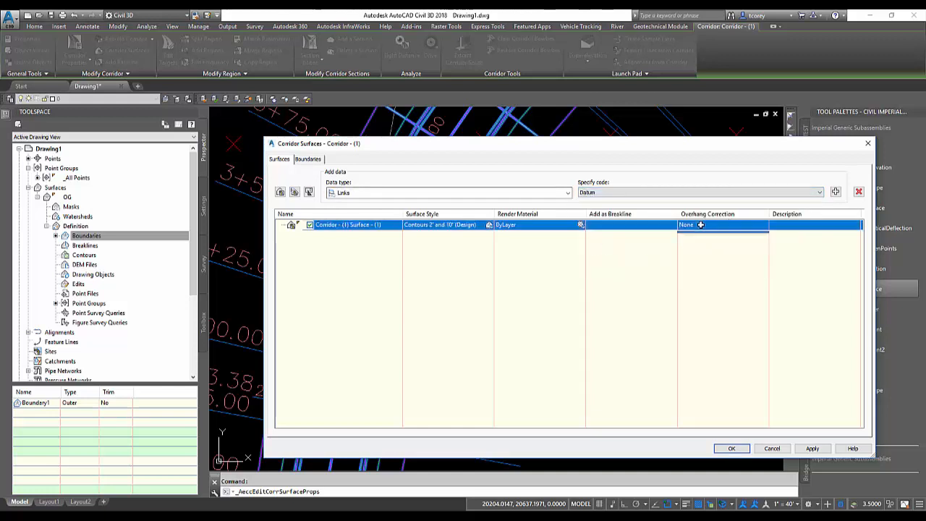
pyautogui.click(702, 226)
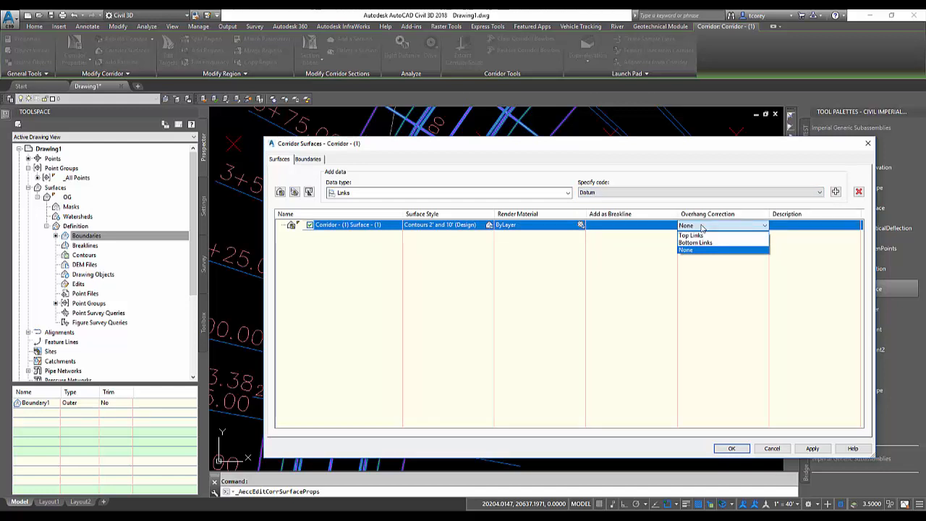
pyautogui.click(699, 243)
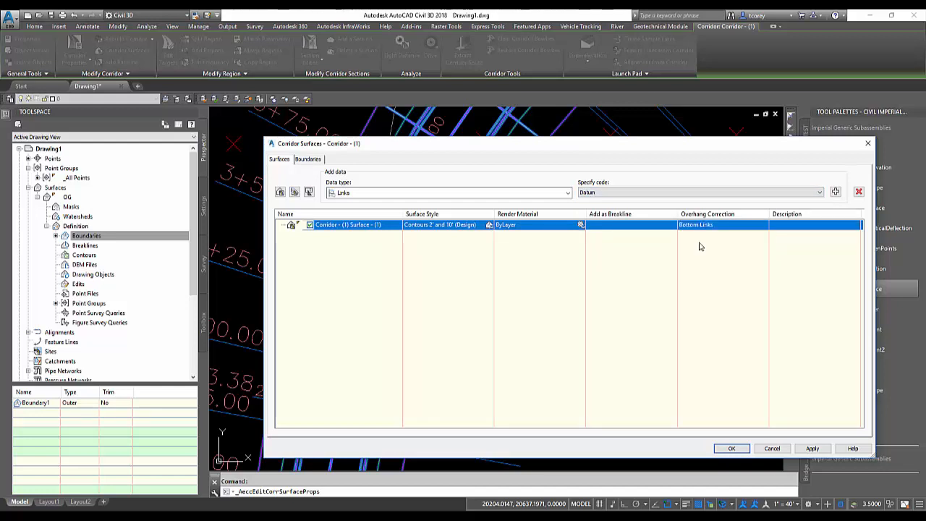
pyautogui.click(836, 191)
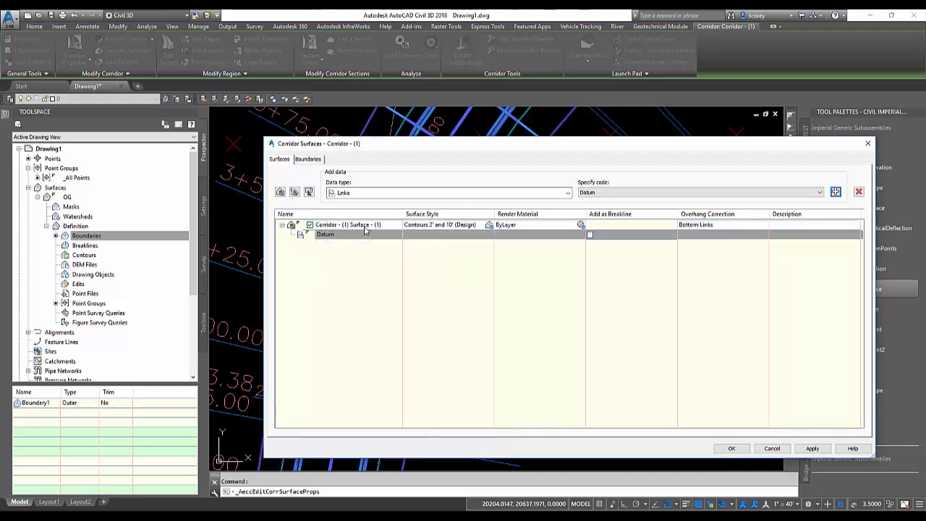
# Add the corridor extents as outer boundary of Corridor - (1) Surface - (1) and rebuild the corridor
pyautogui.click(308, 160)
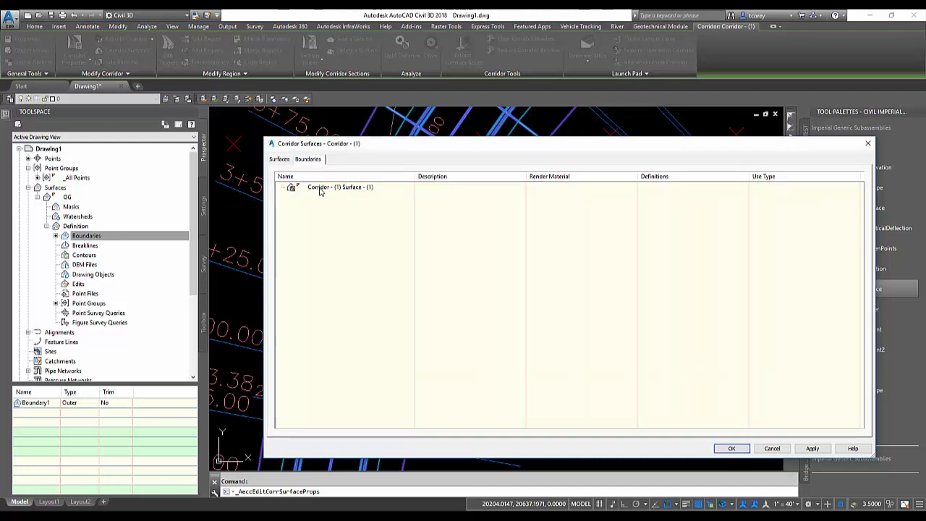
pyautogui.rightClick(321, 192)
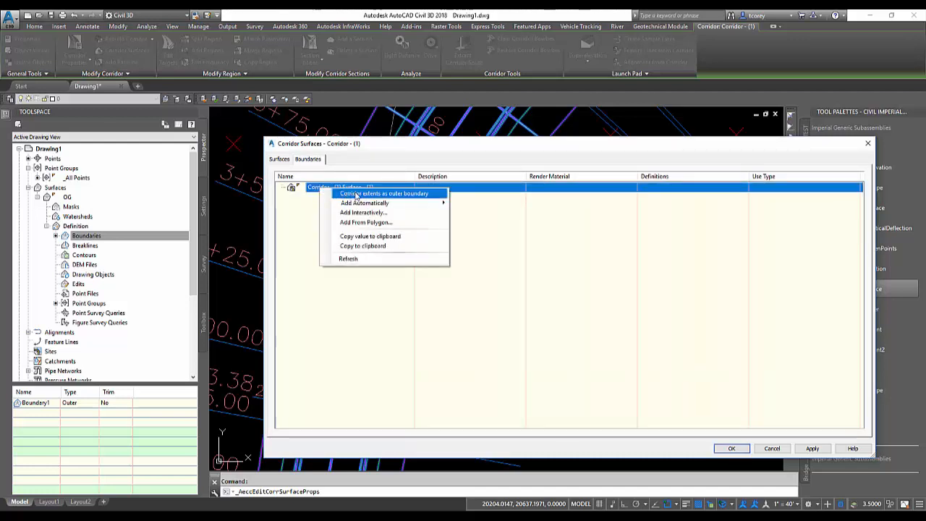
pyautogui.click(356, 195)
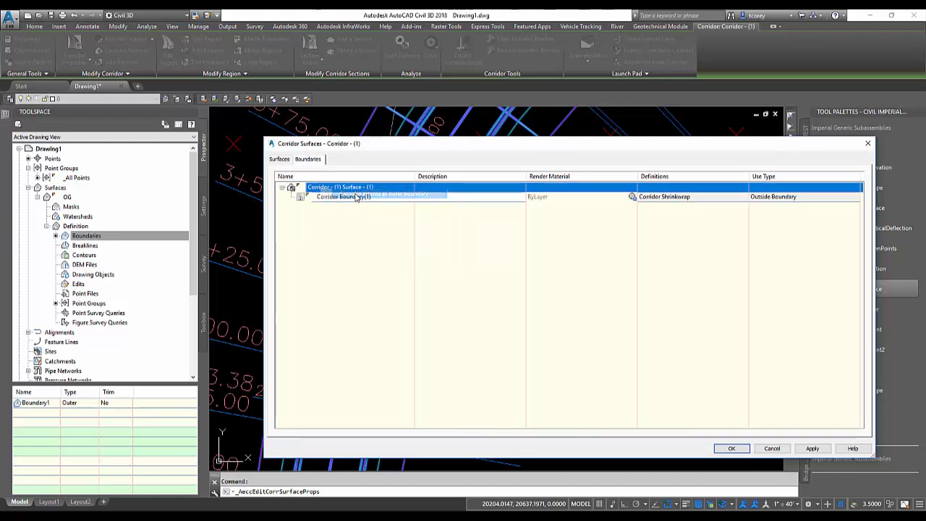
pyautogui.click(732, 448)
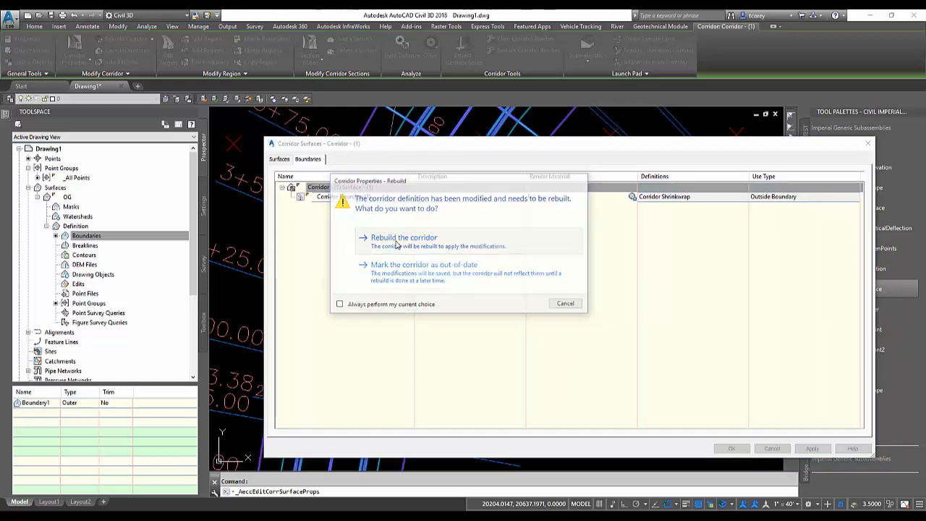
pyautogui.click(399, 240)
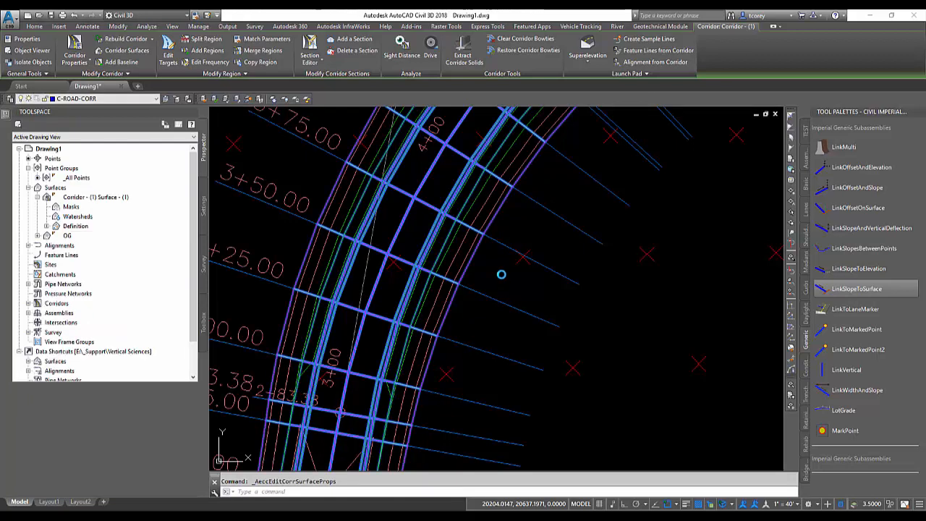
# Examine the corridor together with its new surface in 3D in the Object Viewer
pyautogui.click(451, 245)
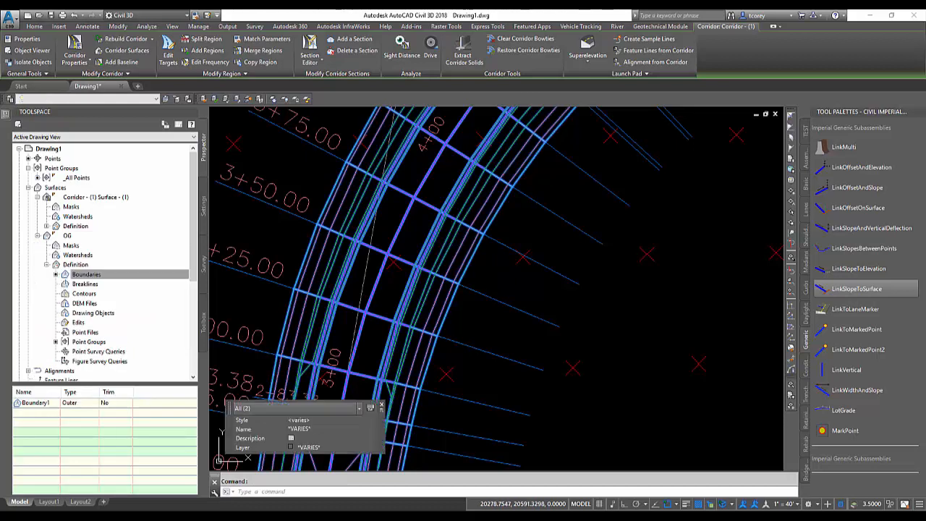
pyautogui.rightClick(487, 273)
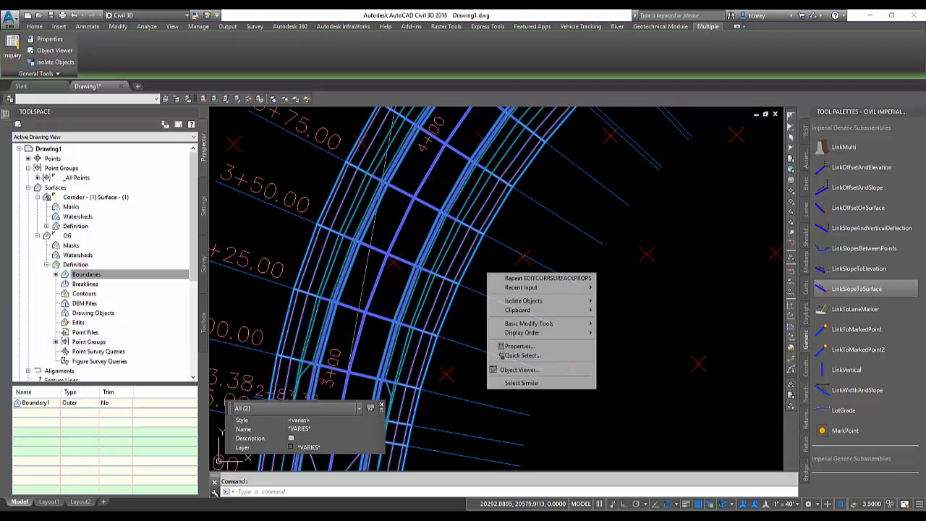
pyautogui.click(520, 370)
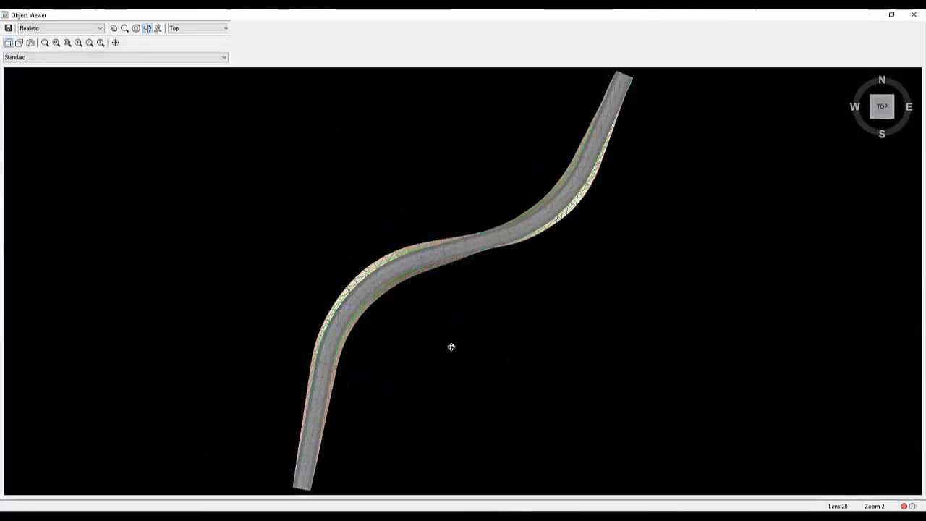
pyautogui.moveTo(451, 347); pyautogui.dragTo(497, 338)
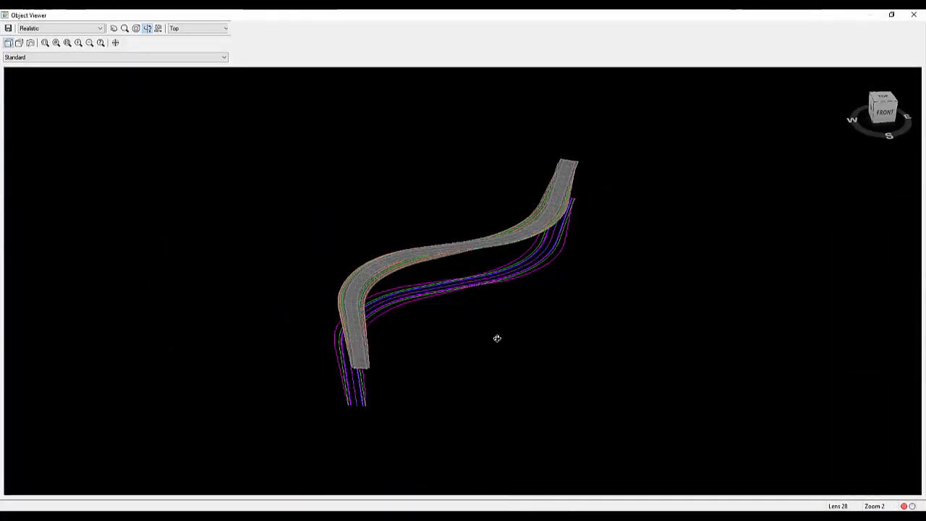
pyautogui.click(357, 340)
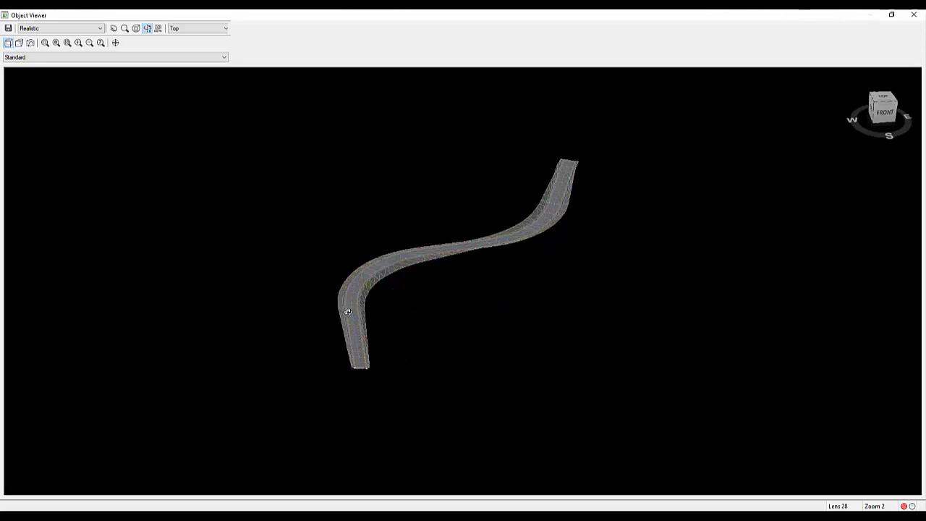
pyautogui.scroll(5, 348, 312)
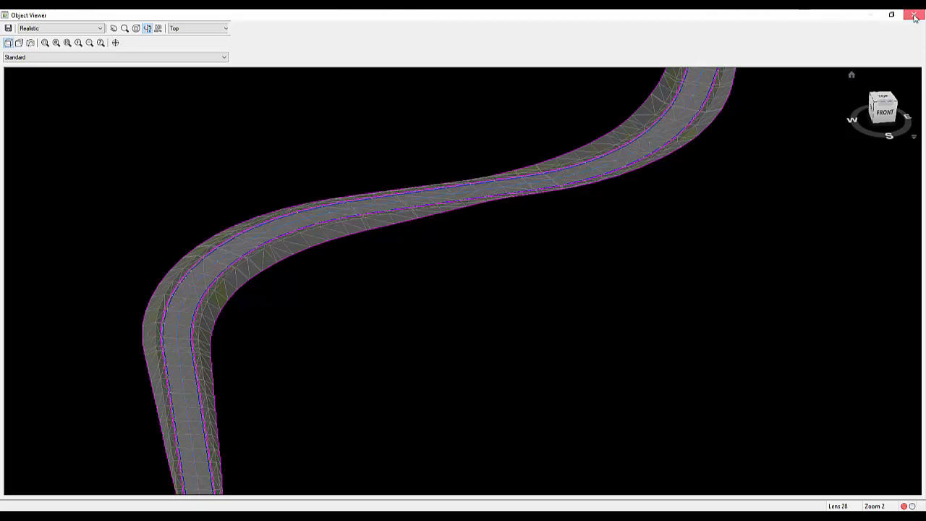
pyautogui.press('Escape')
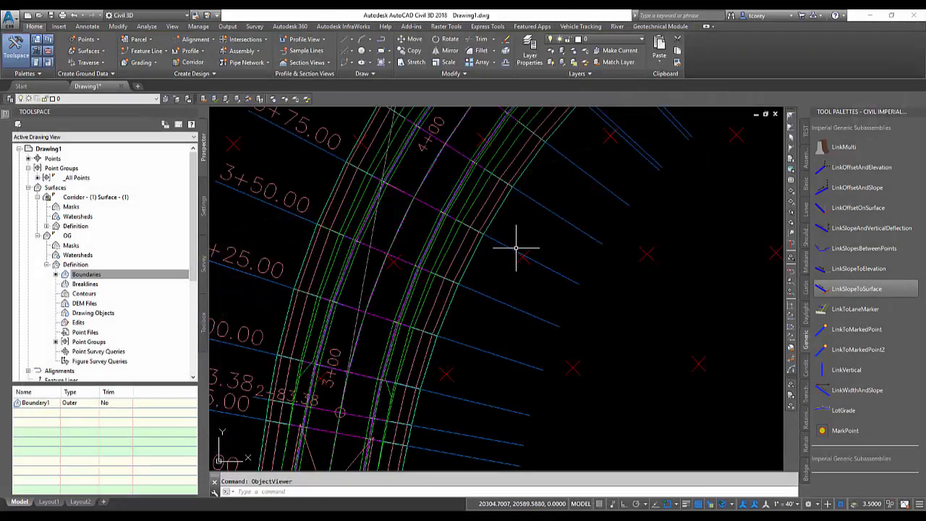
# Start a new surface of type TIN volume surface and name it volume
pyautogui.scroll(-5, 516, 248)
pyautogui.scroll(-4, 516, 249)
pyautogui.moveTo(543, 250)
pyautogui.keyDown('shift'); pyautogui.mouseDown(button='middle')
pyautogui.moveTo(462, 254)
pyautogui.moveTo(471, 251)
pyautogui.mouseUp(button='middle'); pyautogui.keyUp('shift')
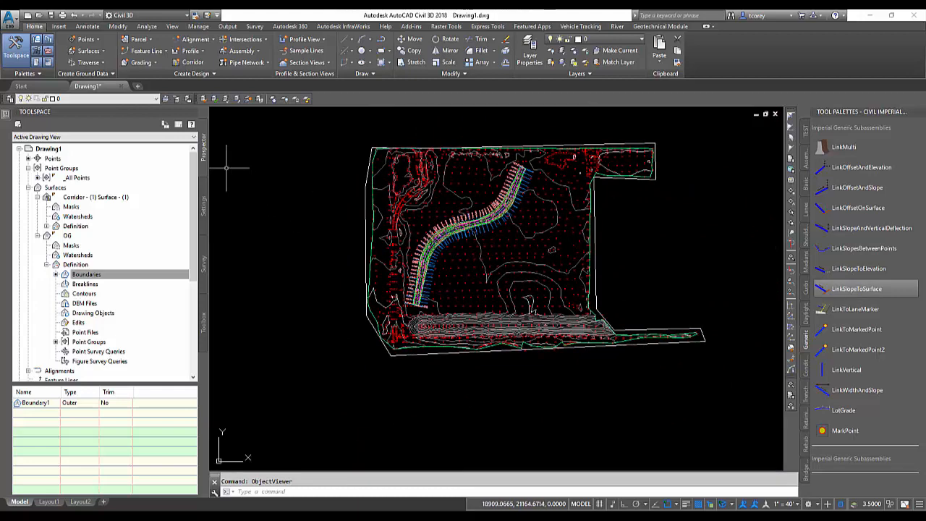
pyautogui.click(28, 187)
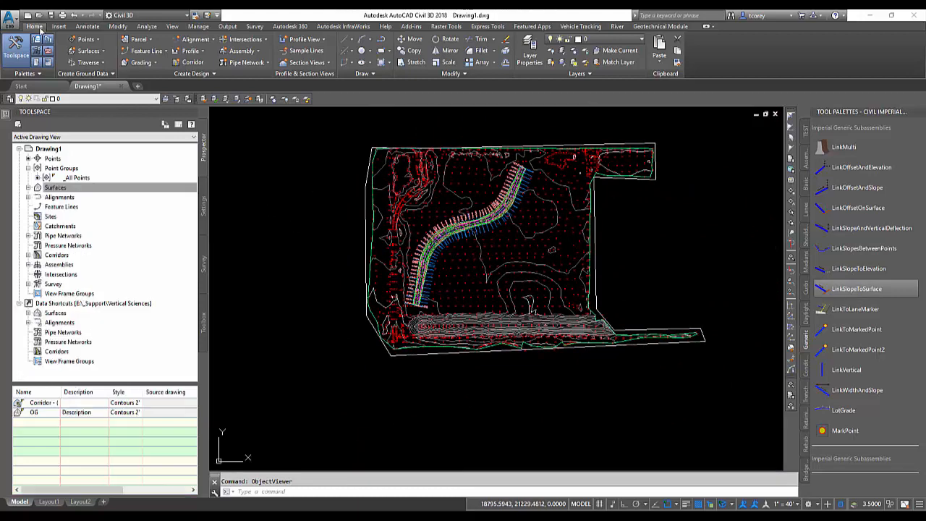
pyautogui.click(88, 51)
pyautogui.click(101, 67)
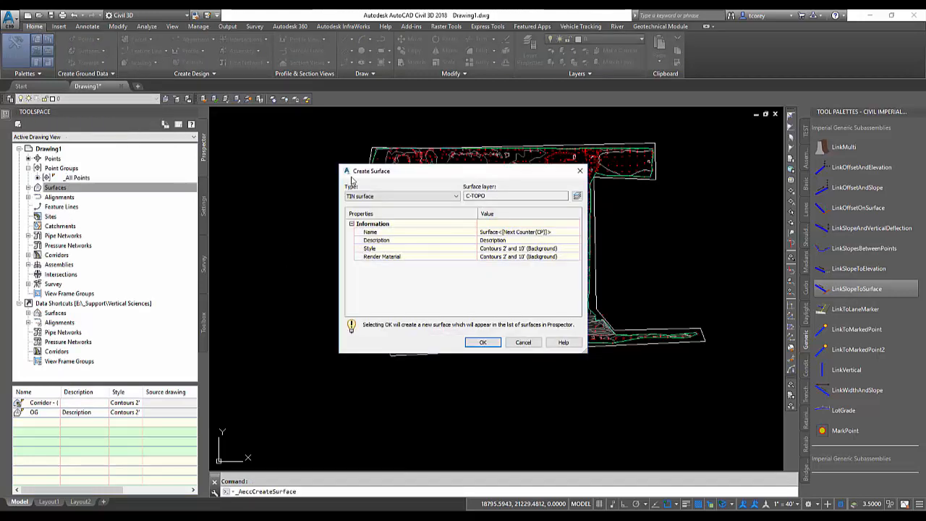
pyautogui.click(405, 197)
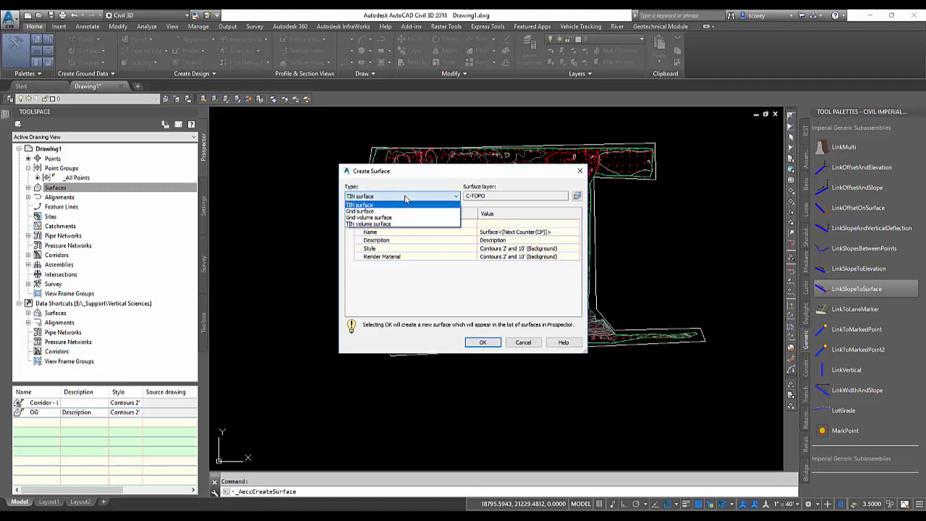
pyautogui.click(375, 224)
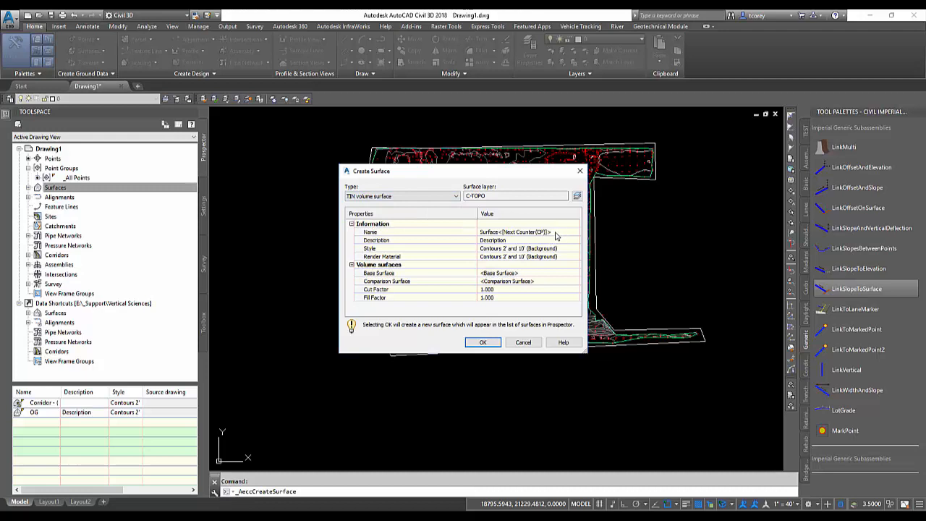
pyautogui.click(556, 233)
pyautogui.write('volume')
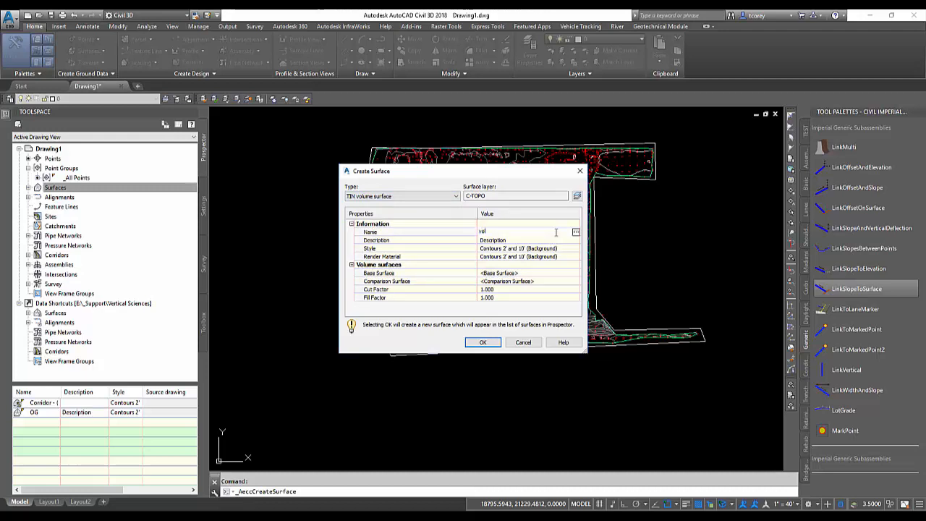
# Create the volume surface with OG as base surface and Corridor - (1) Surface - (1) as comparison surface
pyautogui.click(526, 273)
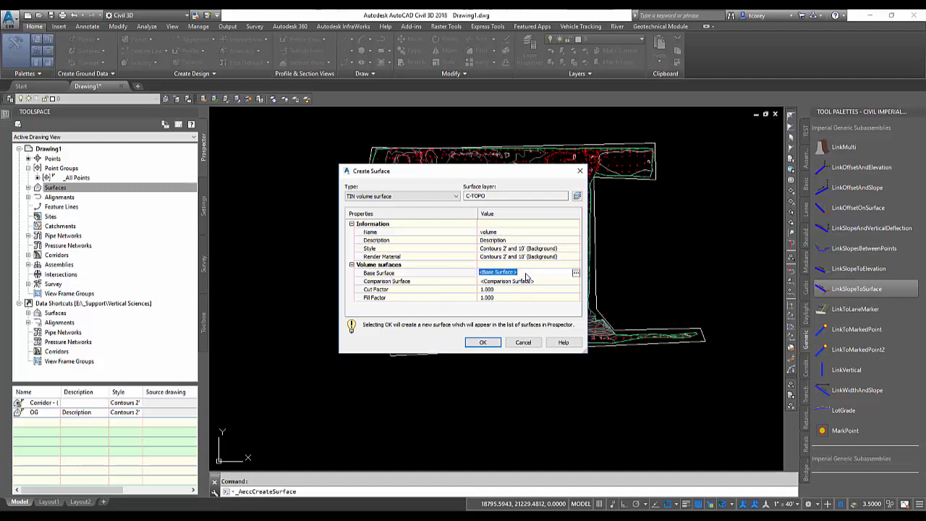
pyautogui.click(577, 273)
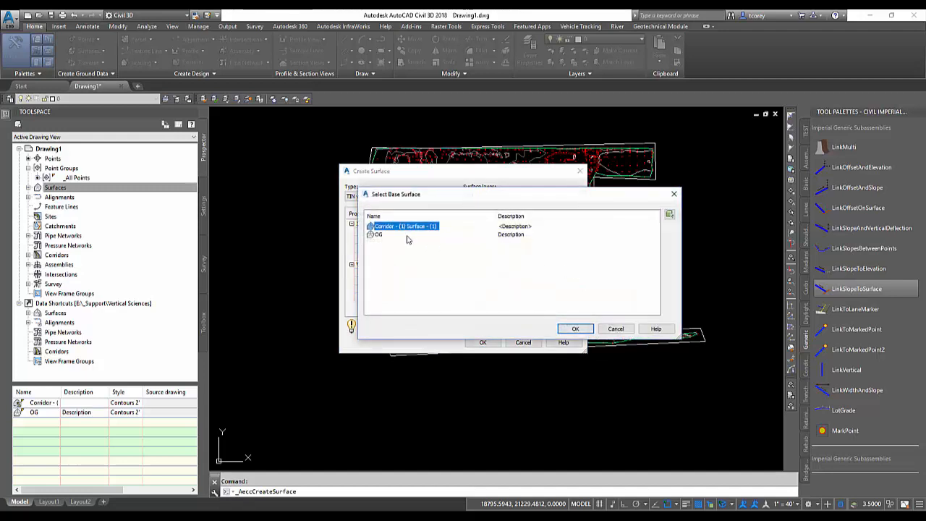
pyautogui.click(381, 236)
pyautogui.click(577, 329)
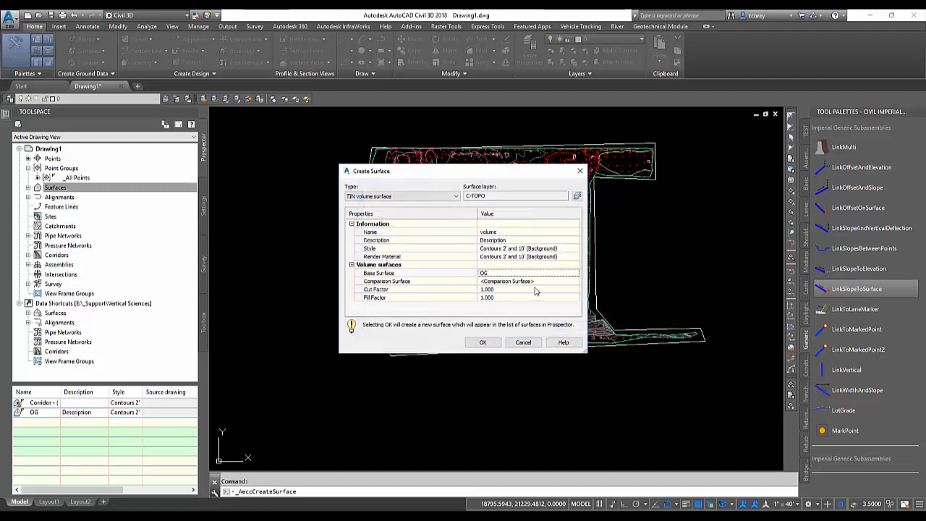
pyautogui.click(549, 281)
pyautogui.click(576, 281)
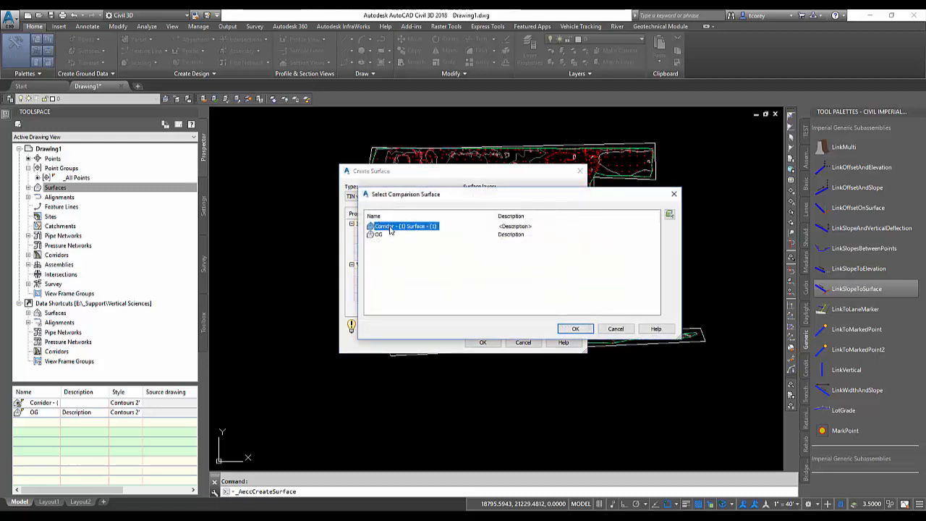
pyautogui.click(576, 329)
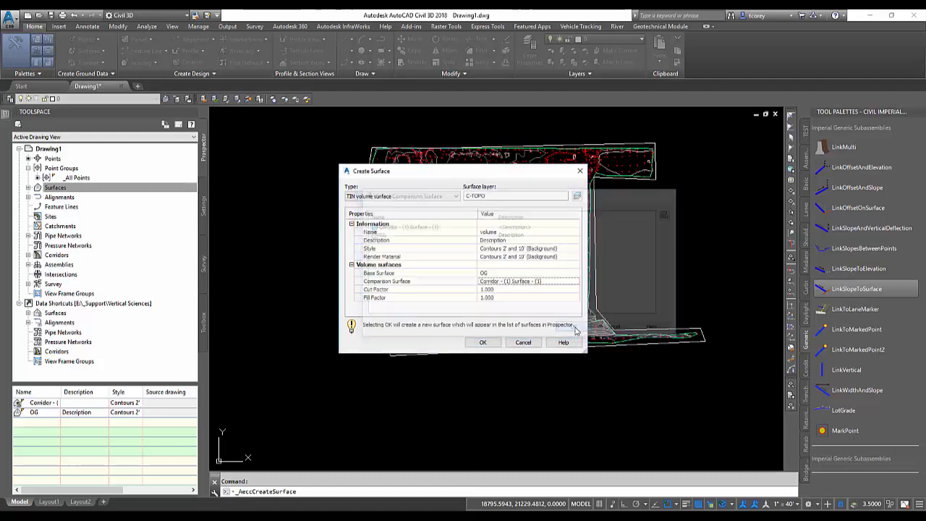
pyautogui.click(483, 343)
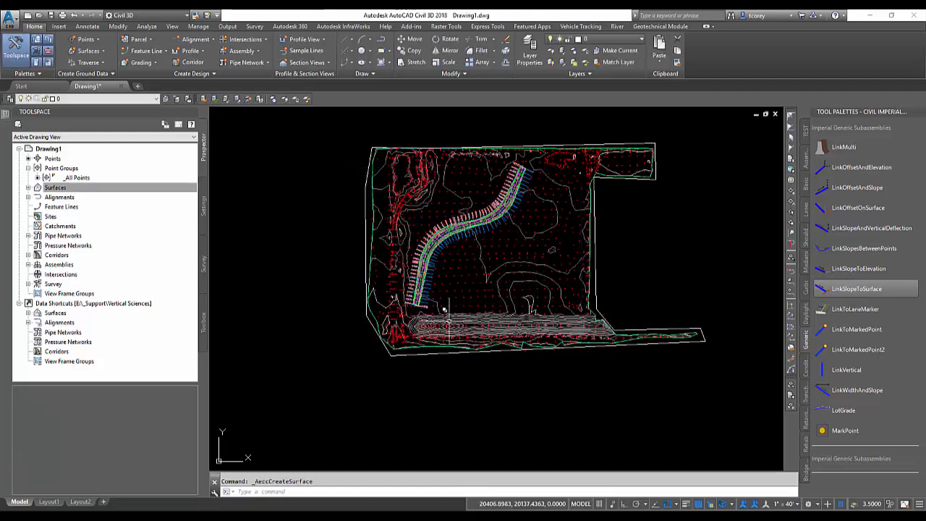
# Check the cut, fill and net volumes in the statistics of the surface named volume
pyautogui.click(43, 189)
pyautogui.click(28, 187)
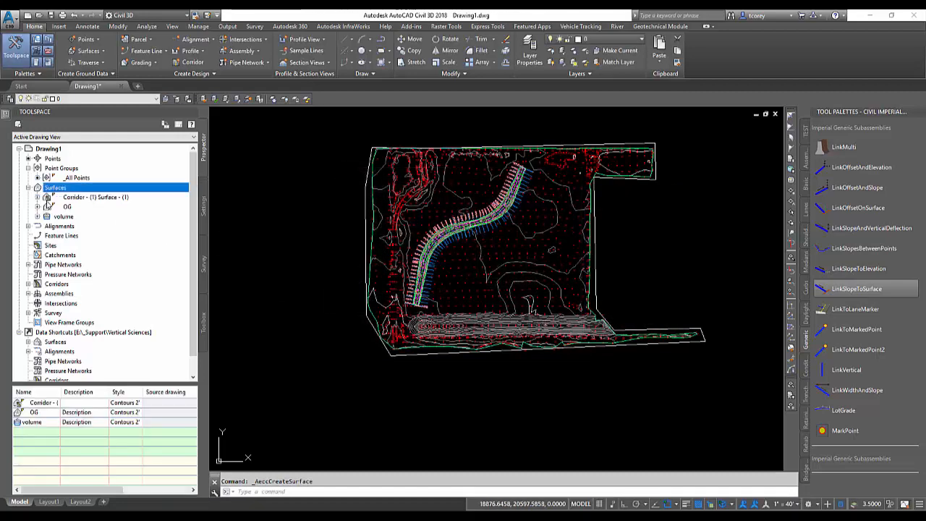
pyautogui.click(38, 217)
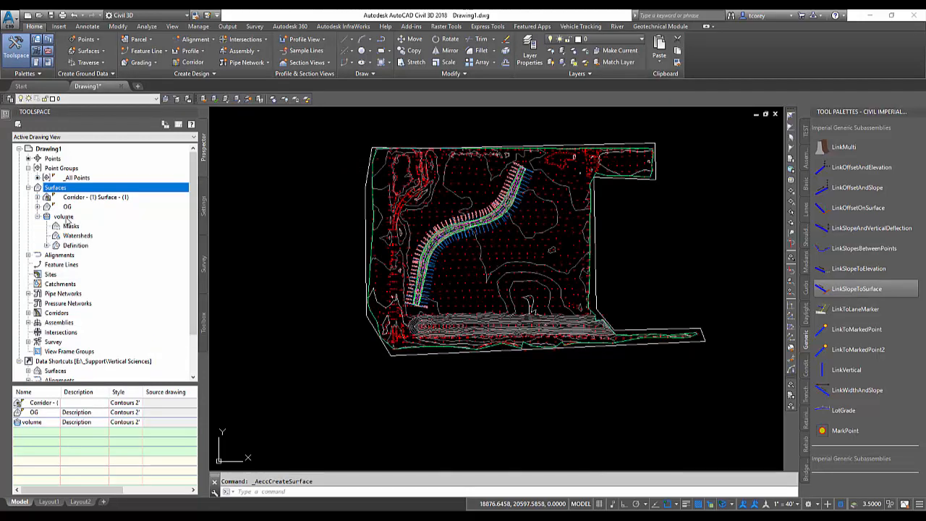
pyautogui.rightClick(63, 217)
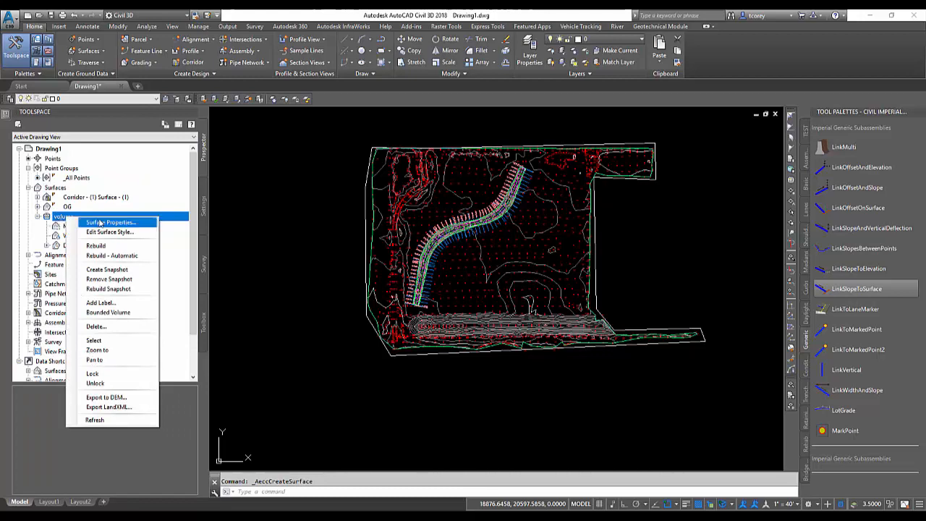
pyautogui.click(101, 223)
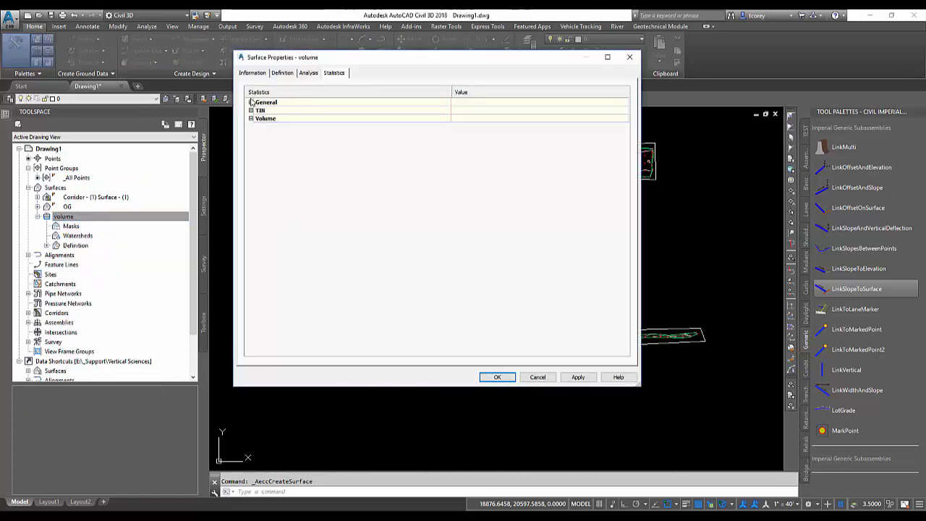
pyautogui.click(251, 118)
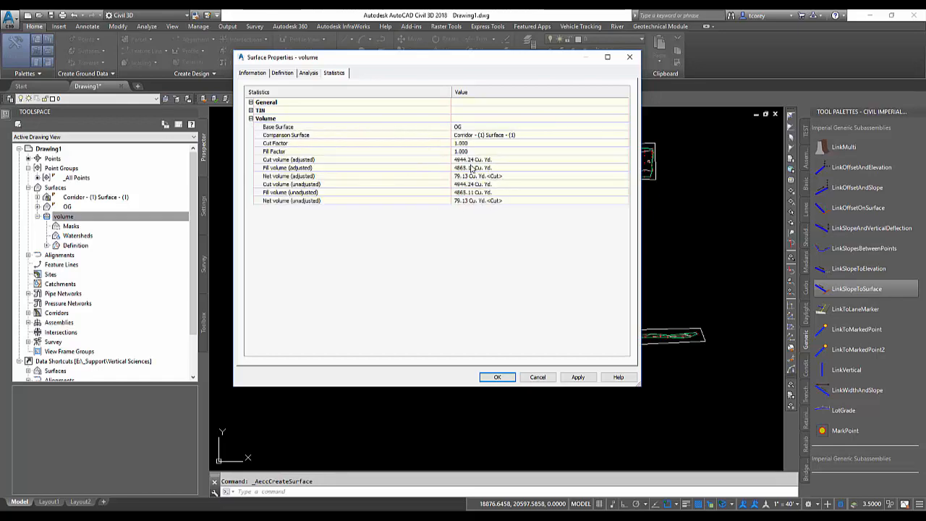